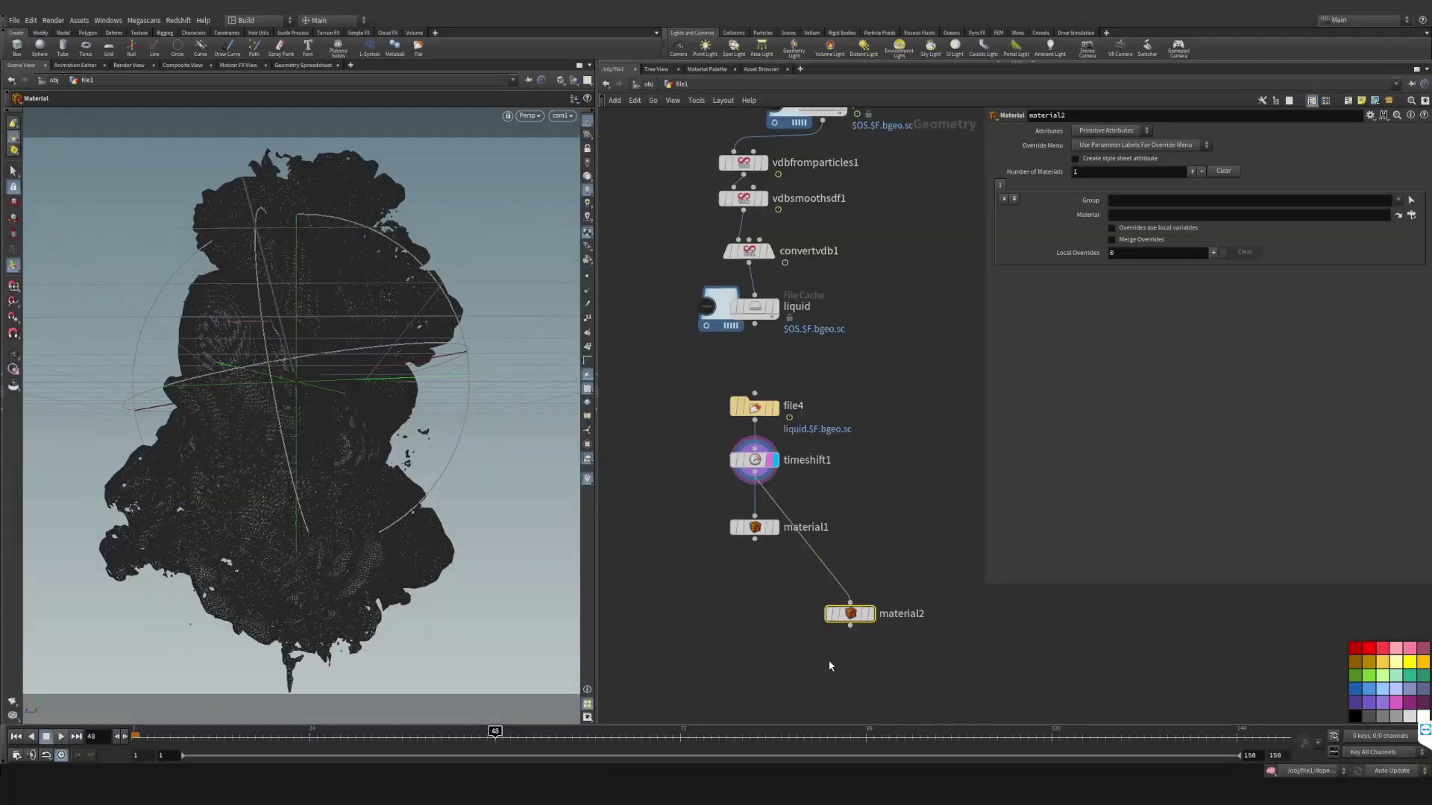
Delete the material2 node and set material1 as the displayed node
{"action": "key", "text": "Delete"}
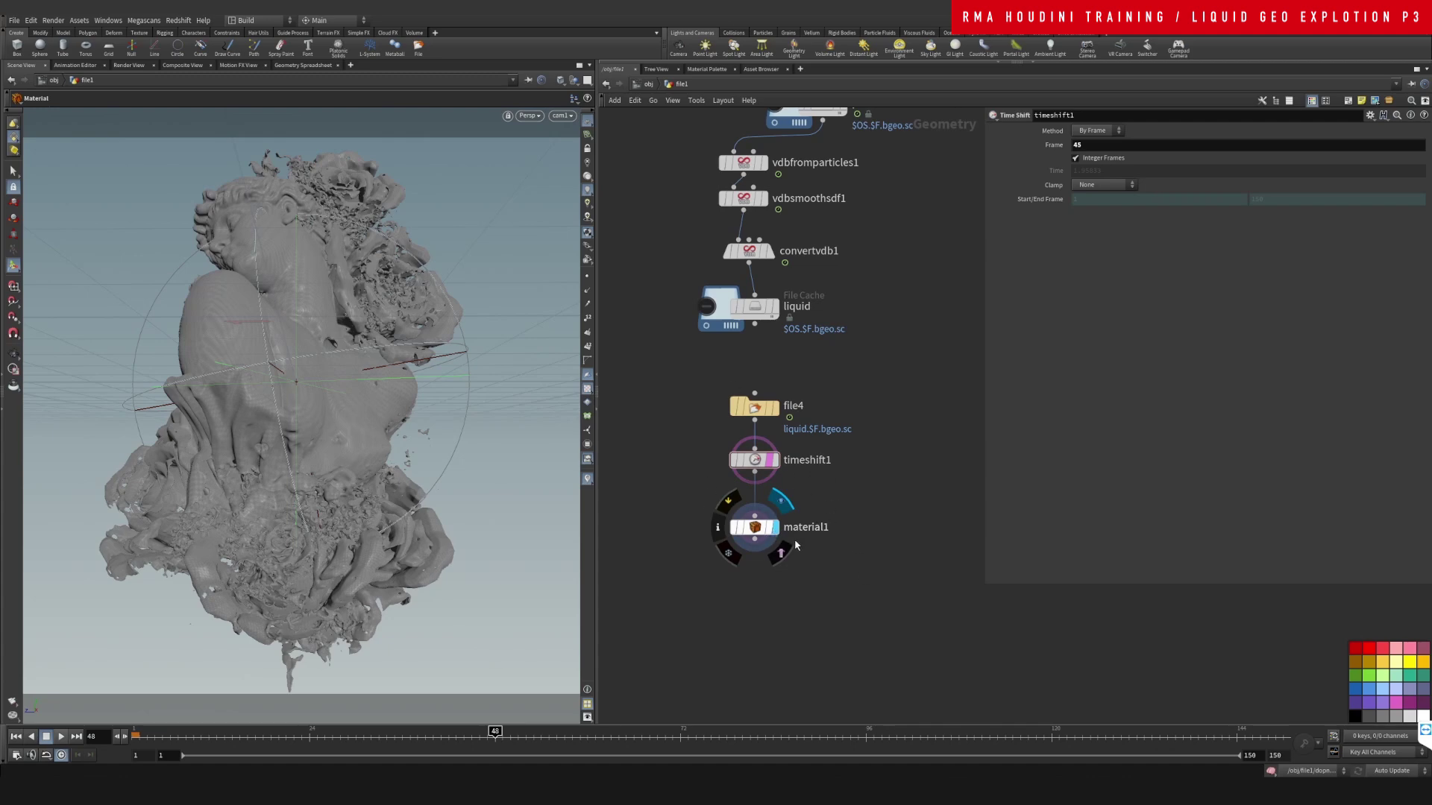
{"action": "left_click", "coordinate": [776, 530]}
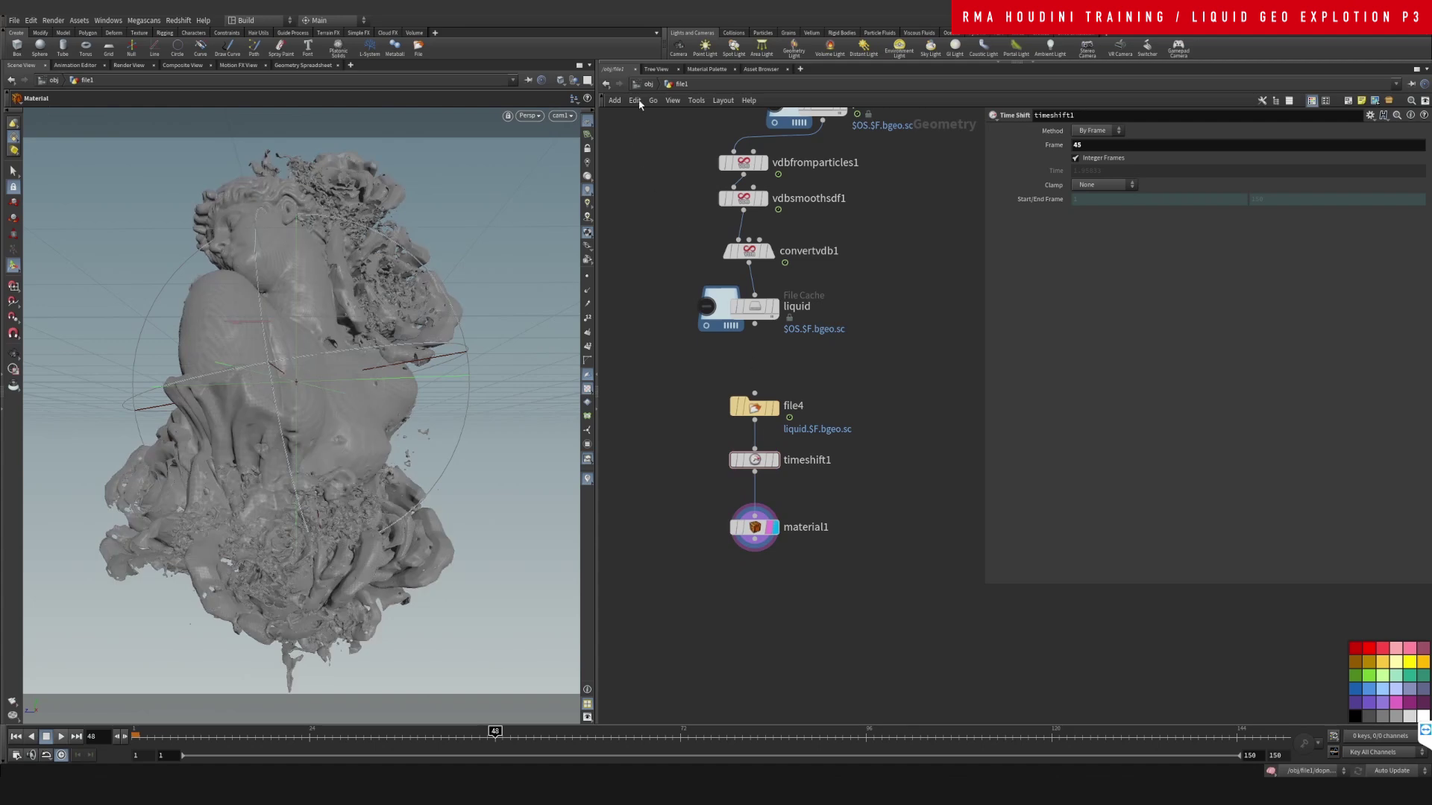
Return to the object level, look through cam1 and scrub its animation up to frame 100
{"action": "left_click", "coordinate": [648, 84]}
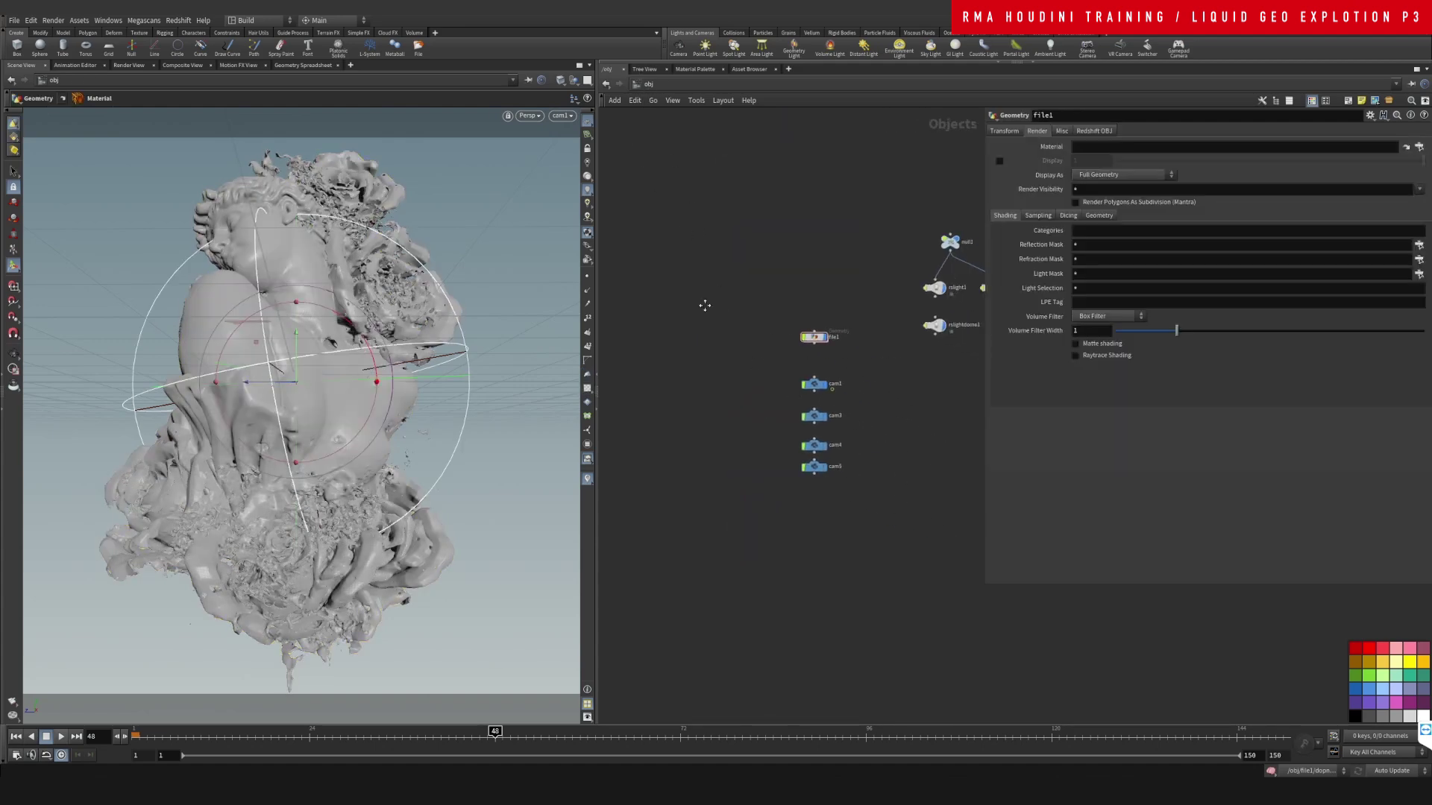
{"action": "scroll", "coordinate": [820, 357], "scroll_direction": "up", "scroll_amount": 3}
{"action": "left_click_drag", "start_coordinate": [789, 337], "coordinate": [653, 397]}
{"action": "left_click_drag", "start_coordinate": [162, 735], "coordinate": [443, 490]}
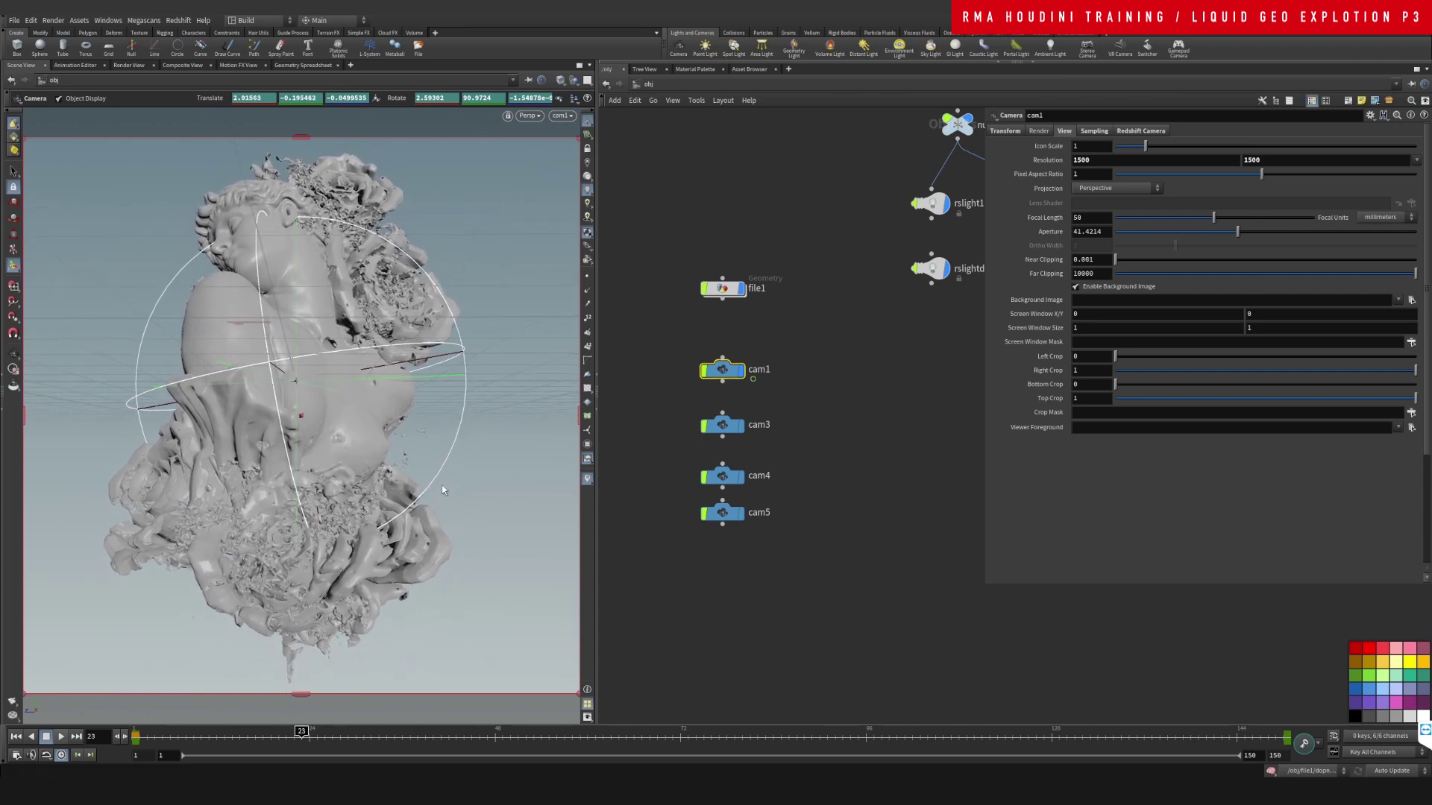
{"action": "left_click", "coordinate": [568, 118]}
{"action": "left_click", "coordinate": [583, 182]}
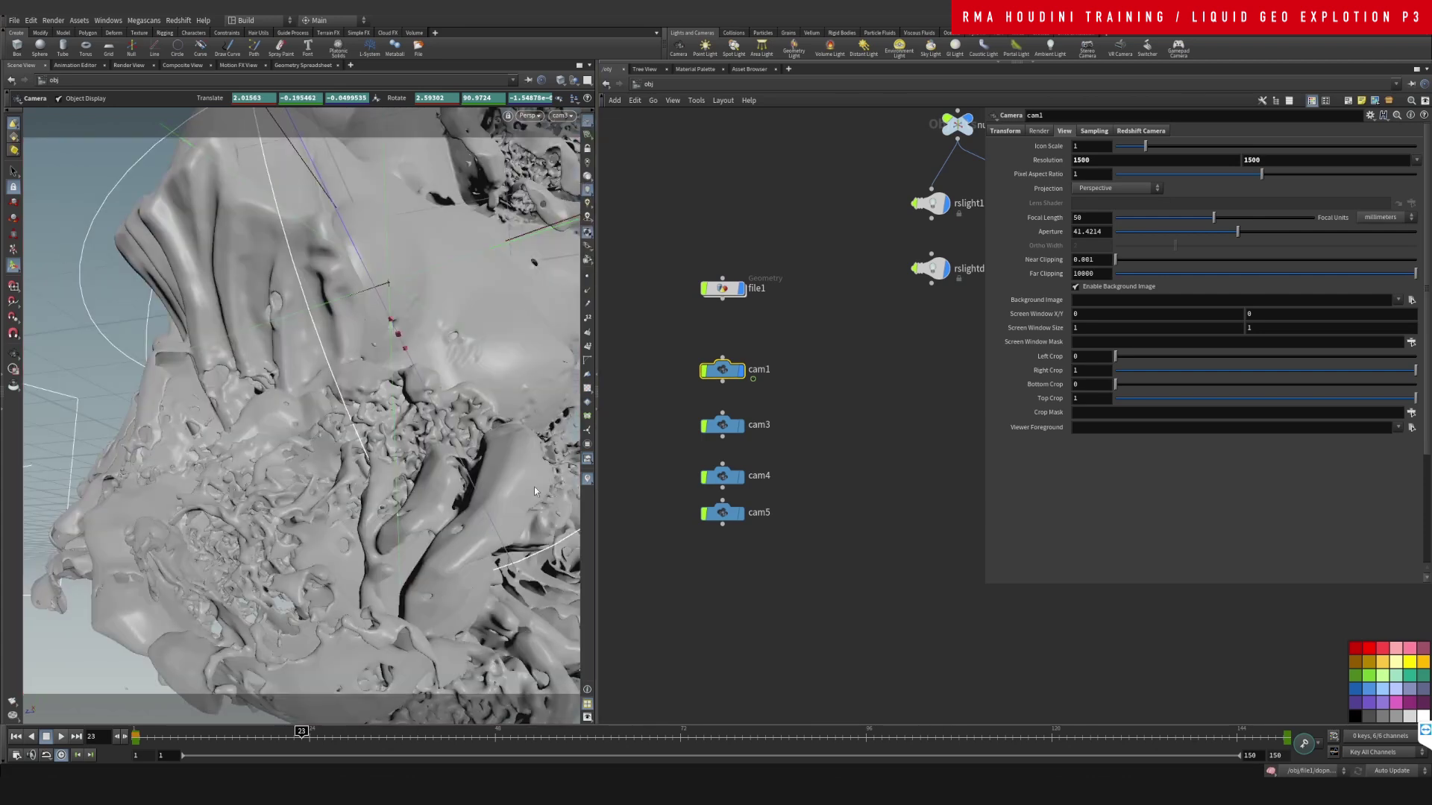
{"action": "left_click_drag", "start_coordinate": [298, 733], "coordinate": [896, 763]}
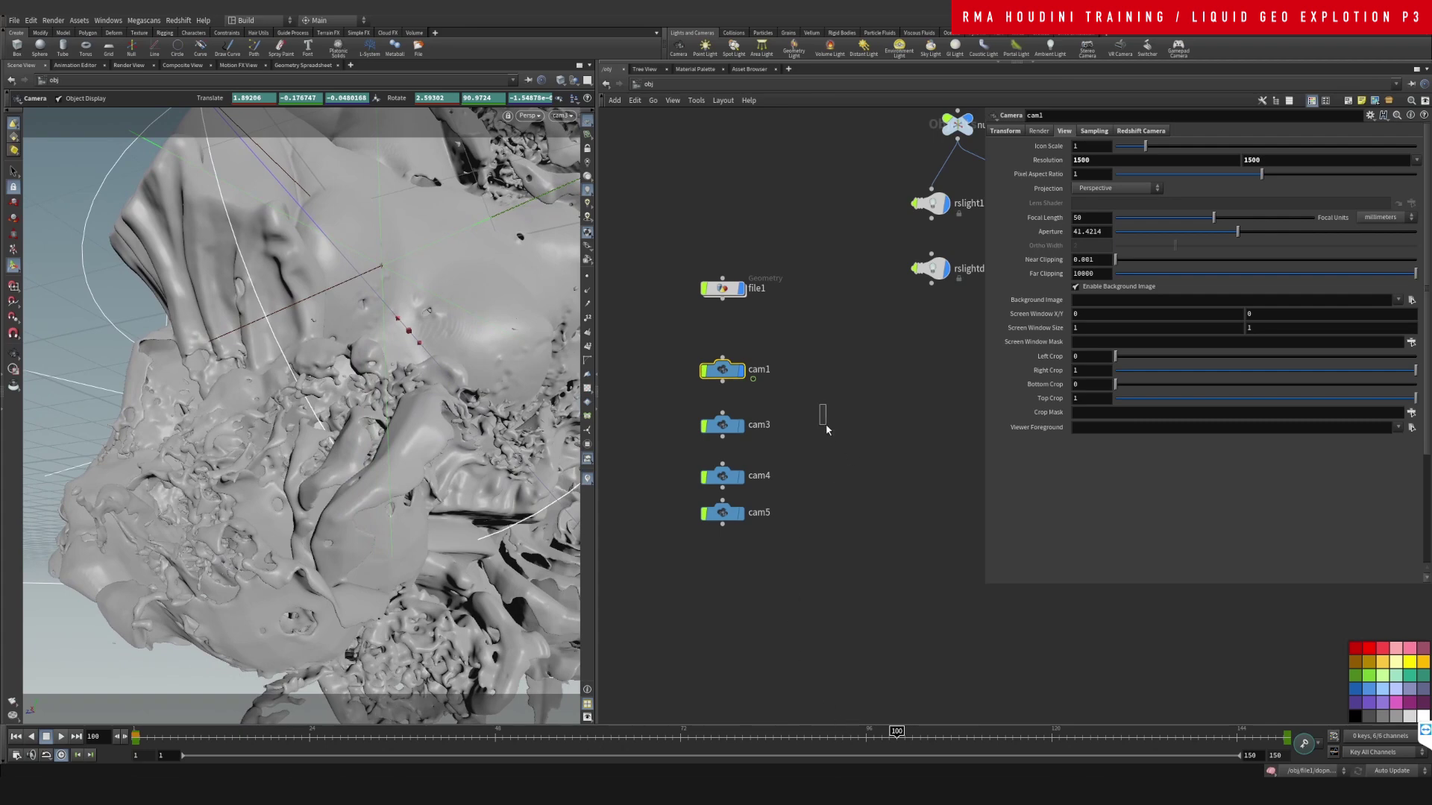
Duplicate the cam1 camera node and place the copy below cam5
{"action": "left_click_drag", "start_coordinate": [825, 426], "coordinate": [830, 422]}
{"action": "middle_click_drag", "start_coordinate": [826, 391], "coordinate": [804, 365]}
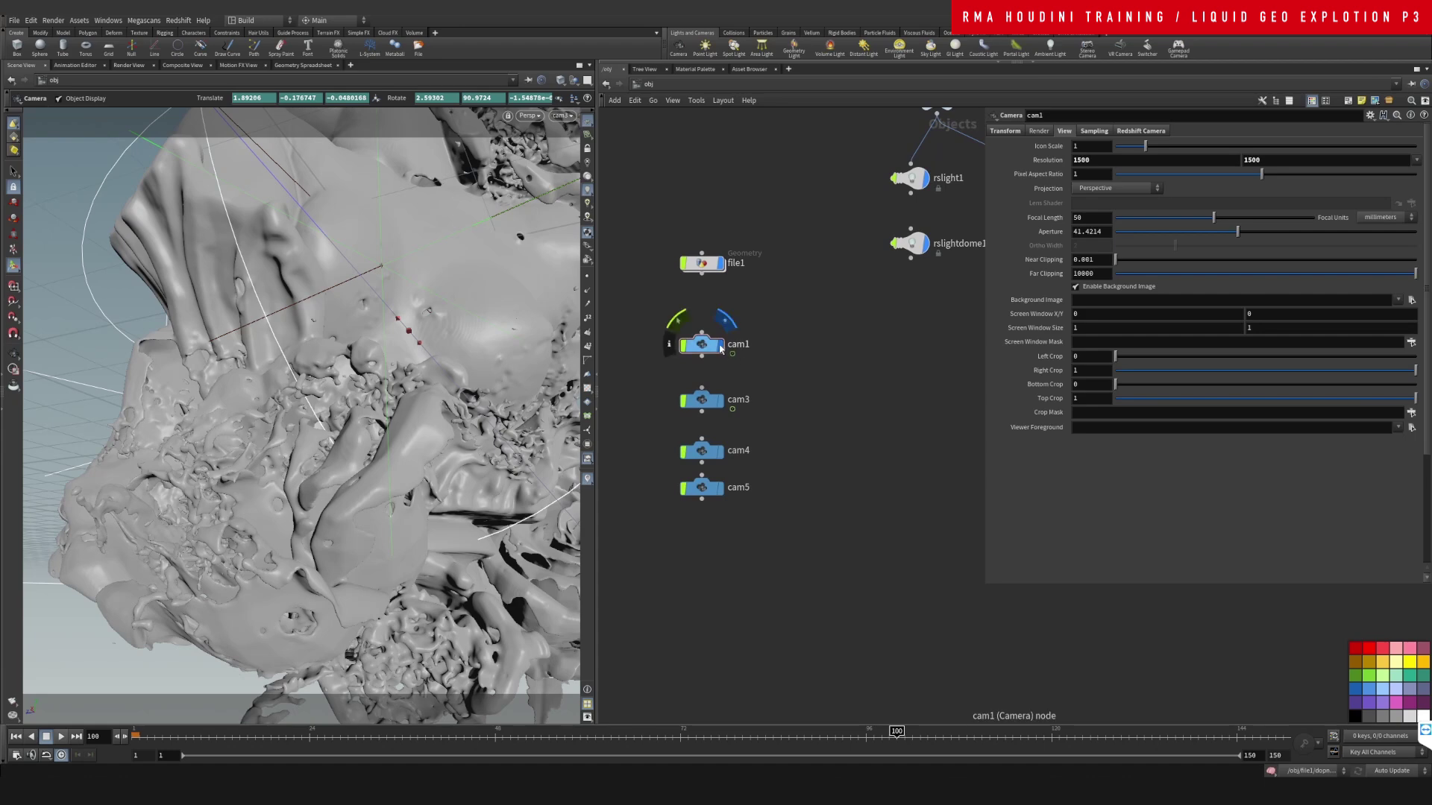
{"action": "left_click_drag", "start_coordinate": [707, 349], "coordinate": [697, 582], "text": "alt"}
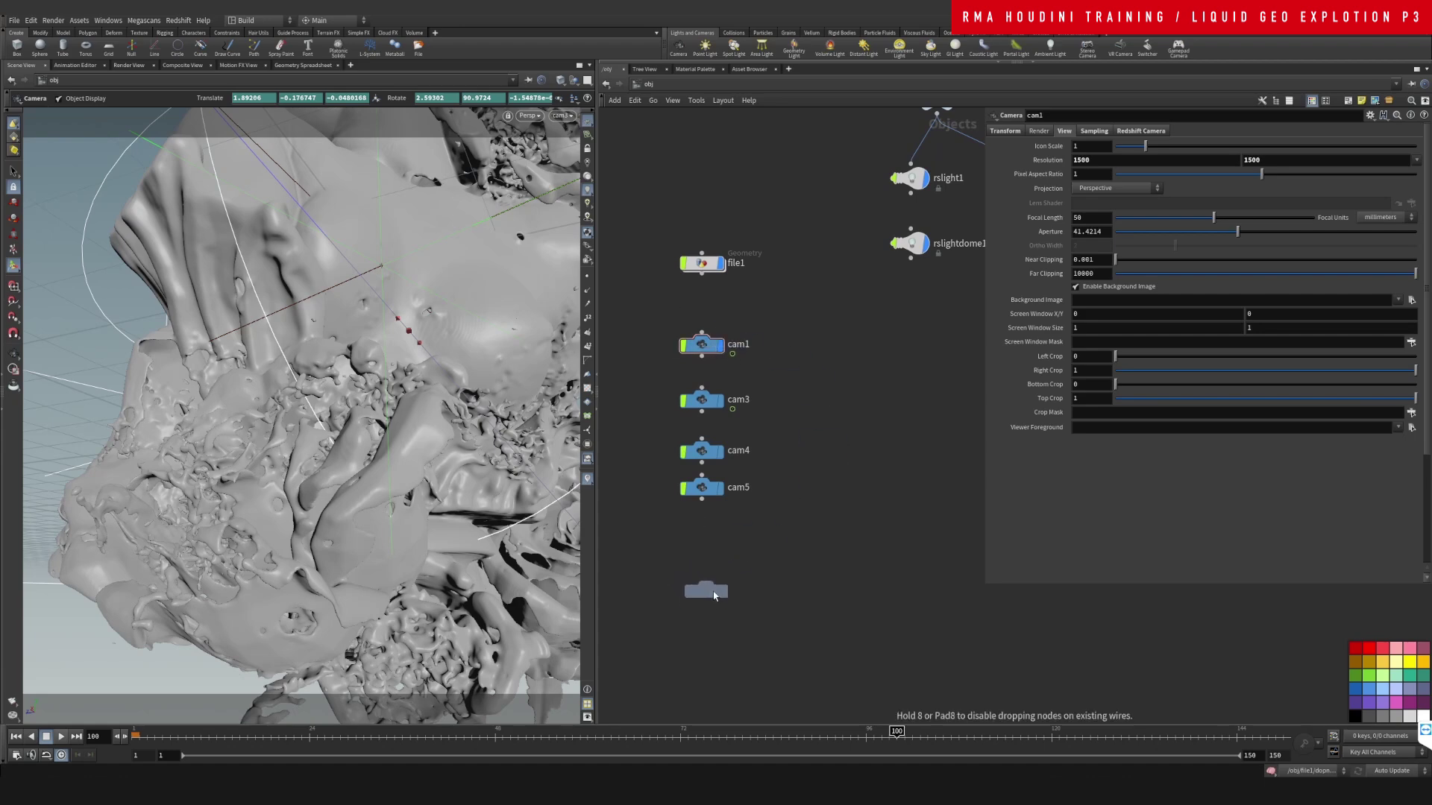
{"action": "left_click", "coordinate": [713, 595]}
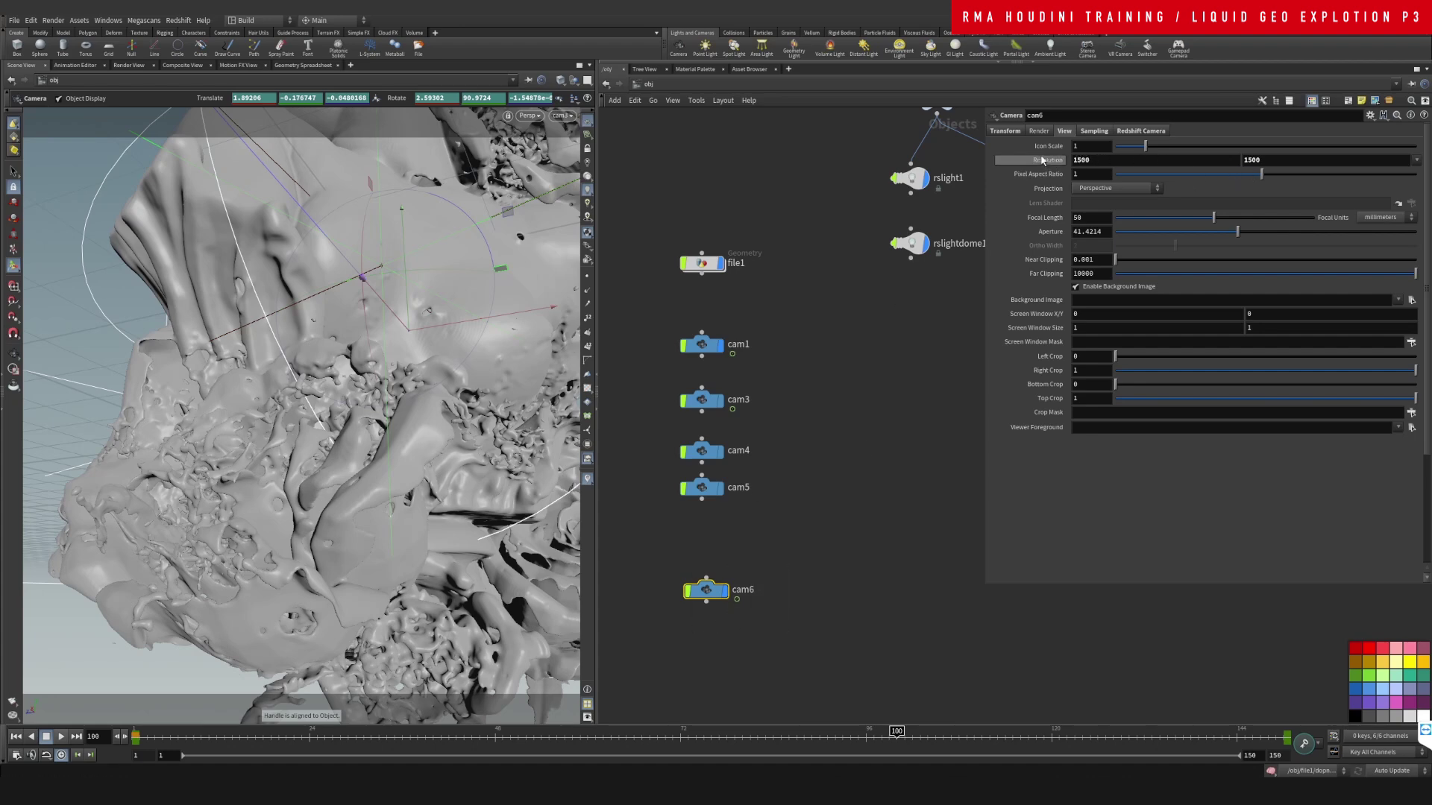
Check that depth of field is enabled for cam6, and delete the animation channels on its Translate and Rotate parameters
{"action": "left_click", "coordinate": [1094, 130]}
{"action": "left_click", "coordinate": [1139, 132]}
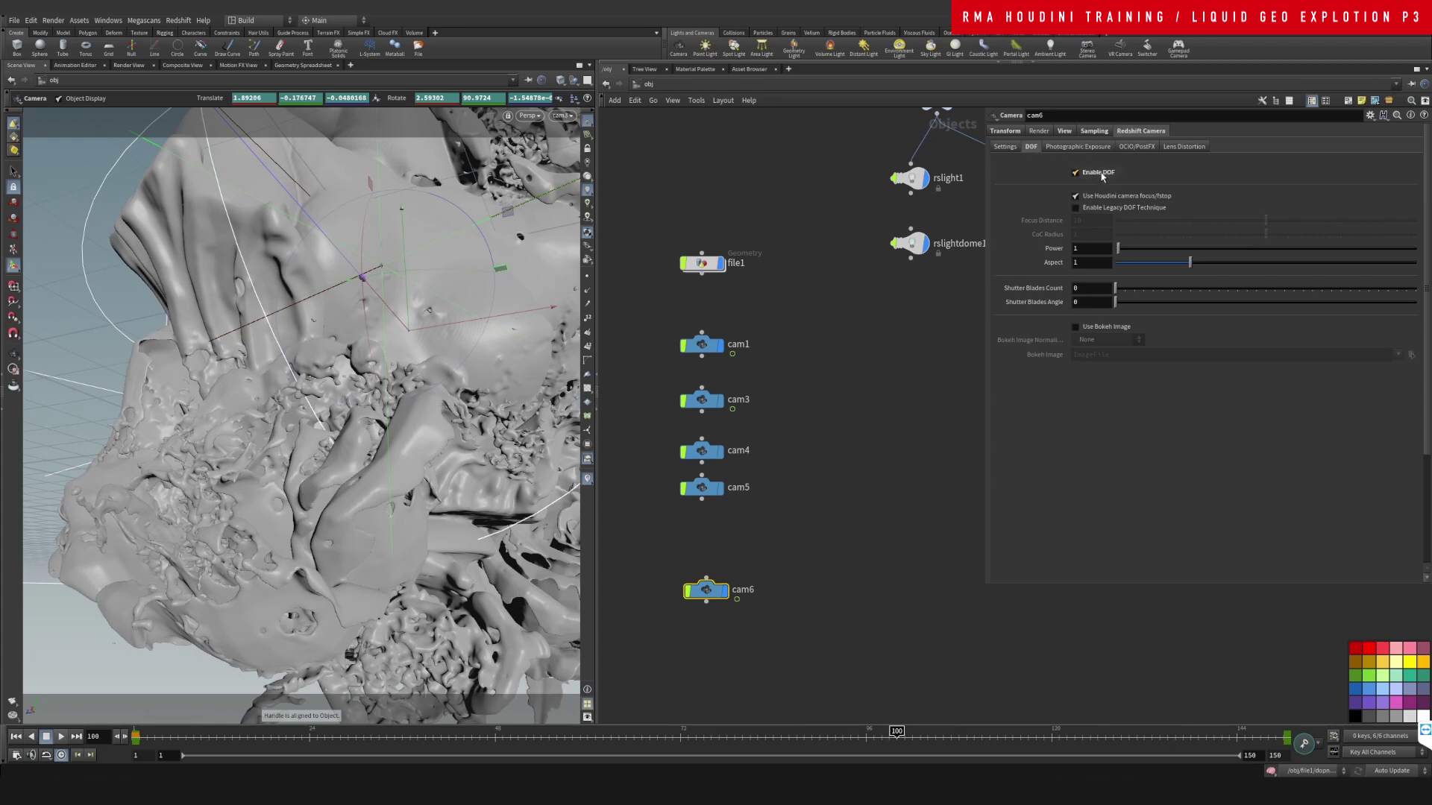
{"action": "left_click", "coordinate": [1004, 131]}
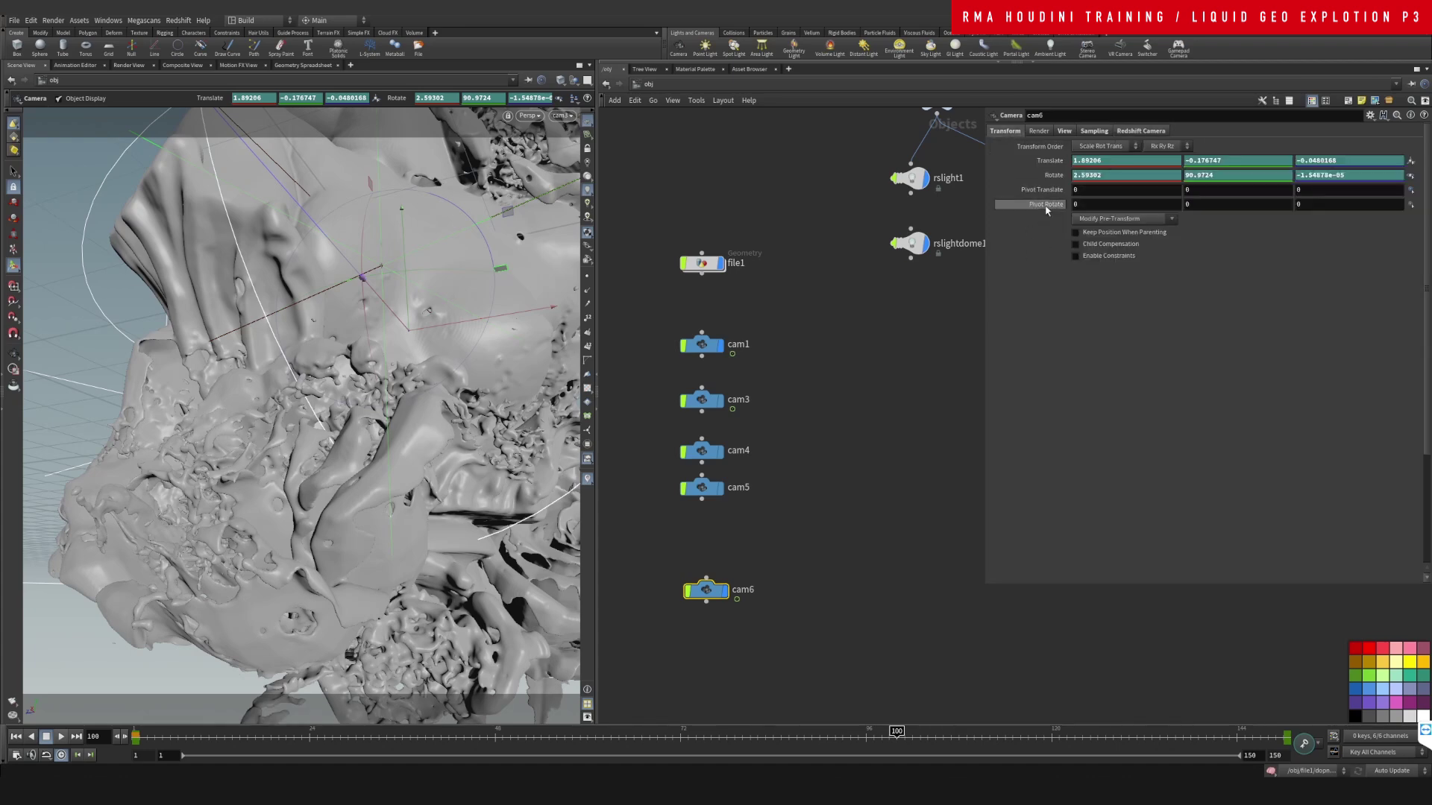
{"action": "right_click", "coordinate": [1046, 167]}
{"action": "left_click", "coordinate": [1059, 298]}
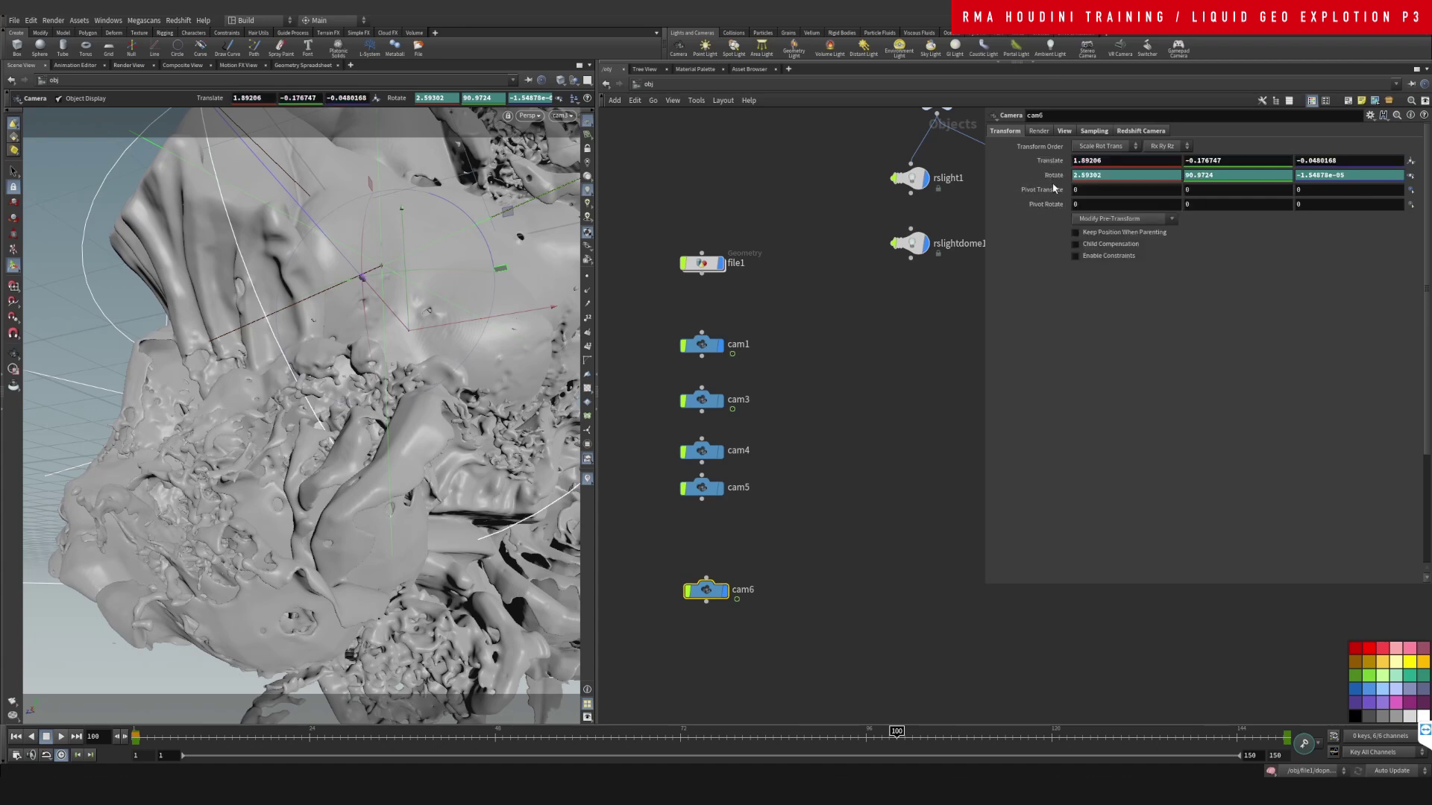
{"action": "right_click", "coordinate": [1053, 179]}
{"action": "left_click", "coordinate": [1059, 307]}
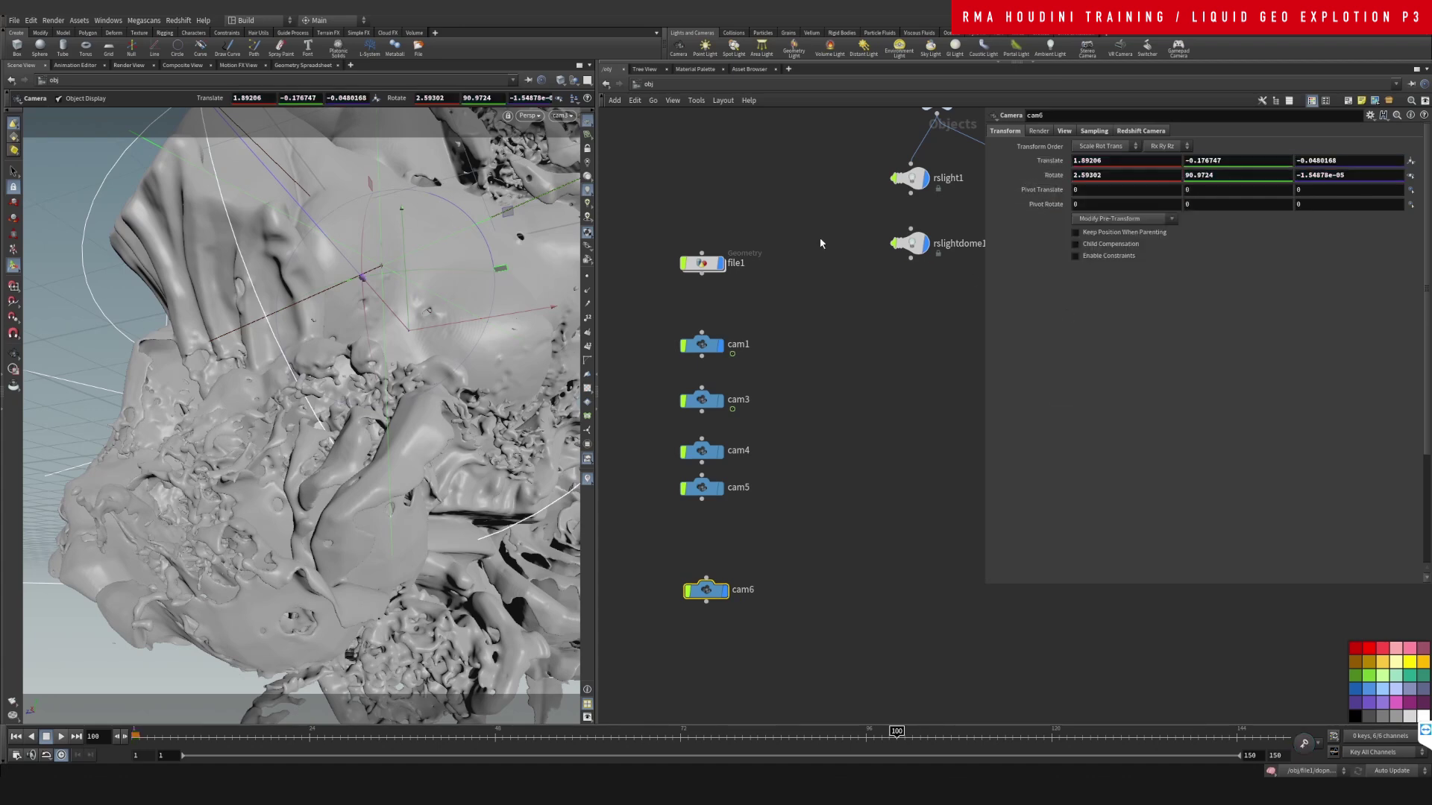
Look through cam6 in the viewport and lock the camera to the view
{"action": "left_click", "coordinate": [558, 116]}
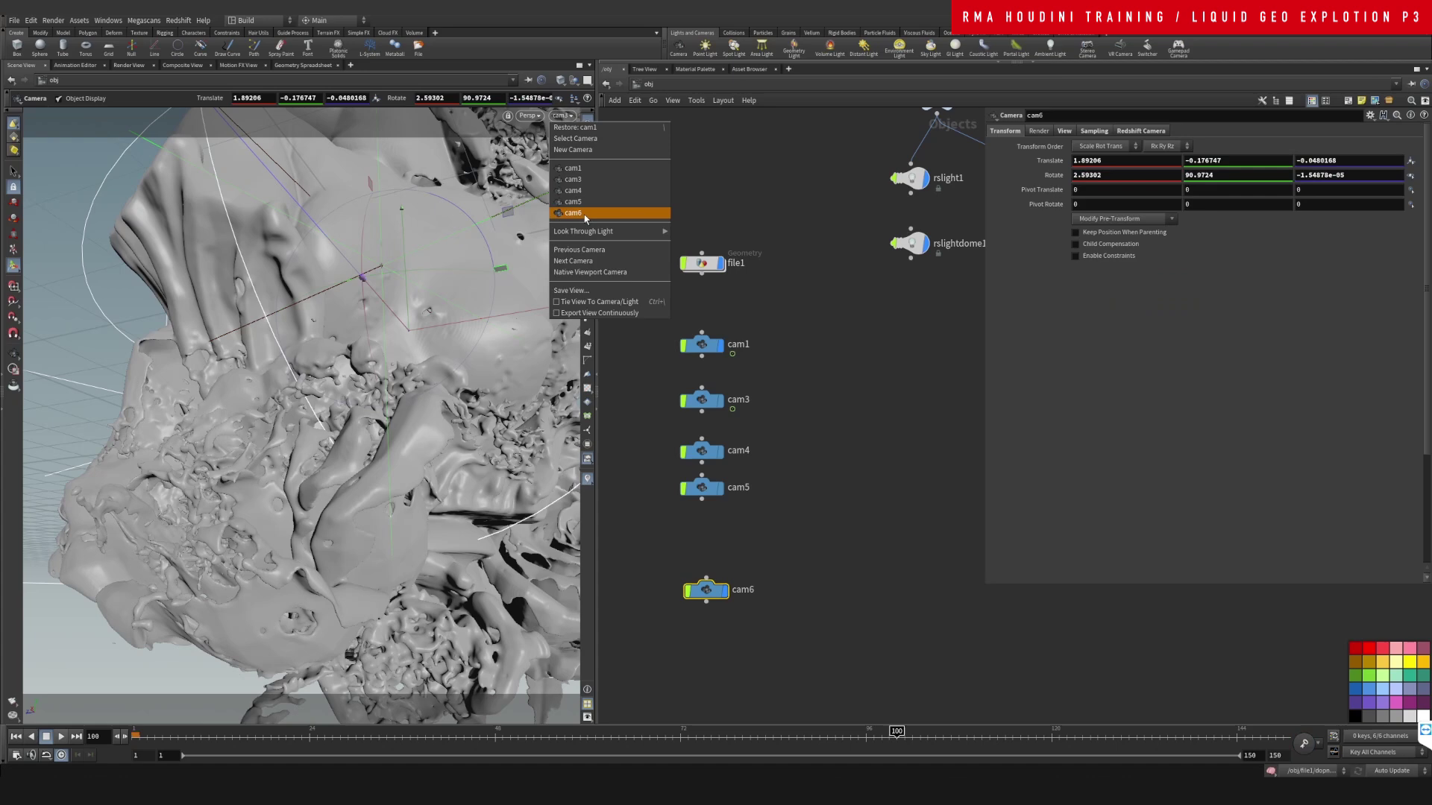
{"action": "left_click", "coordinate": [573, 213]}
{"action": "left_click", "coordinate": [587, 148]}
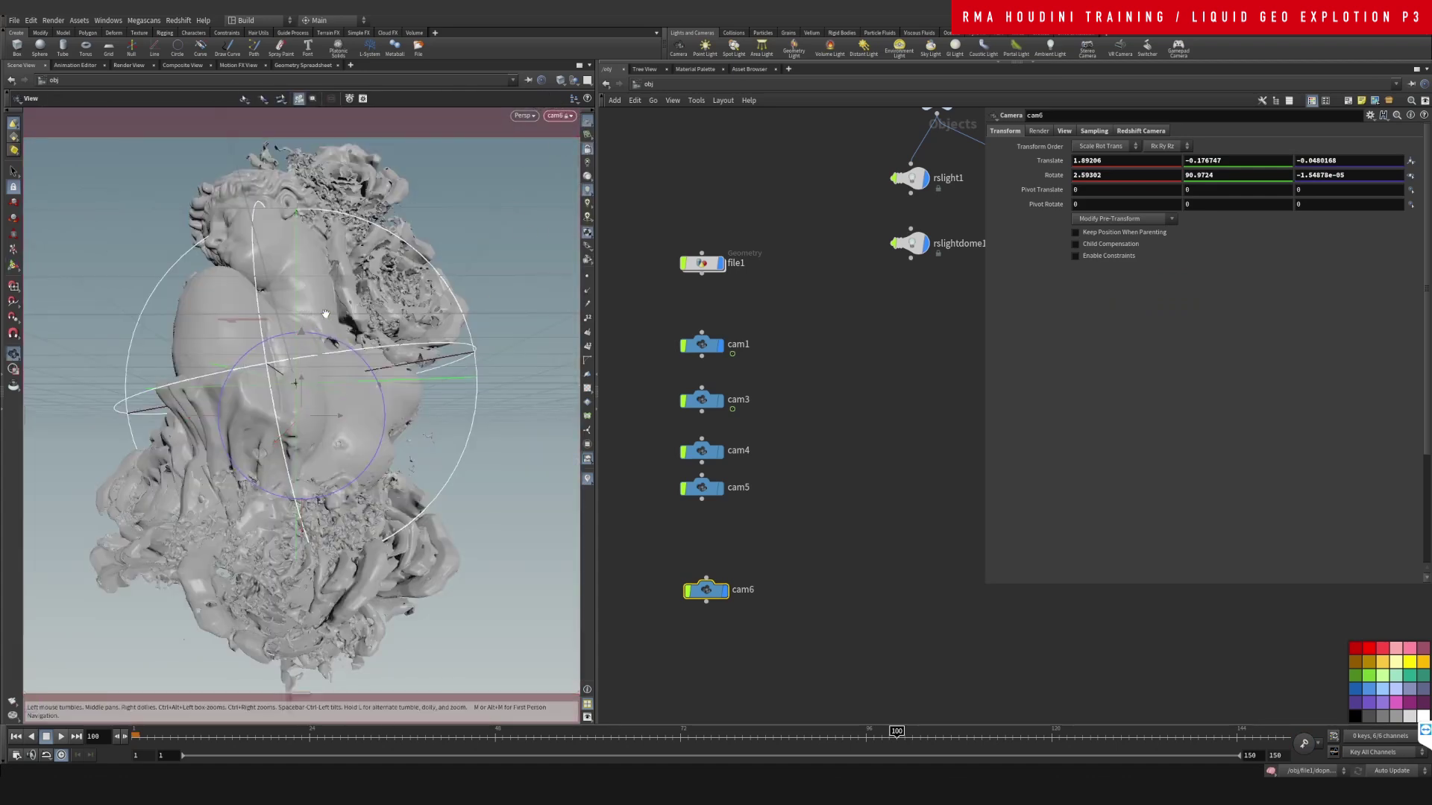
Move cam6 in for a close-up of the statue's neck and the flower beside it
{"action": "right_click_drag", "start_coordinate": [325, 313], "coordinate": [245, 466]}
{"action": "key", "text": "Return"}
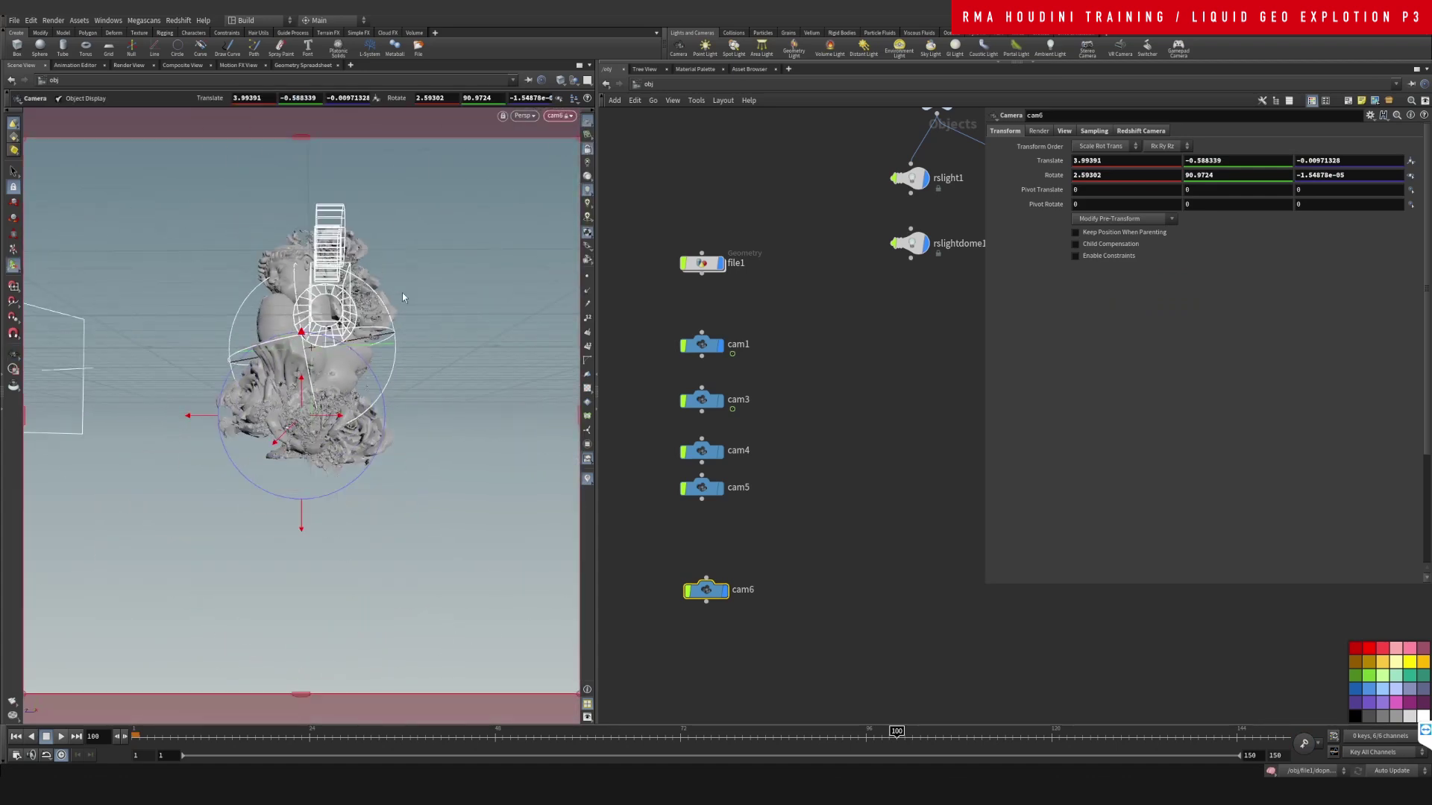
{"action": "left_click", "coordinate": [587, 125]}
{"action": "right_click_drag", "start_coordinate": [364, 298], "coordinate": [574, 176], "text": "alt"}
{"action": "left_click_drag", "start_coordinate": [386, 327], "coordinate": [334, 313]}
{"action": "scroll", "coordinate": [334, 313], "scroll_direction": "up", "scroll_amount": 3}
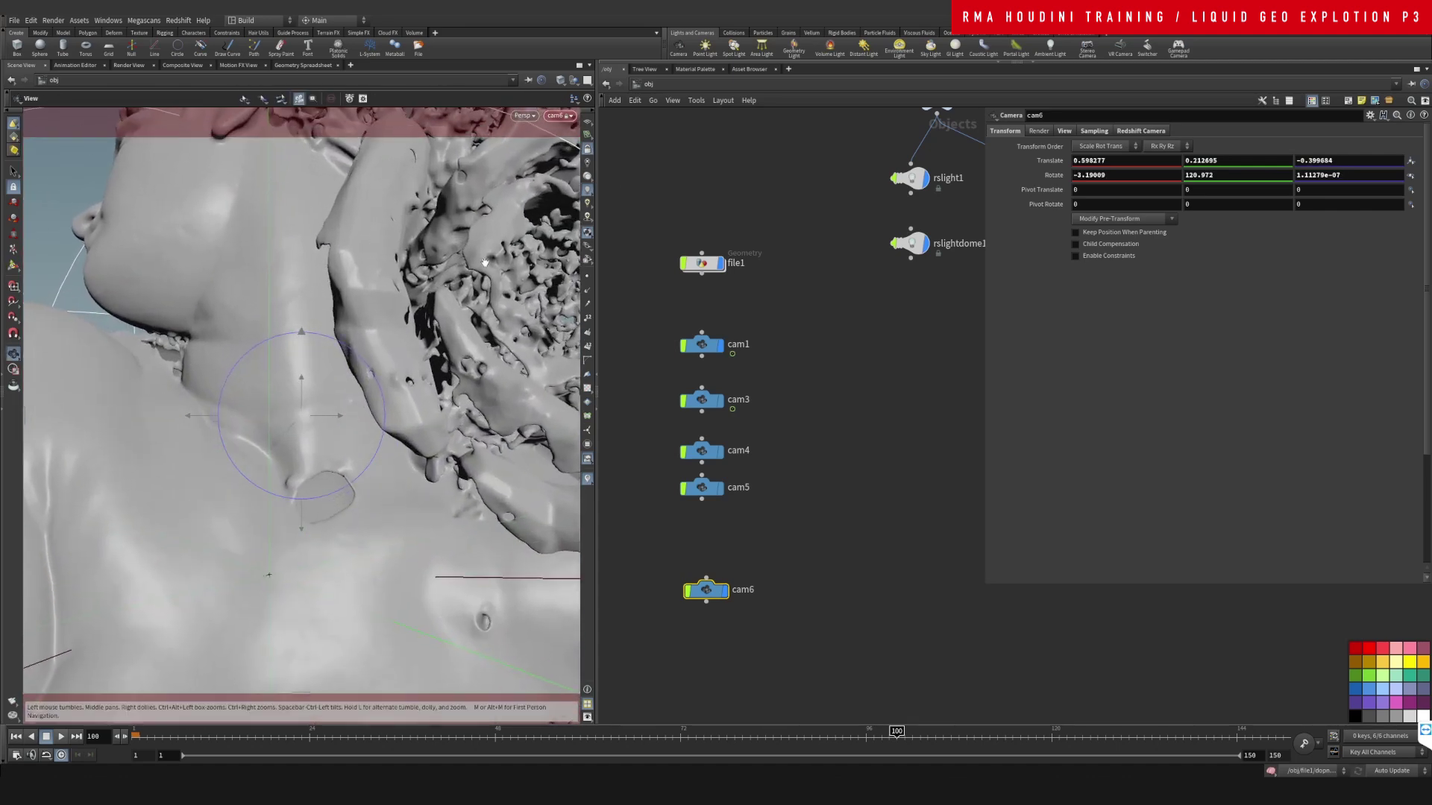
Turn off the viewport display of null1, rslight1, rslight2 and rslightdome1
{"action": "middle_click_drag", "start_coordinate": [848, 347], "coordinate": [712, 526]}
{"action": "left_click_drag", "start_coordinate": [713, 236], "coordinate": [924, 493]}
{"action": "left_click", "coordinate": [885, 358]}
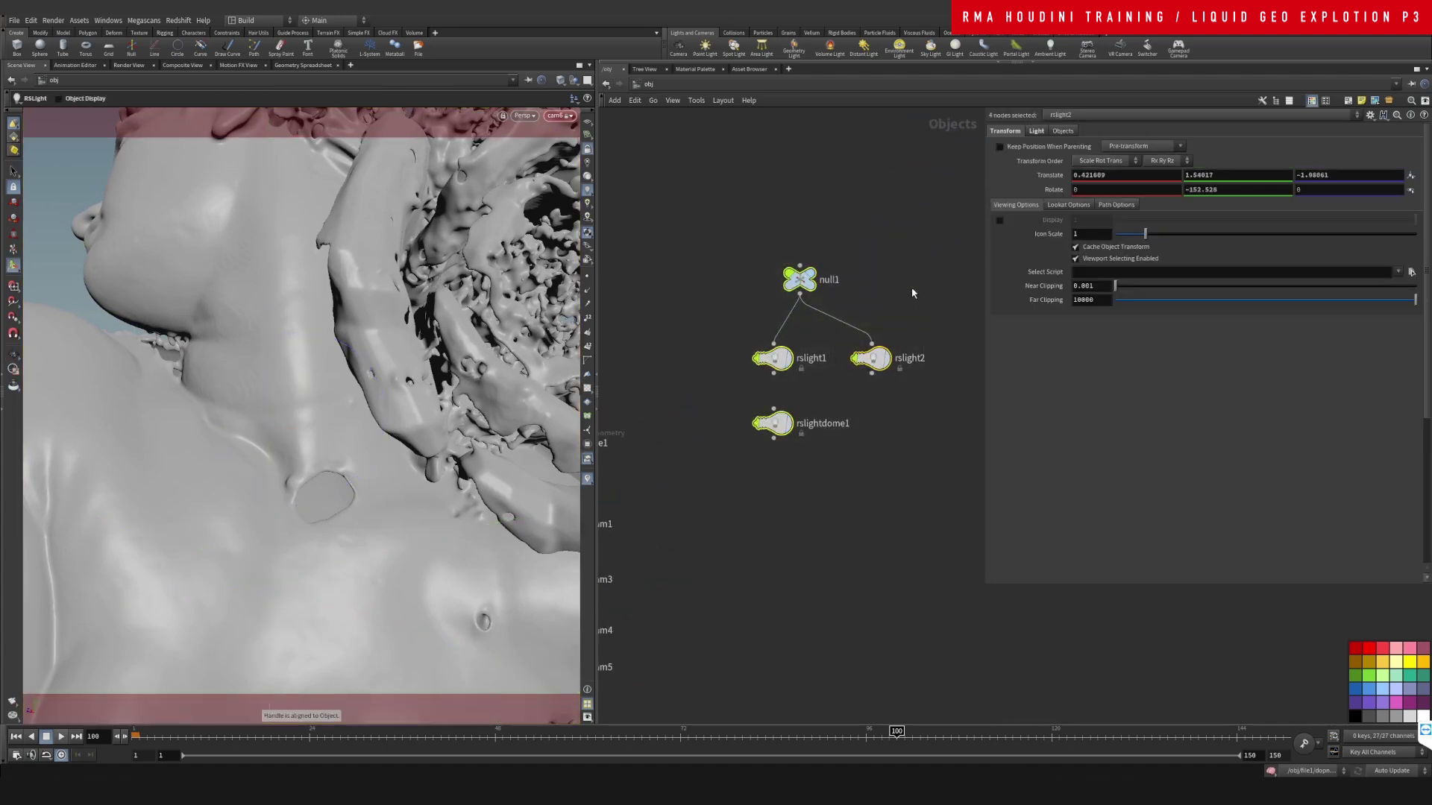
{"action": "left_click", "coordinate": [911, 293]}
Orbit the locked cam6 around to frame the inside of the large flower
{"action": "mouse_move", "coordinate": [389, 403]}
{"action": "left_mouse_down", "text": "alt"}
{"action": "mouse_move", "coordinate": [367, 411]}
{"action": "mouse_move", "coordinate": [367, 394]}
{"action": "left_mouse_up", "text": "alt"}
{"action": "left_click_drag", "start_coordinate": [446, 367], "coordinate": [376, 381]}
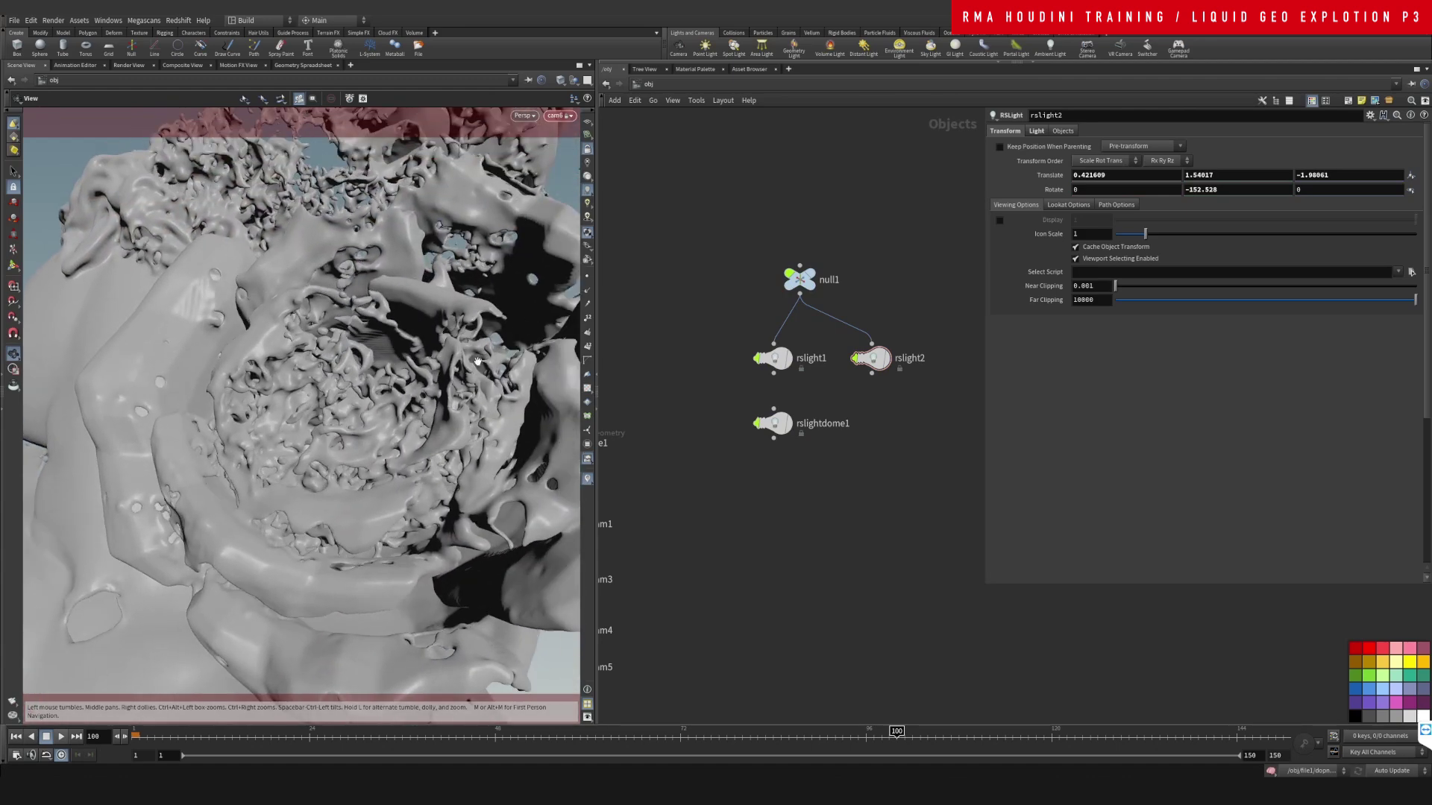
{"action": "left_click_drag", "start_coordinate": [477, 362], "coordinate": [518, 341]}
{"action": "key", "text": "Return"}
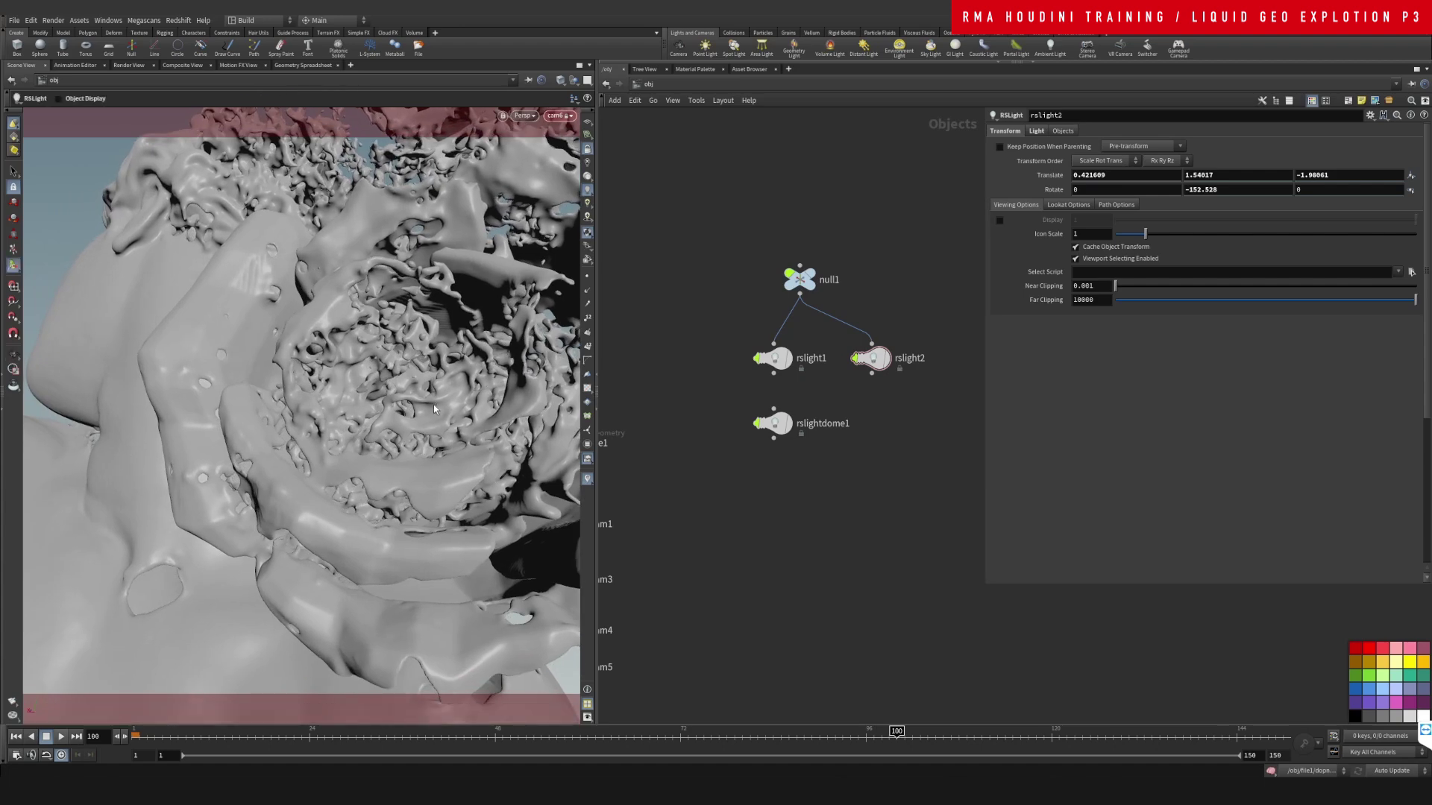
Set keyframes on cam6's Translate and Rotate at frame 1
{"action": "left_click", "coordinate": [16, 738]}
{"action": "middle_click_drag", "start_coordinate": [737, 538], "coordinate": [845, 291]}
{"action": "left_click_drag", "start_coordinate": [811, 470], "coordinate": [641, 580]}
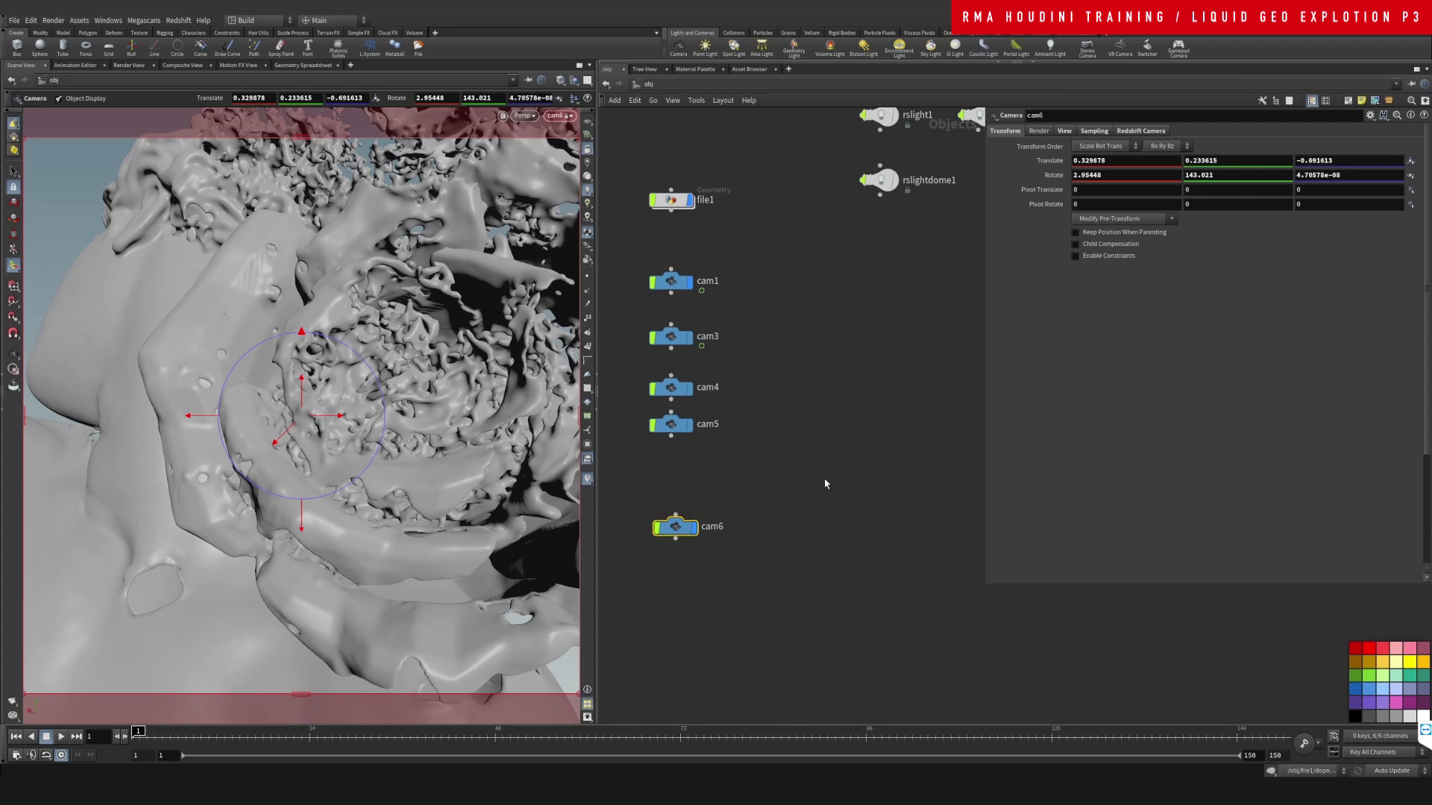
{"action": "left_click", "coordinate": [1054, 161], "text": "alt"}
{"action": "left_click", "coordinate": [1059, 175], "text": "alt"}
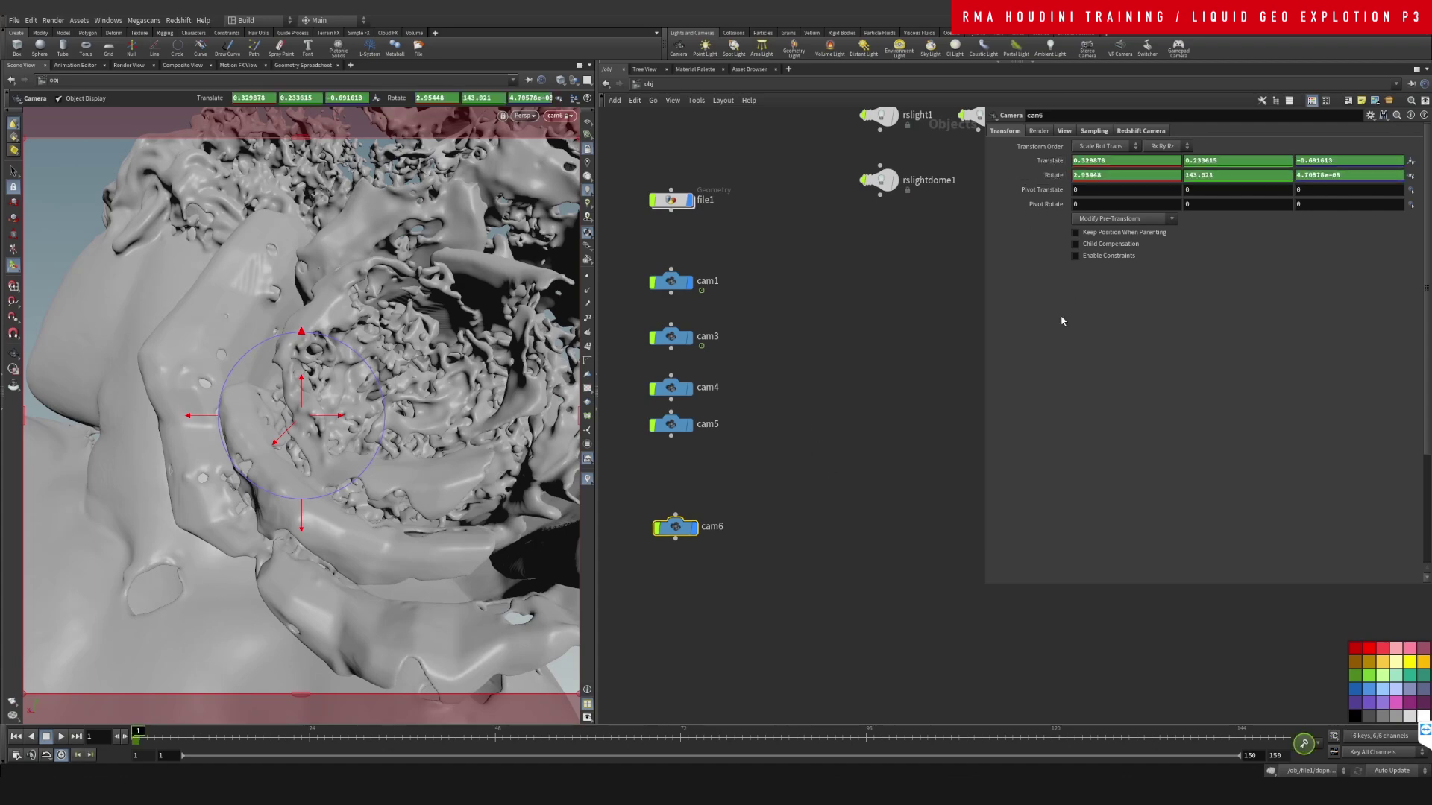
At frame 150, orbit cam6 to the opposite side of the flower and keyframe its Translate and Rotate
{"action": "left_click", "coordinate": [77, 736]}
{"action": "key", "text": "Escape"}
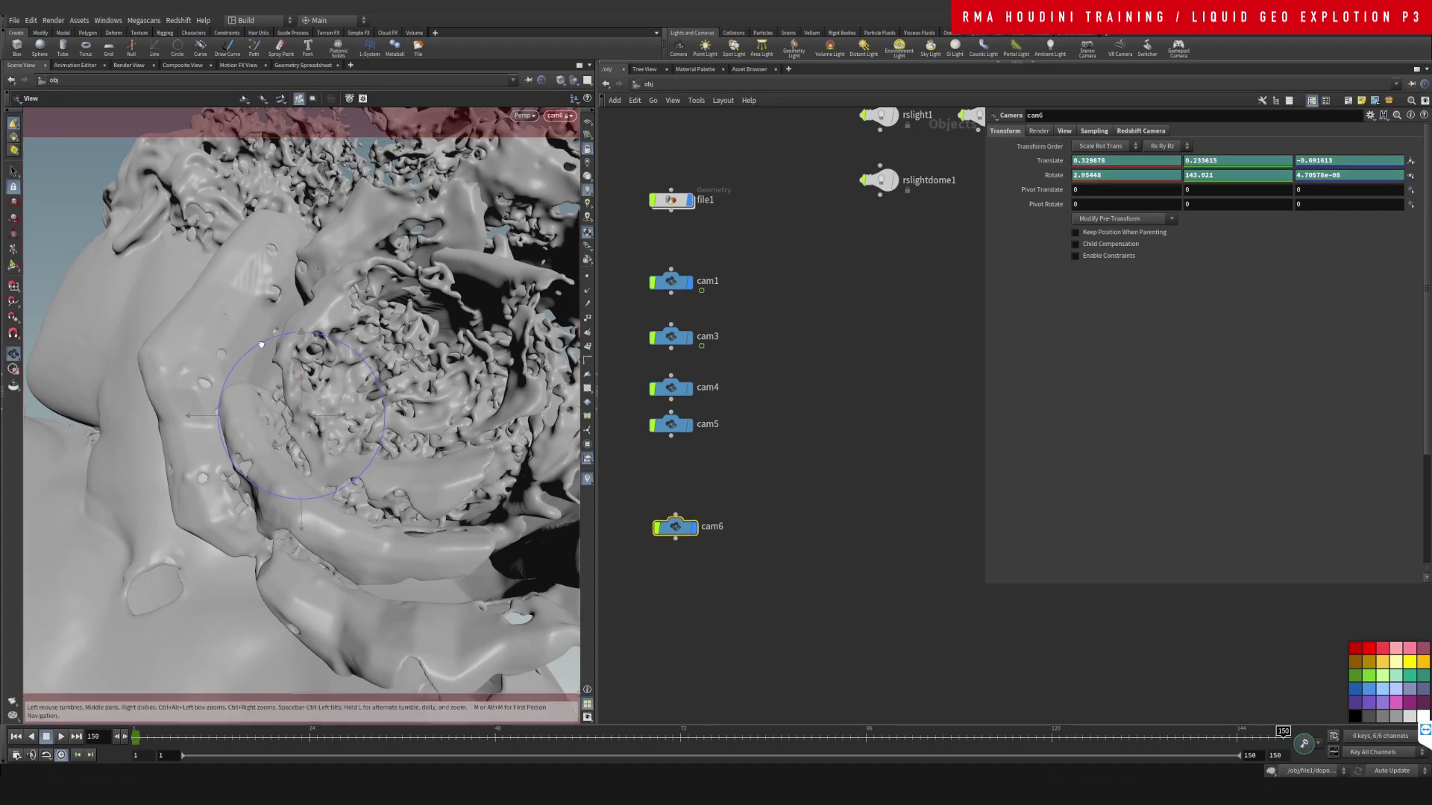
{"action": "left_click_drag", "start_coordinate": [261, 345], "coordinate": [392, 356]}
{"action": "key", "text": "Return"}
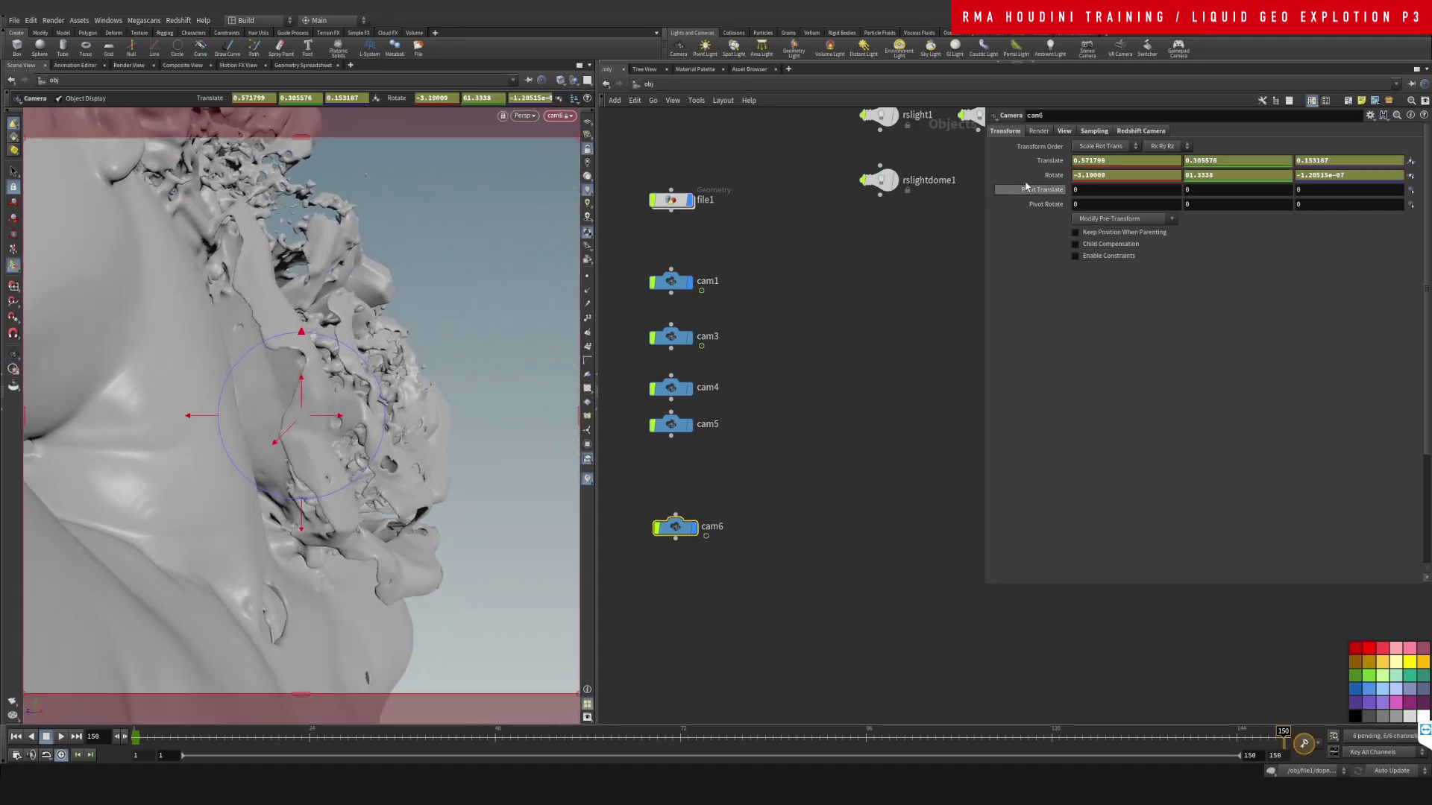
{"action": "left_click", "coordinate": [1048, 177], "text": "alt"}
{"action": "left_click", "coordinate": [1048, 161], "text": "alt"}
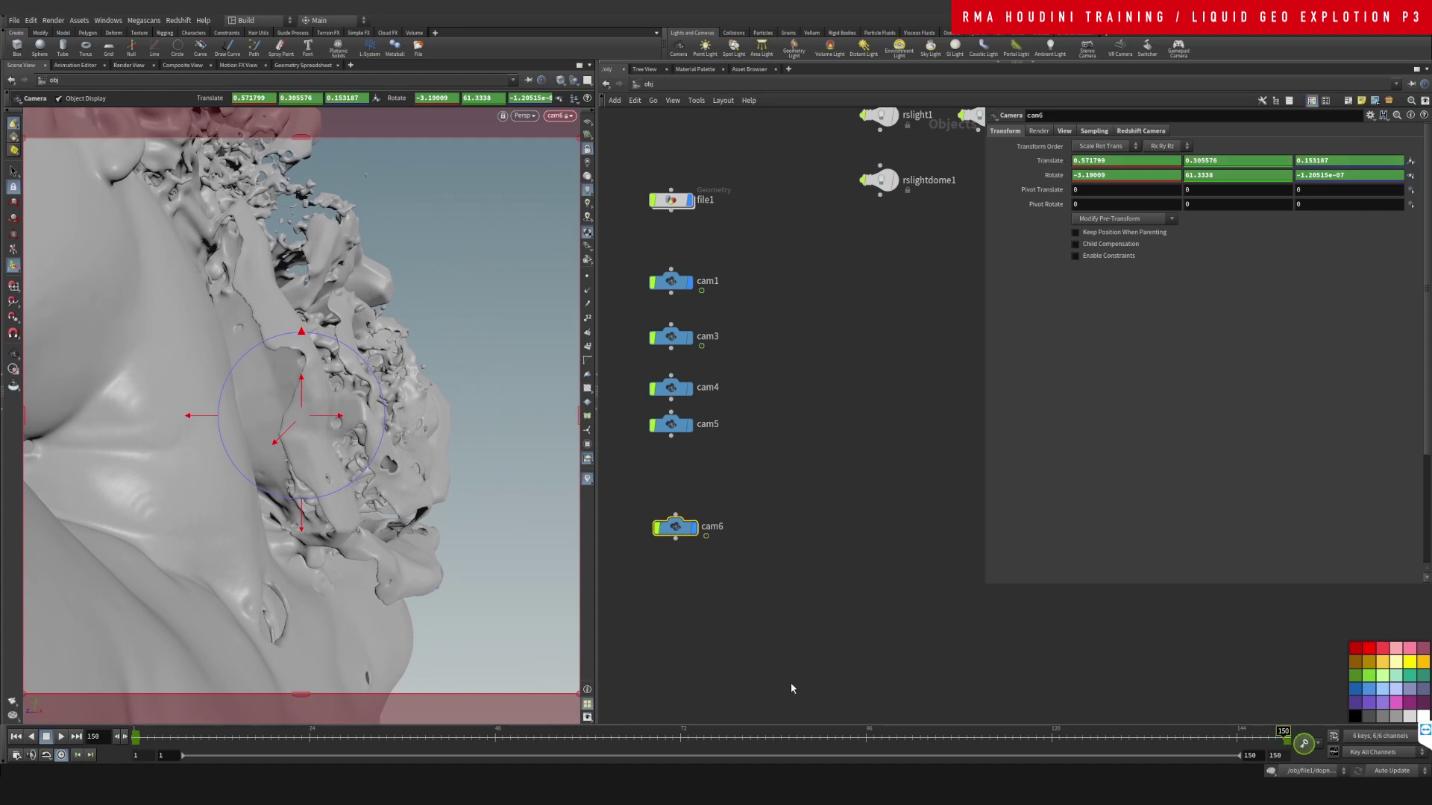
At frame 75, pull cam6 back slightly from the flower and keyframe its Translate and Rotate
{"action": "left_click_drag", "start_coordinate": [1163, 738], "coordinate": [722, 650]}
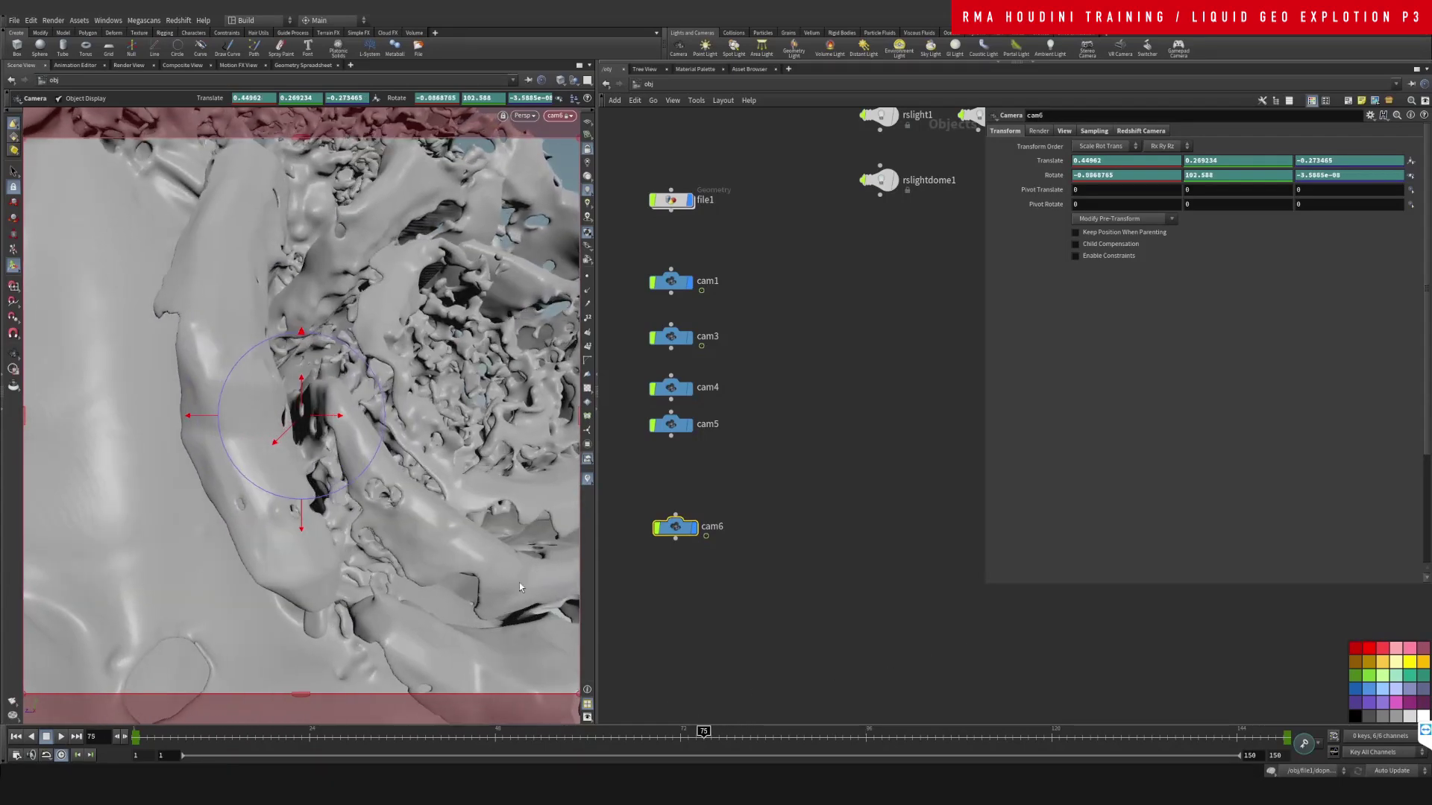
{"action": "key", "text": "Escape"}
{"action": "right_click_drag", "start_coordinate": [433, 395], "coordinate": [488, 489]}
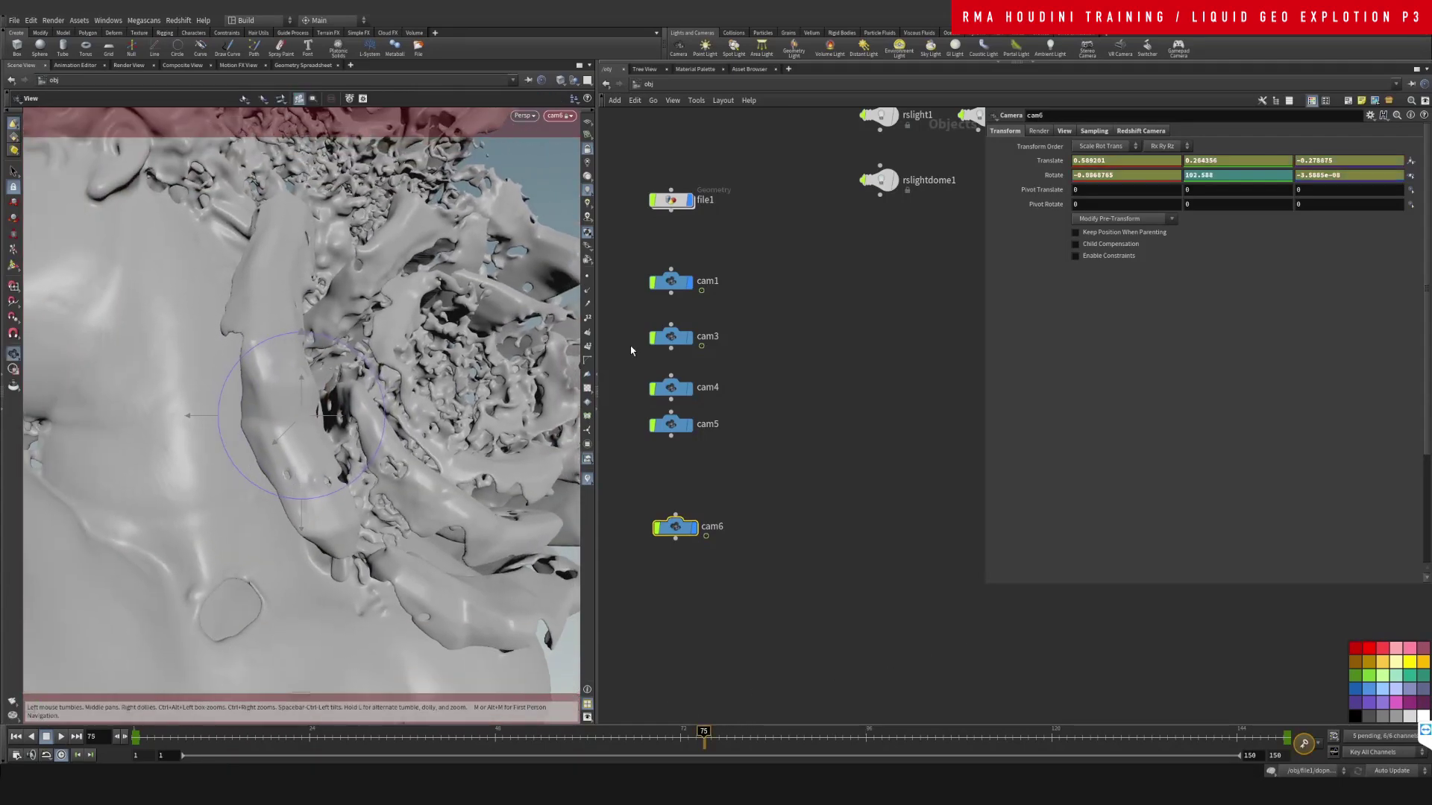
{"action": "left_click", "coordinate": [1045, 176], "text": "alt"}
{"action": "key", "text": "Return"}
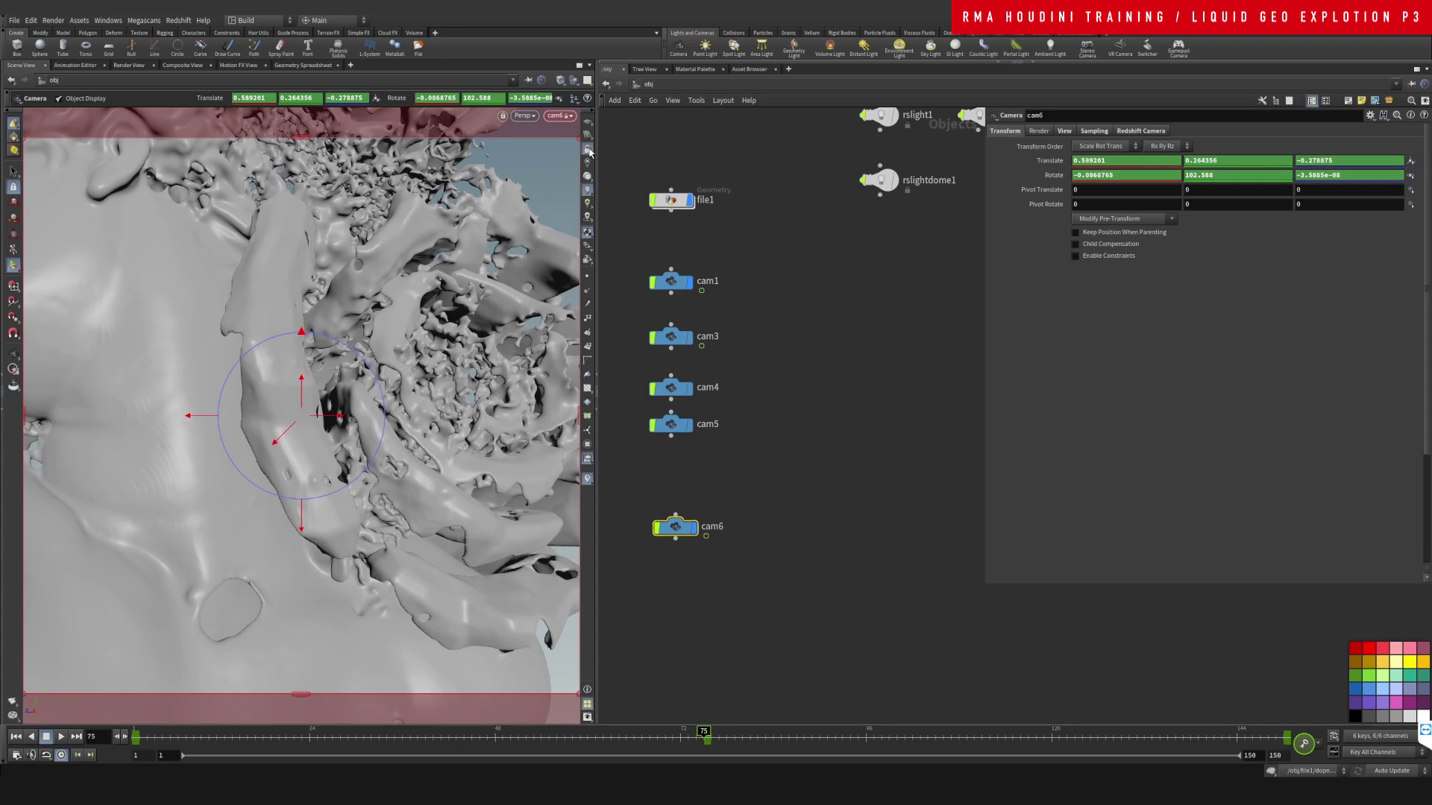
Unlock cam6 from the view and orbit out to see the camera and the statue from outside
{"action": "left_click", "coordinate": [588, 151]}
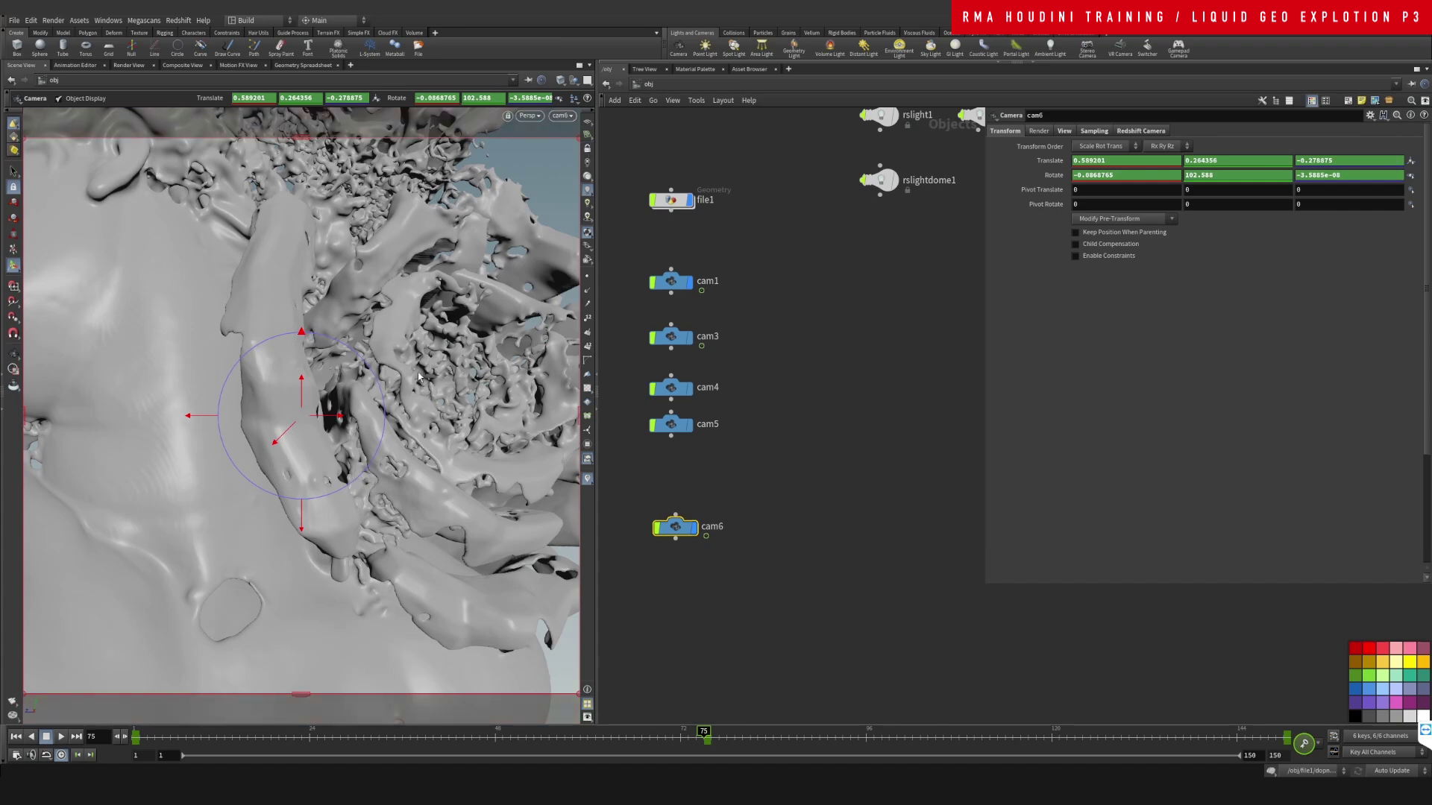
{"action": "right_click_drag", "start_coordinate": [350, 373], "coordinate": [266, 555], "text": "alt"}
{"action": "key", "text": "Return"}
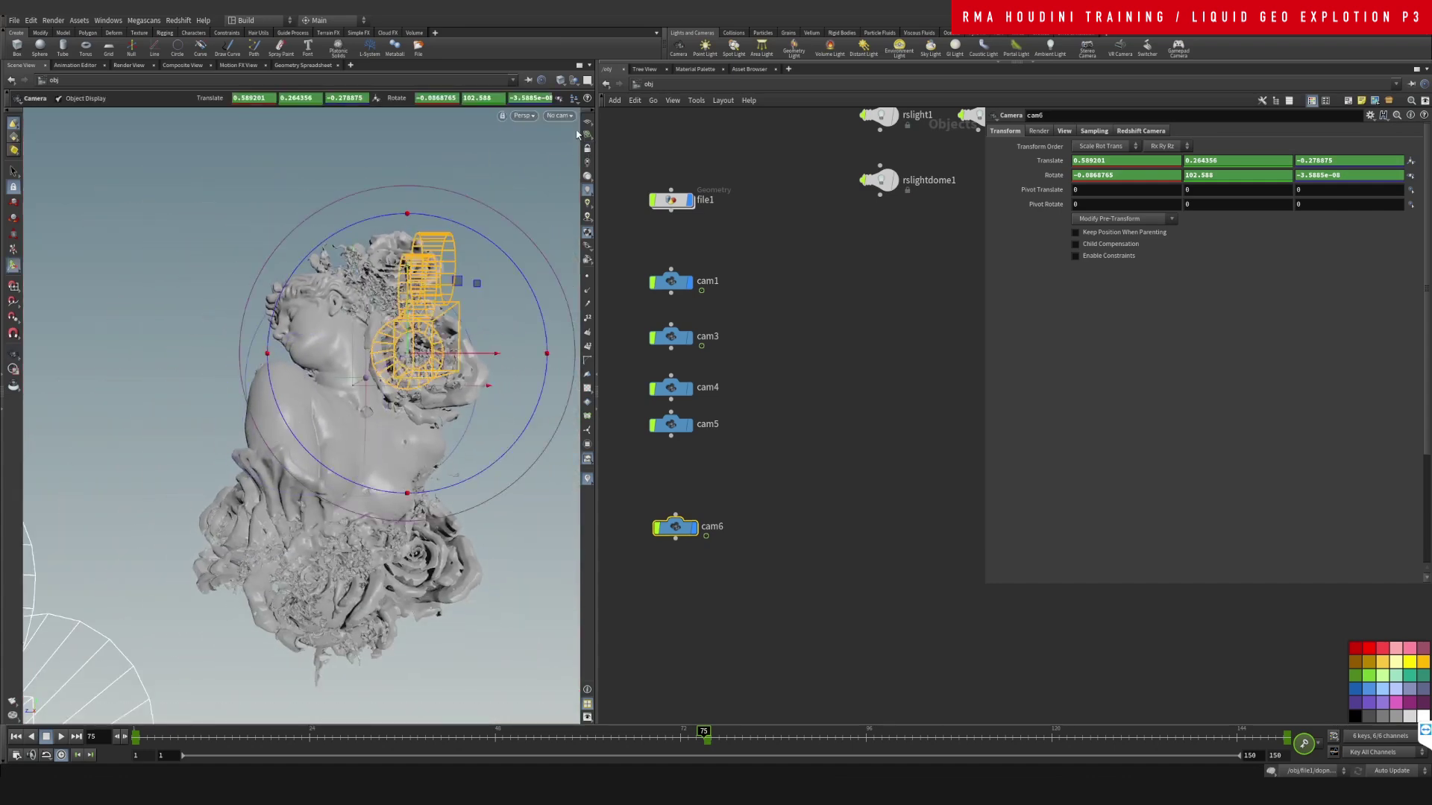
{"action": "key", "text": "Escape"}
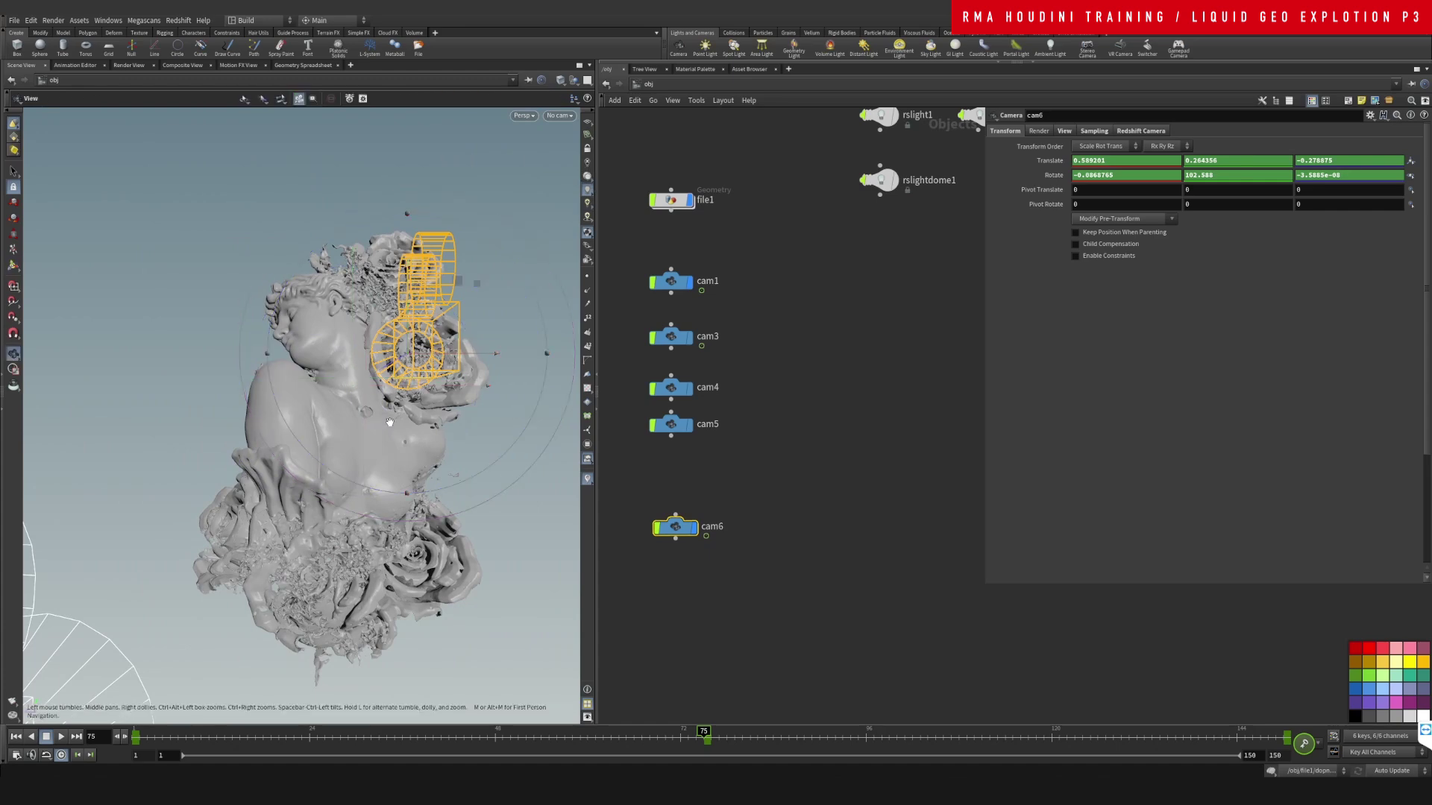
{"action": "left_click_drag", "start_coordinate": [424, 447], "coordinate": [443, 355]}
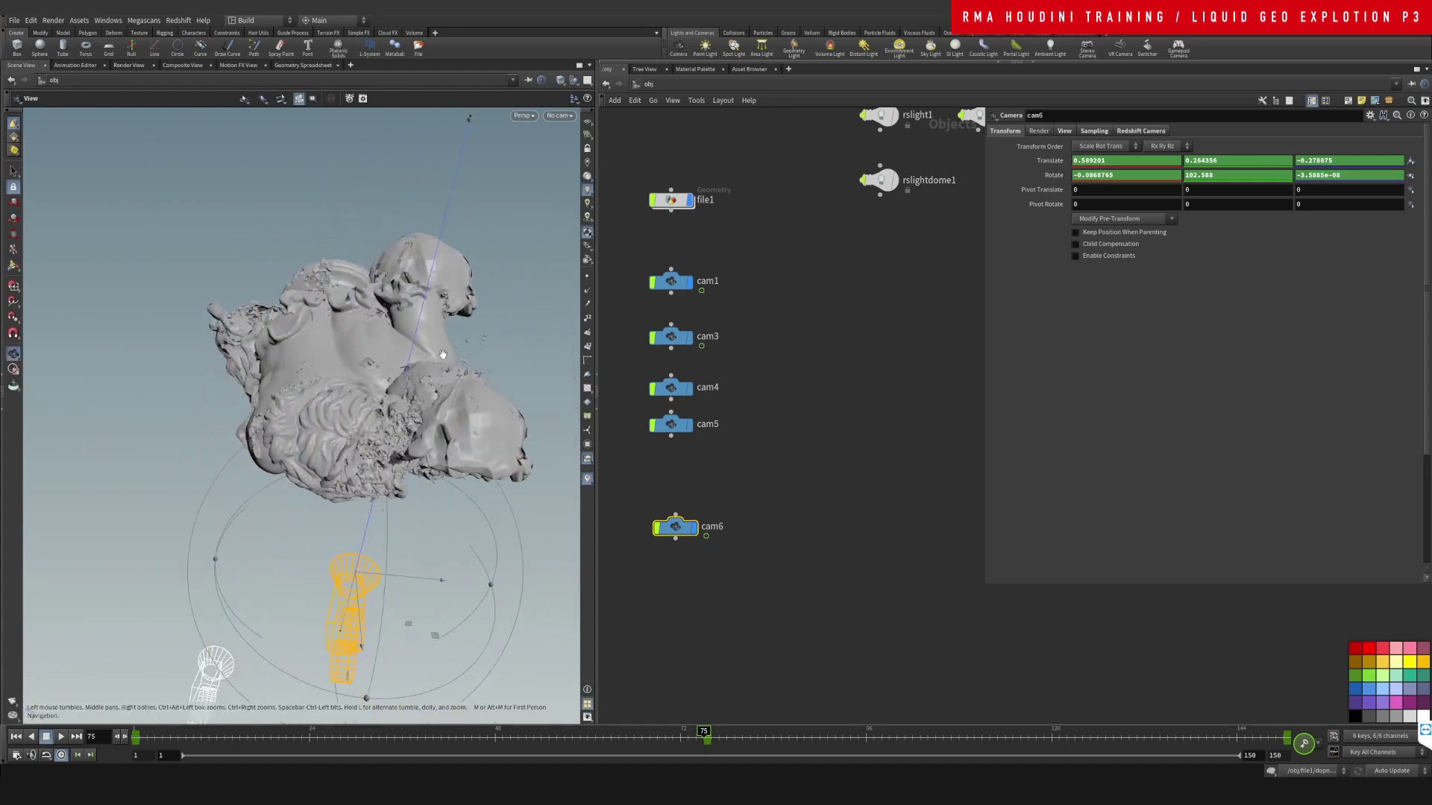
{"action": "key", "text": "Return"}
{"action": "right_click_drag", "start_coordinate": [431, 342], "coordinate": [401, 394], "text": "alt"}
{"action": "left_click_drag", "start_coordinate": [403, 398], "coordinate": [434, 395], "text": "alt"}
Adjust cam6's depth-of-field handles in the viewport to a Focus Distance of about 0.632 and an F-Stop of about 13.08
{"action": "key", "text": "z"}
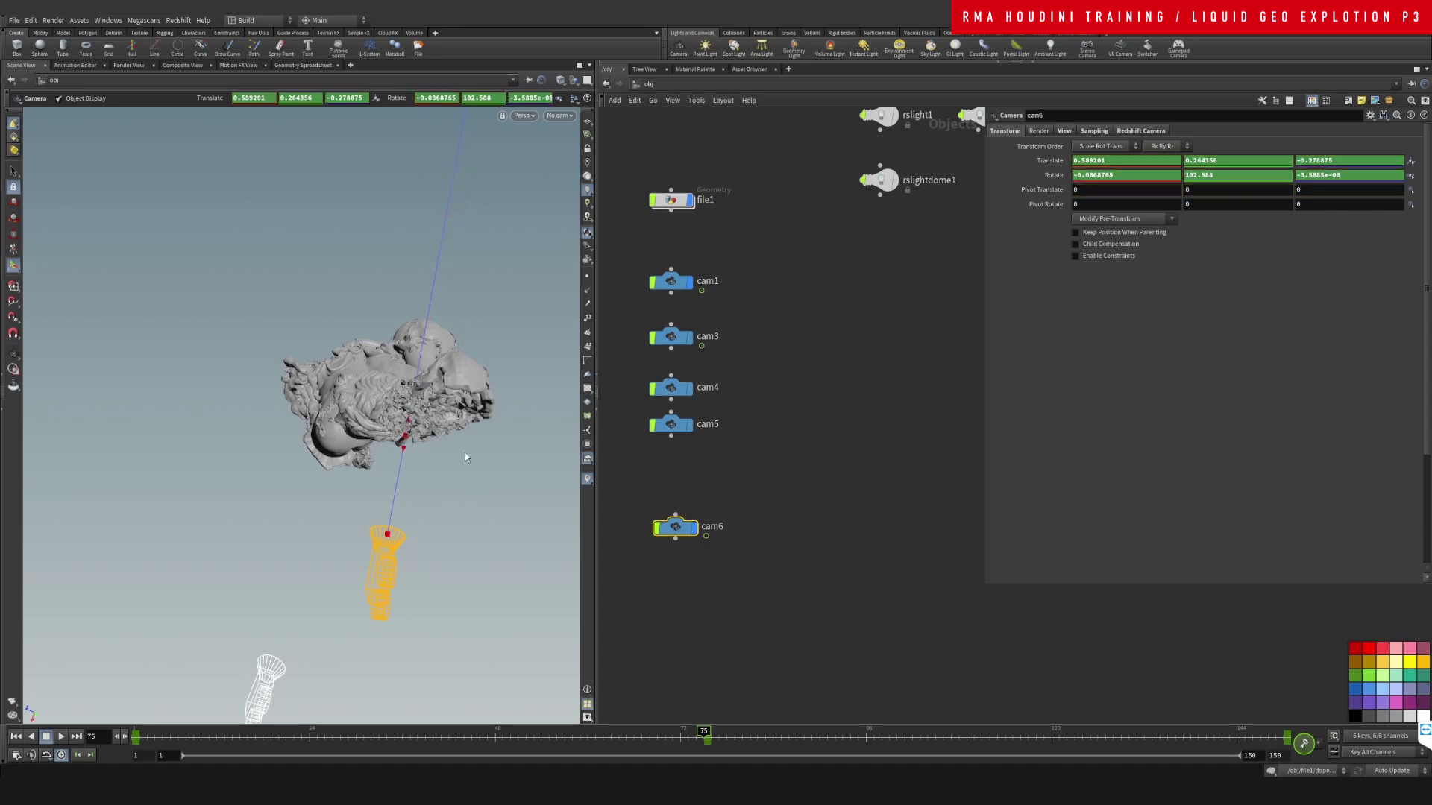
{"action": "left_click", "coordinate": [1094, 130]}
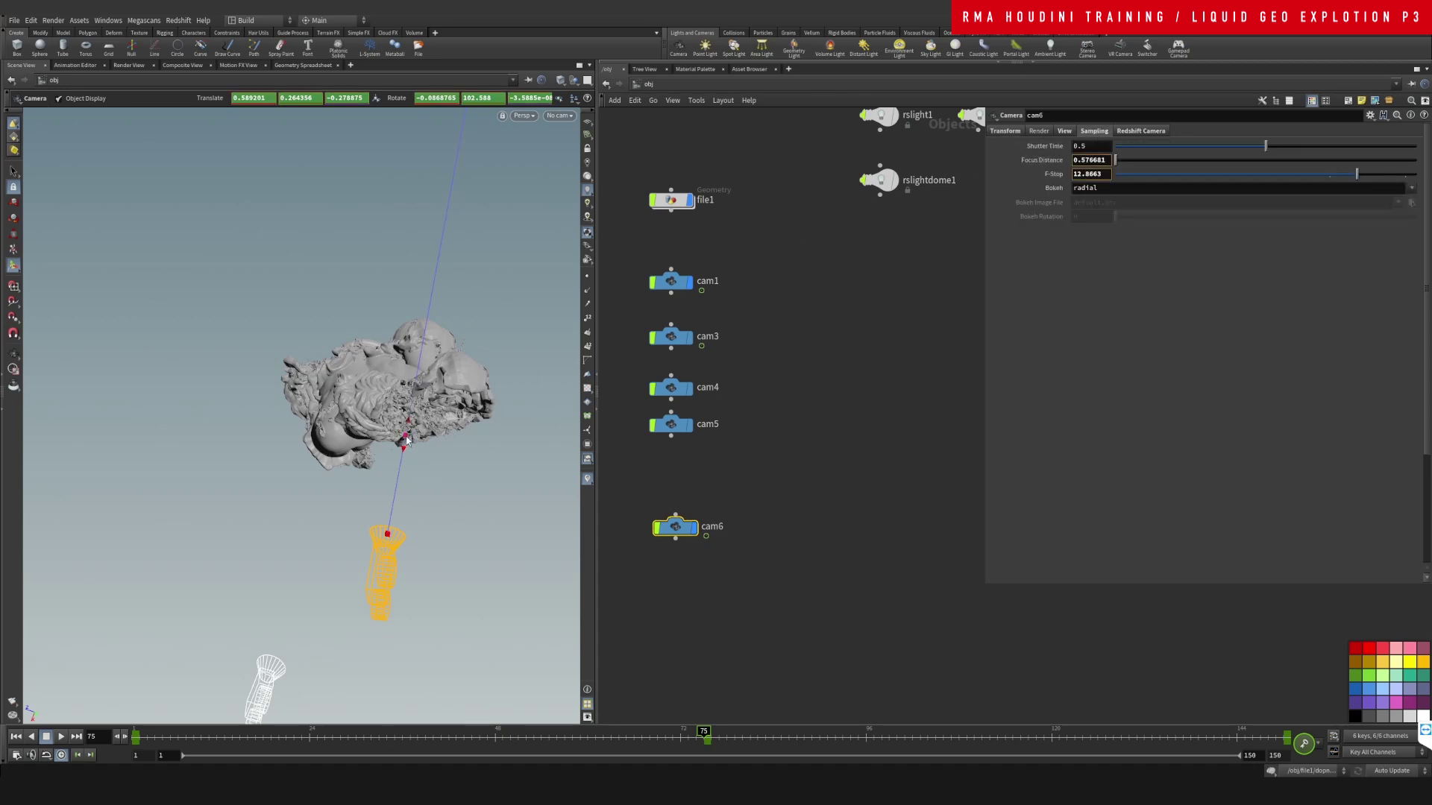
{"action": "left_click_drag", "start_coordinate": [409, 444], "coordinate": [415, 414]}
{"action": "left_click", "coordinate": [141, 738]}
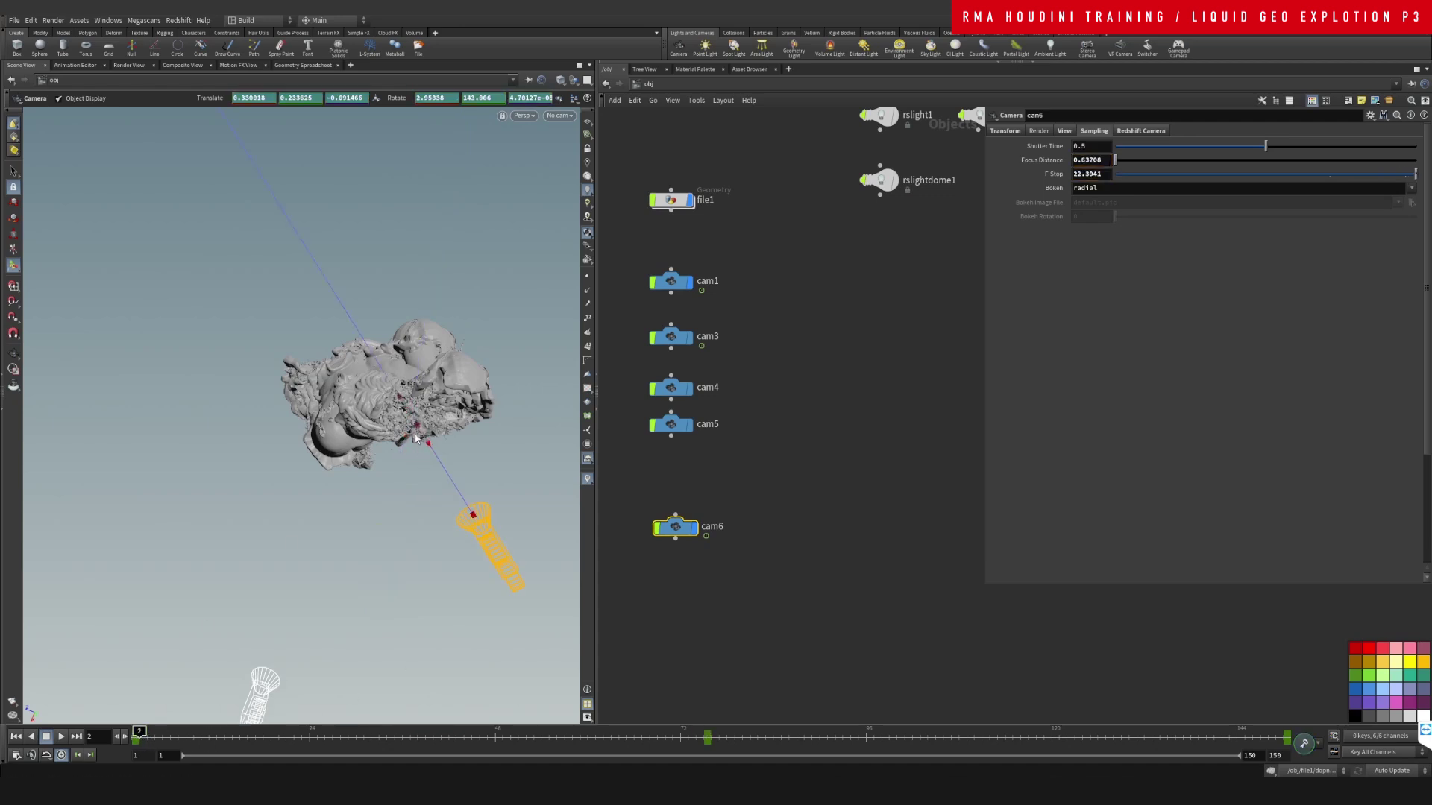
{"action": "key", "text": "Down"}
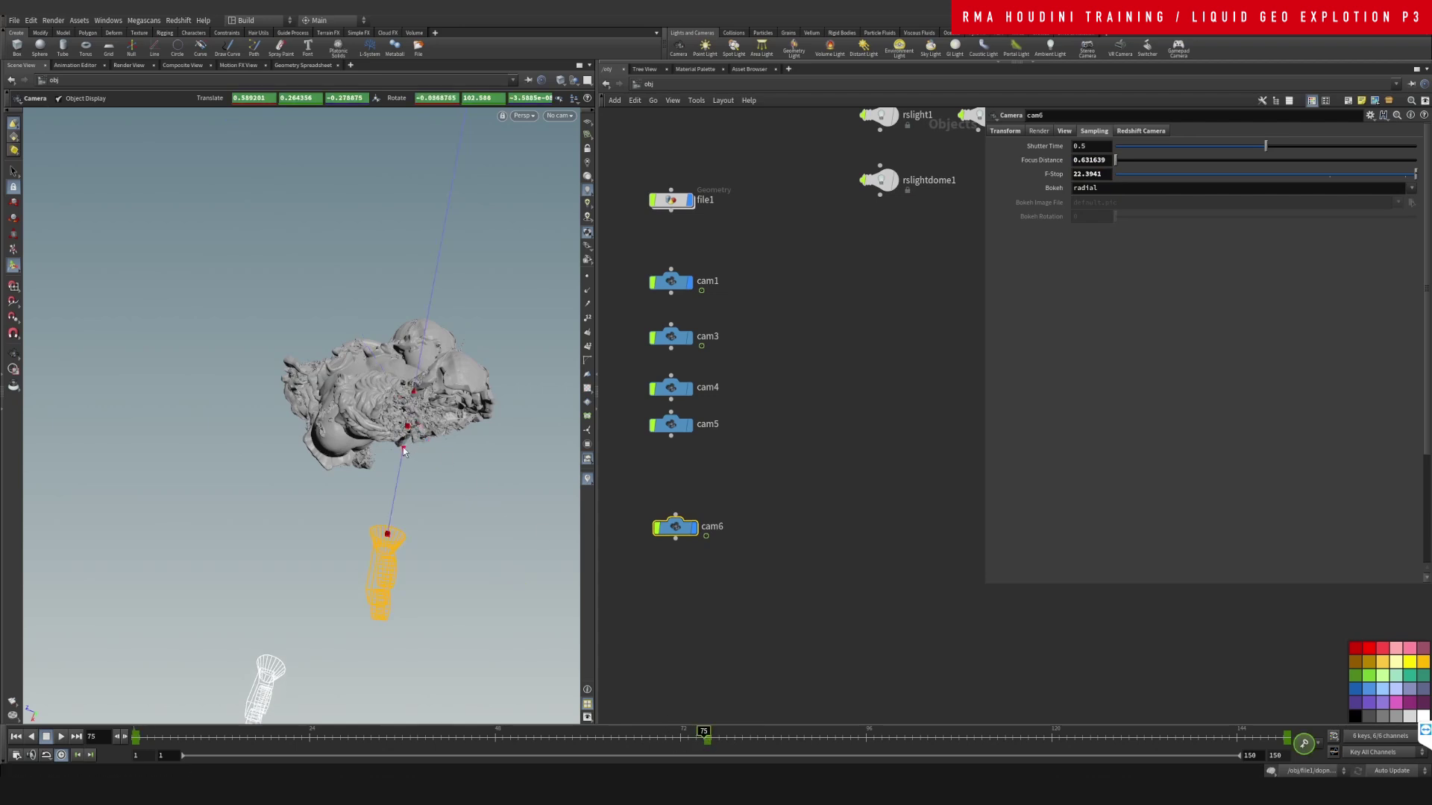
{"action": "left_click_drag", "start_coordinate": [412, 394], "coordinate": [413, 396]}
Check cam6's focus range at frames 150, 75 and 2, and review its Redshift DOF settings
{"action": "left_click", "coordinate": [1275, 738]}
{"action": "left_click", "coordinate": [702, 740]}
{"action": "left_click", "coordinate": [139, 740]}
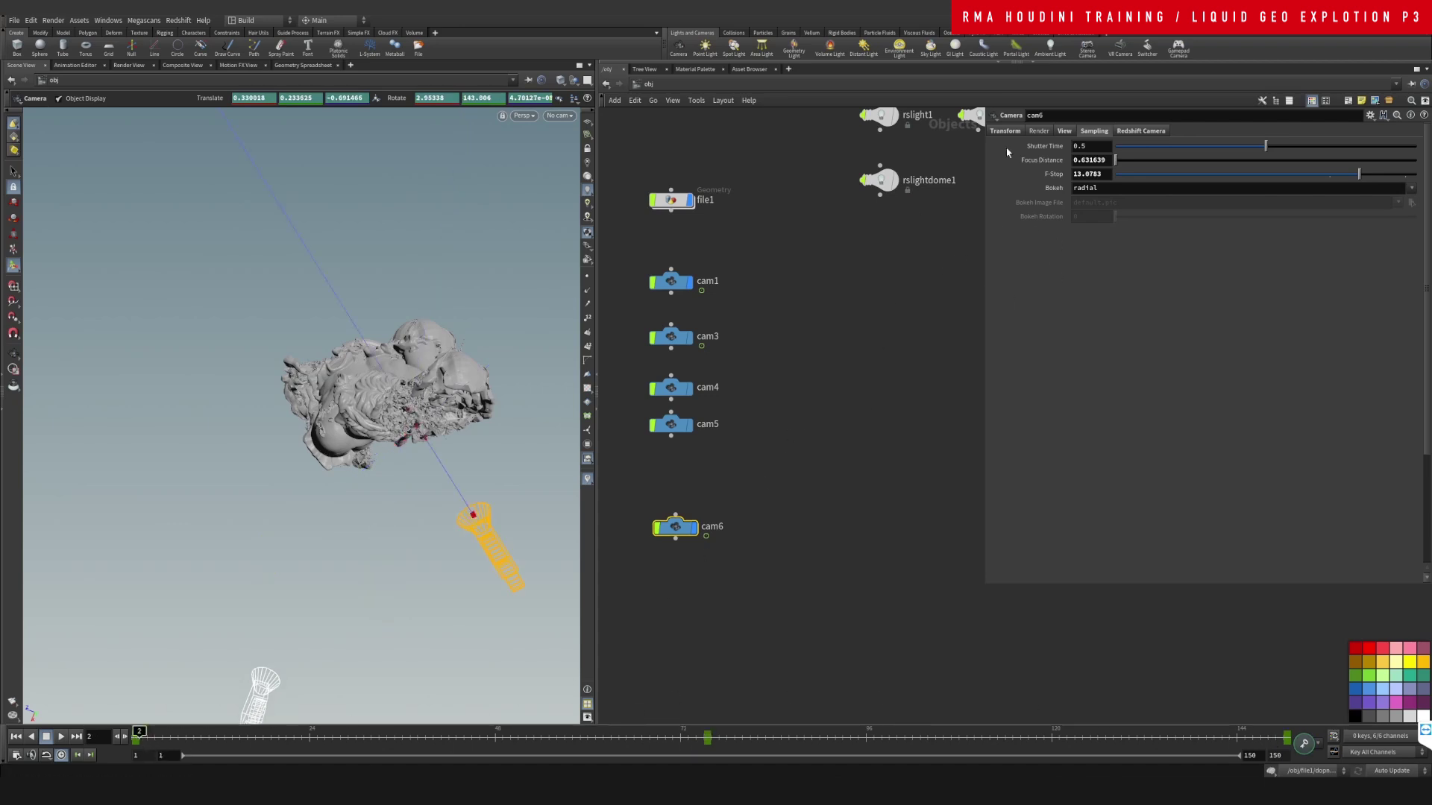
{"action": "left_click", "coordinate": [1141, 131]}
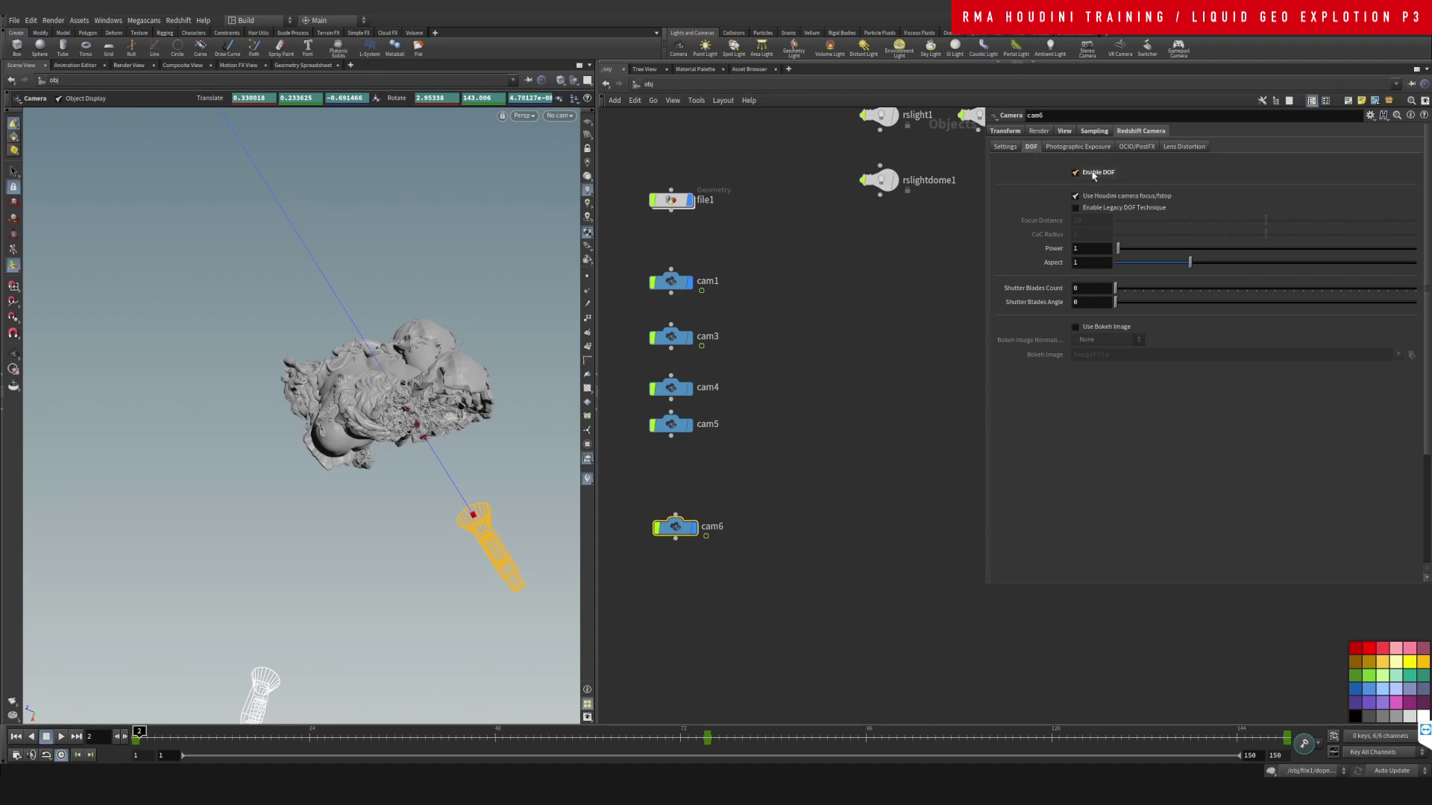
{"action": "left_click", "coordinate": [1005, 131]}
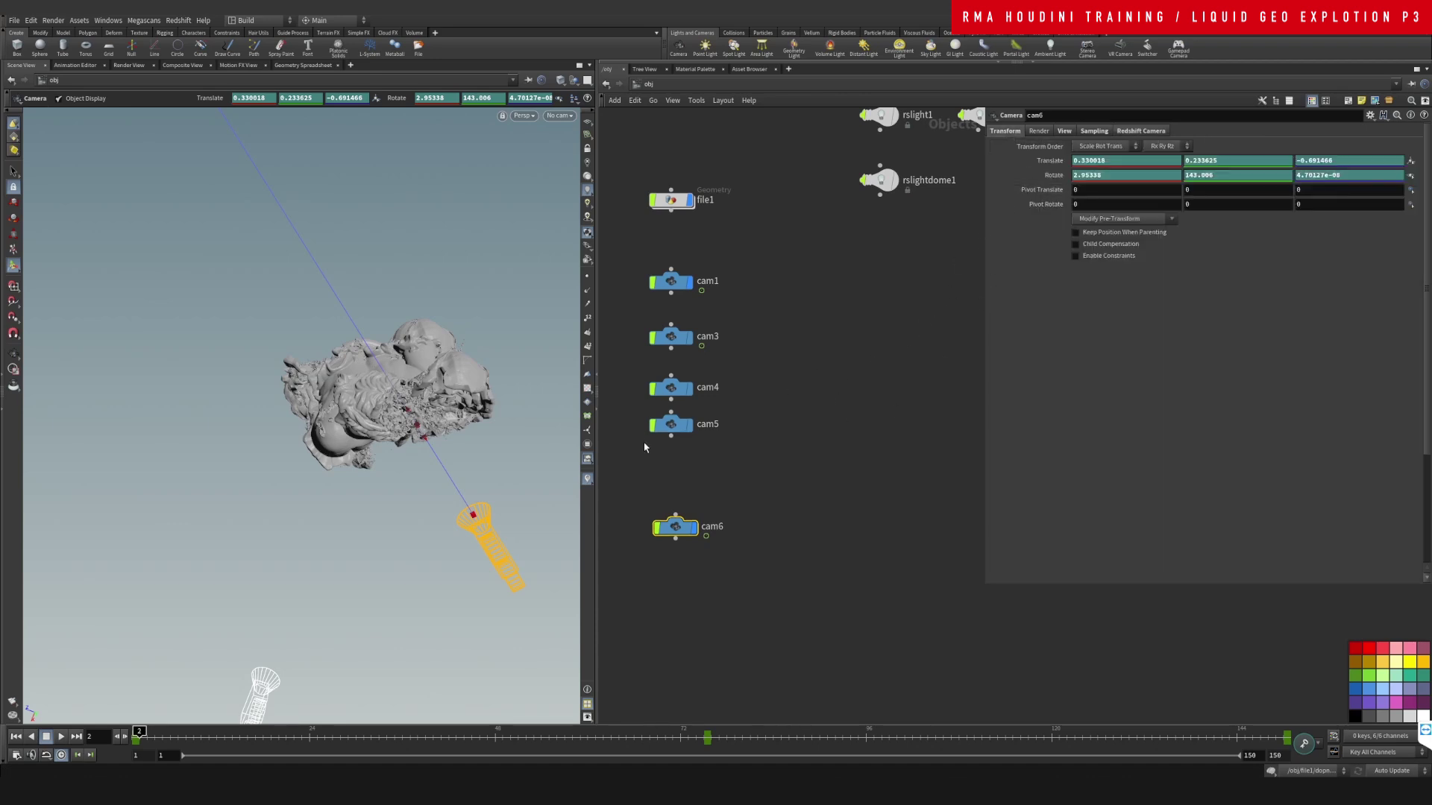
Look through cam1, cam3, cam4, cam5 and cam6 one after another to compare their framings of the statue
{"action": "left_click", "coordinate": [559, 116]}
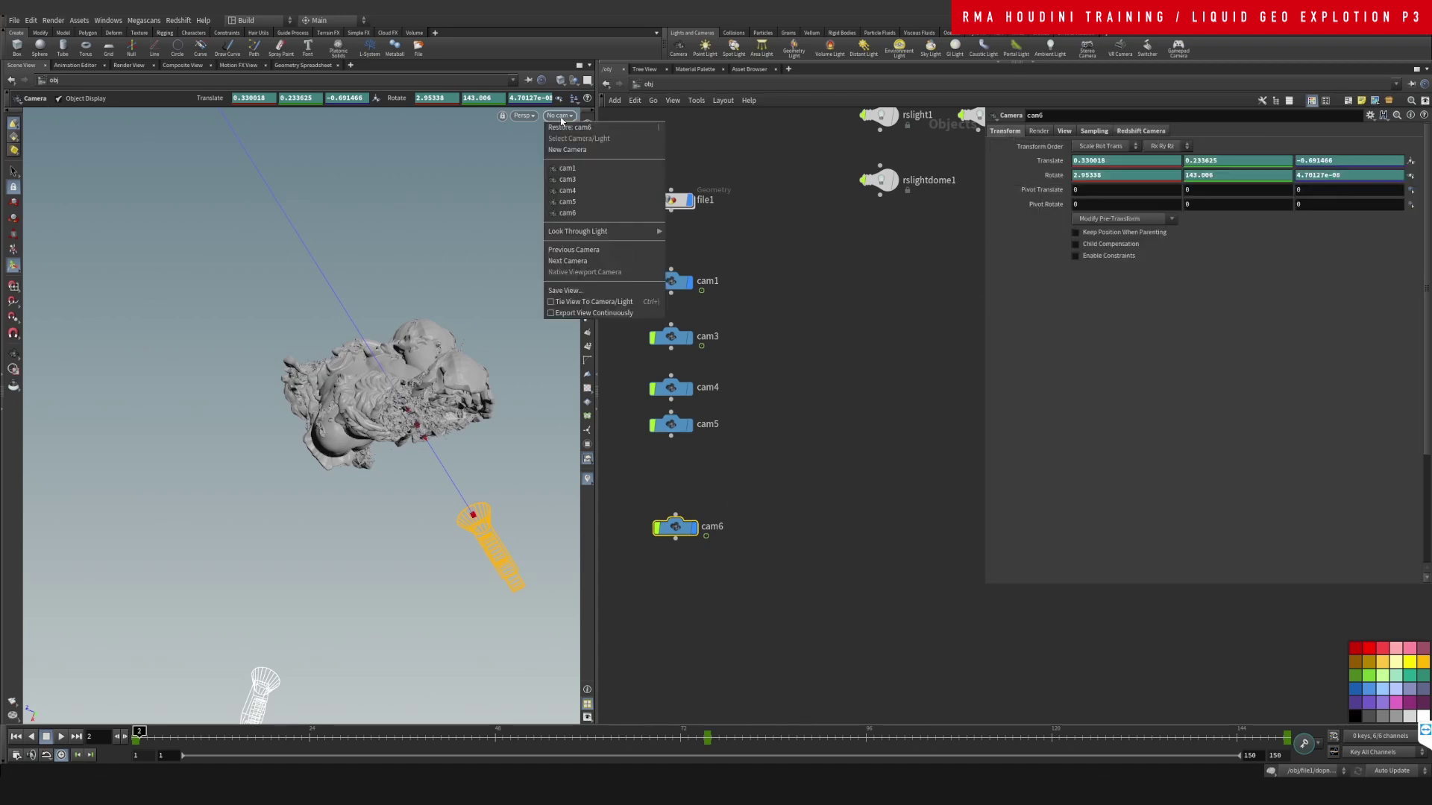
{"action": "left_click", "coordinate": [585, 166]}
{"action": "left_click", "coordinate": [561, 115]}
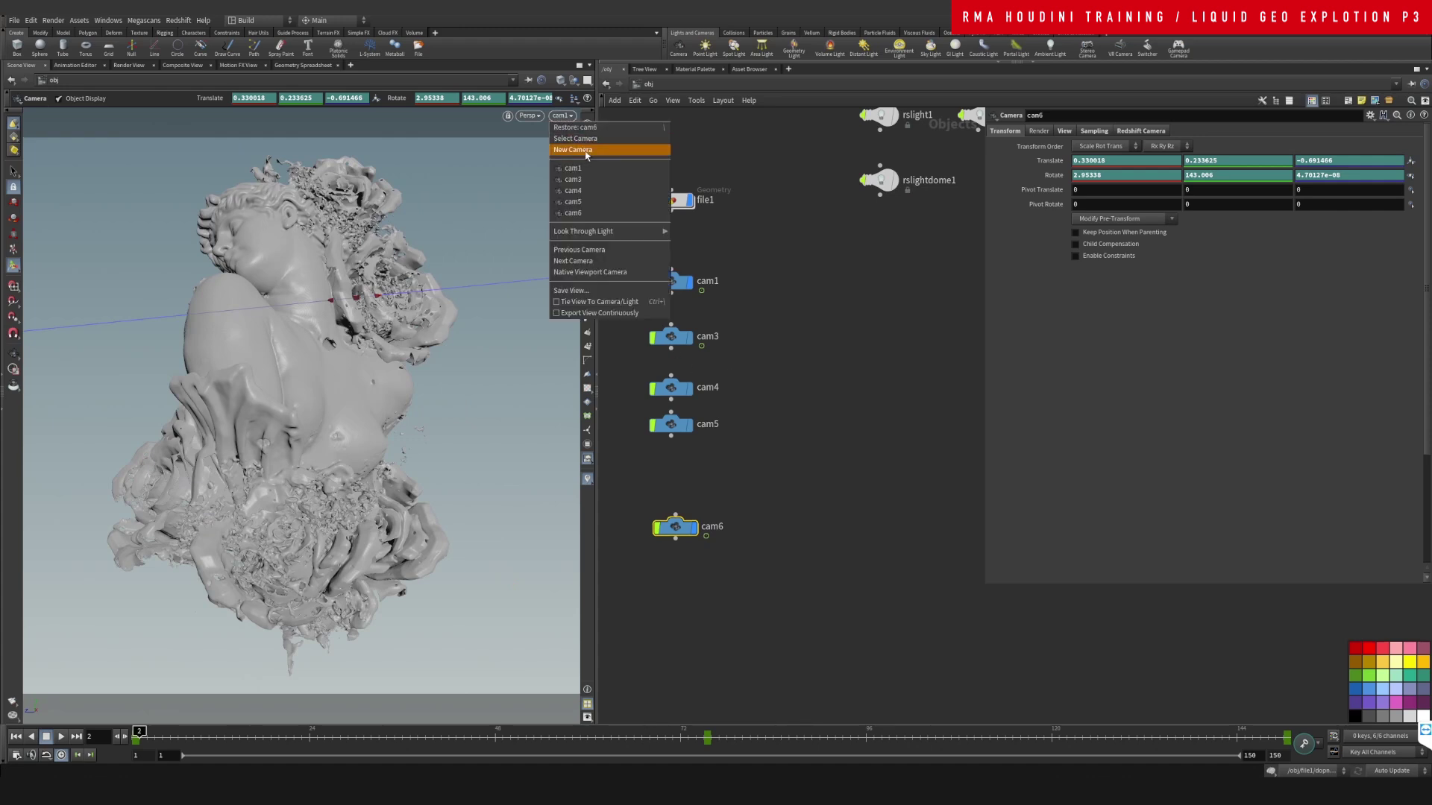
{"action": "left_click", "coordinate": [585, 176]}
{"action": "left_click", "coordinate": [561, 115]}
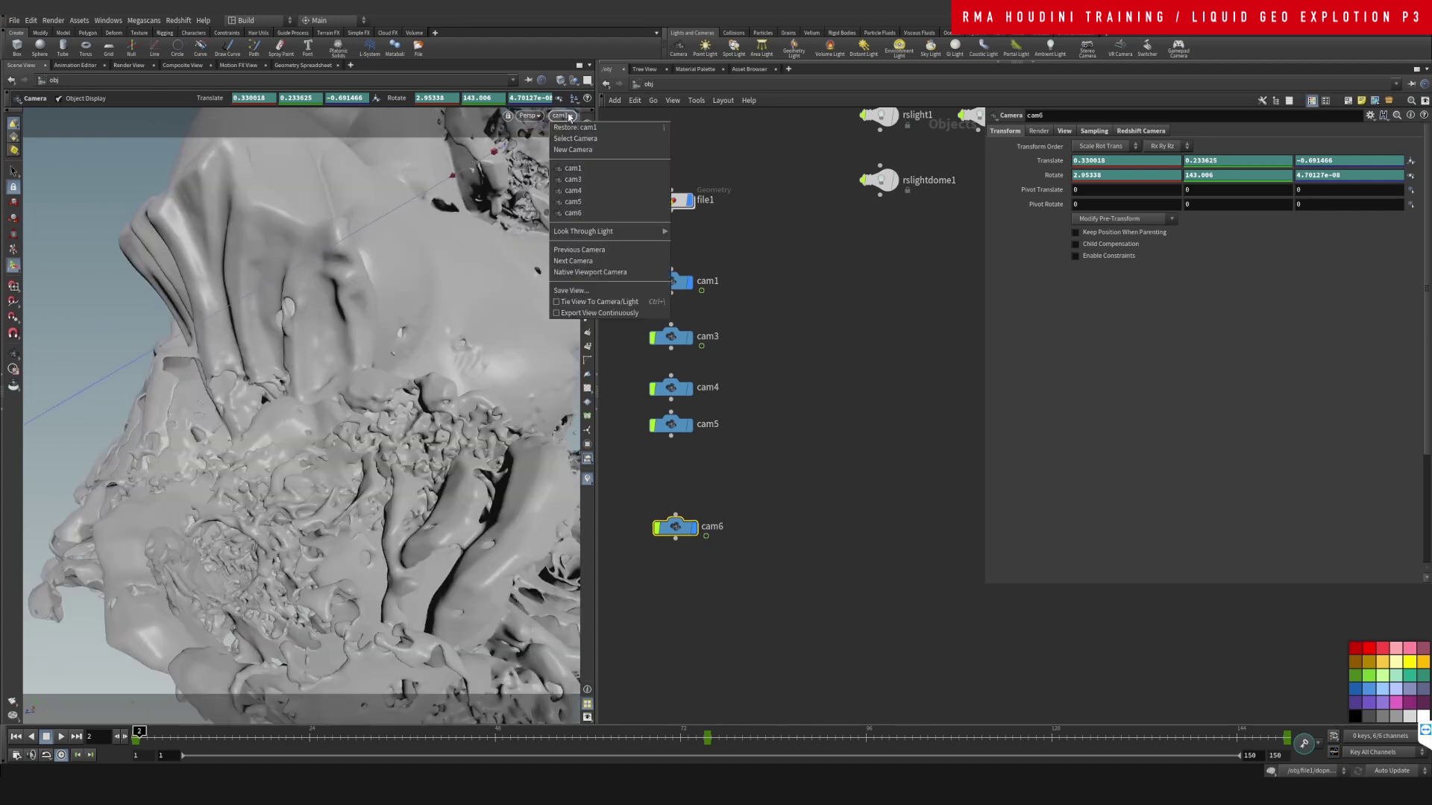
{"action": "left_click", "coordinate": [593, 192]}
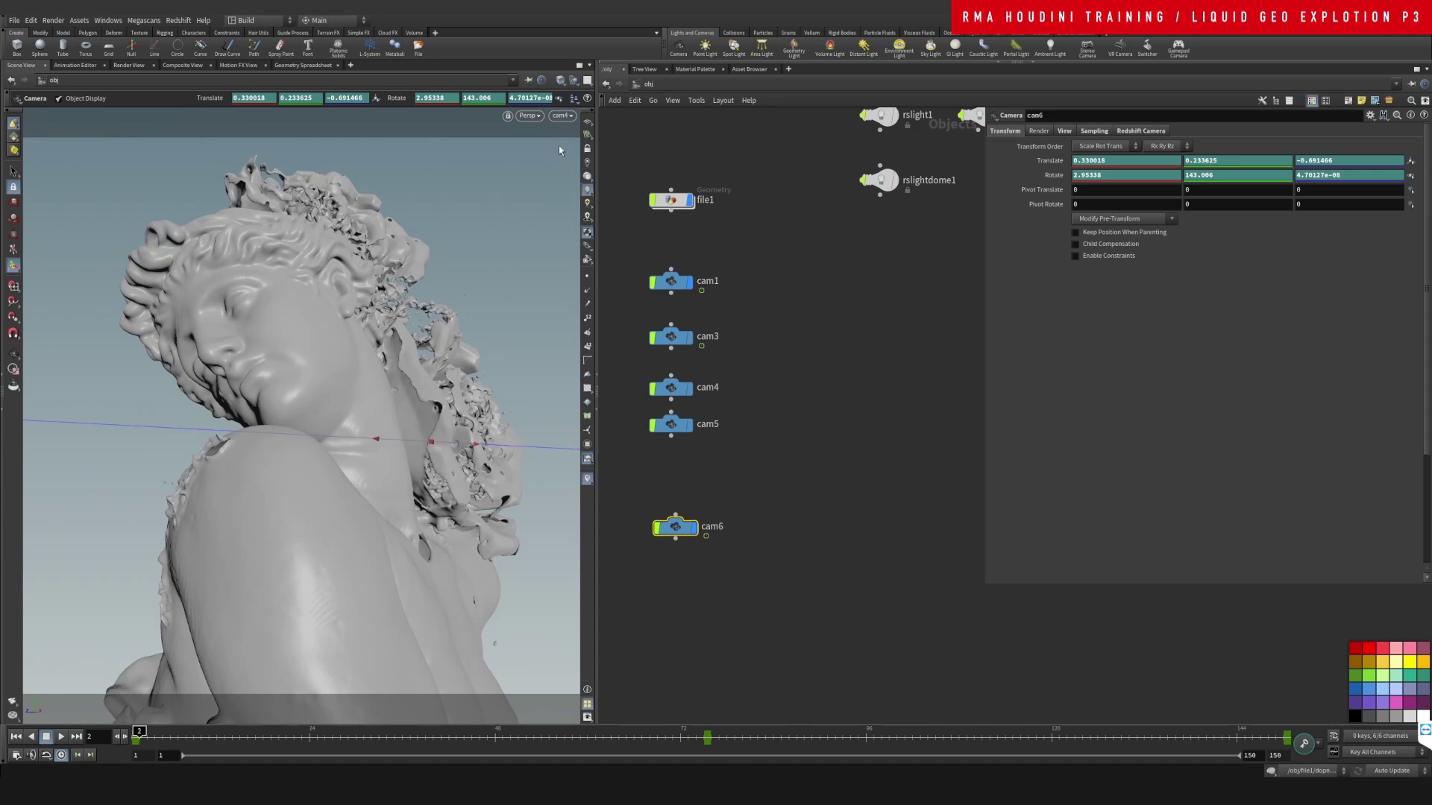
{"action": "left_click", "coordinate": [561, 116]}
{"action": "left_click", "coordinate": [589, 205]}
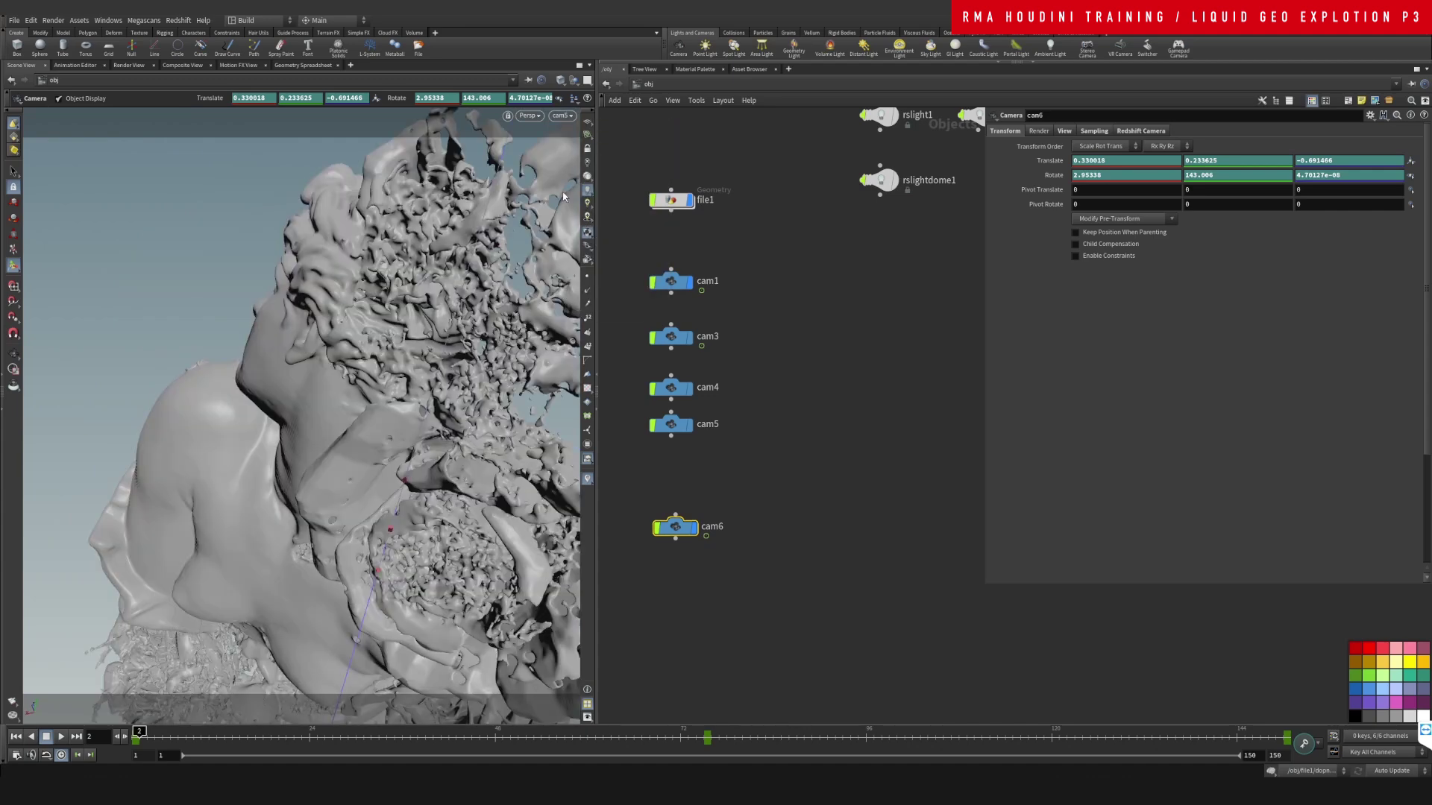
{"action": "left_click", "coordinate": [561, 116]}
{"action": "left_click", "coordinate": [597, 200]}
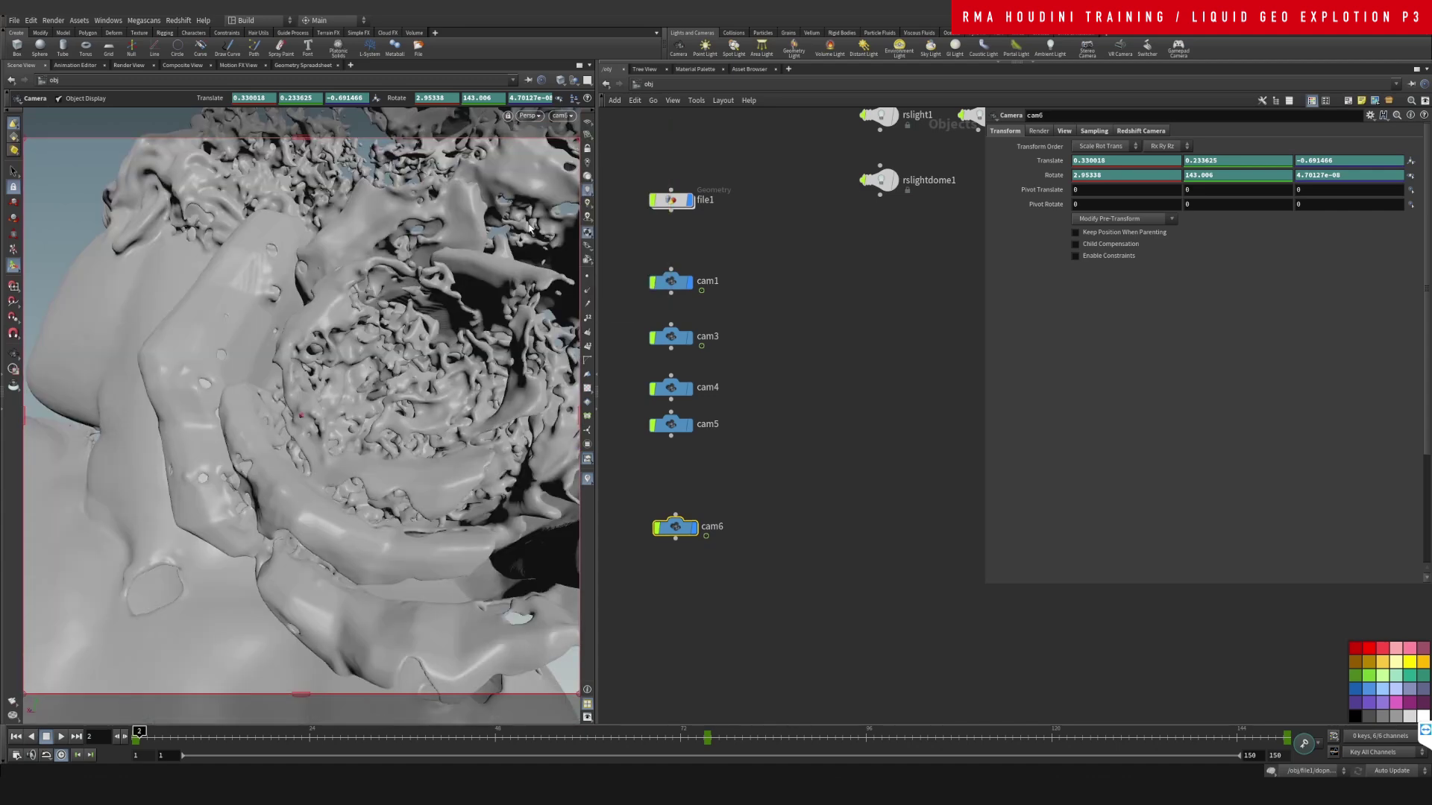
Return the viewport to cam1 and delete the cam6 camera
{"action": "left_click", "coordinate": [561, 115]}
{"action": "left_click", "coordinate": [597, 170]}
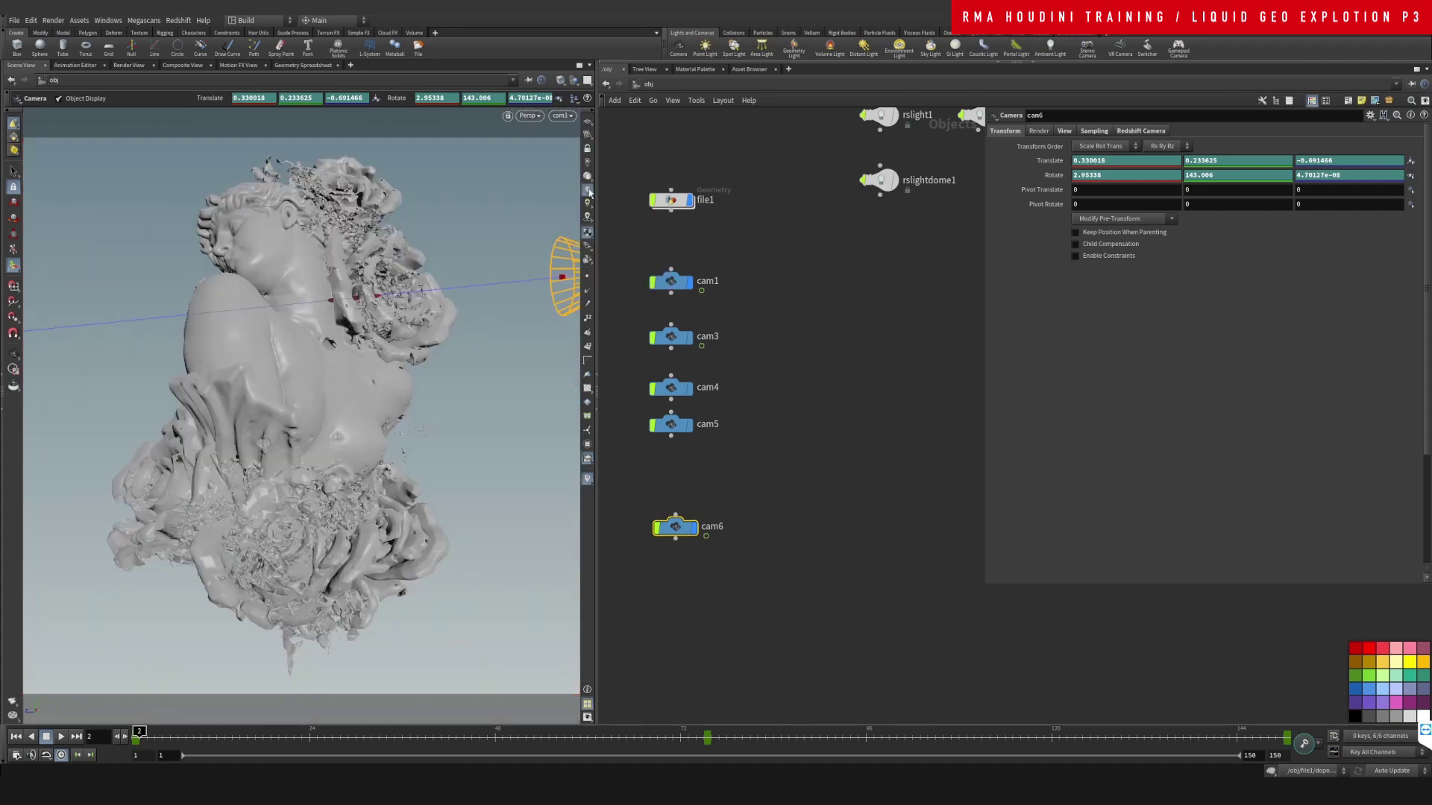
{"action": "key", "text": "Delete"}
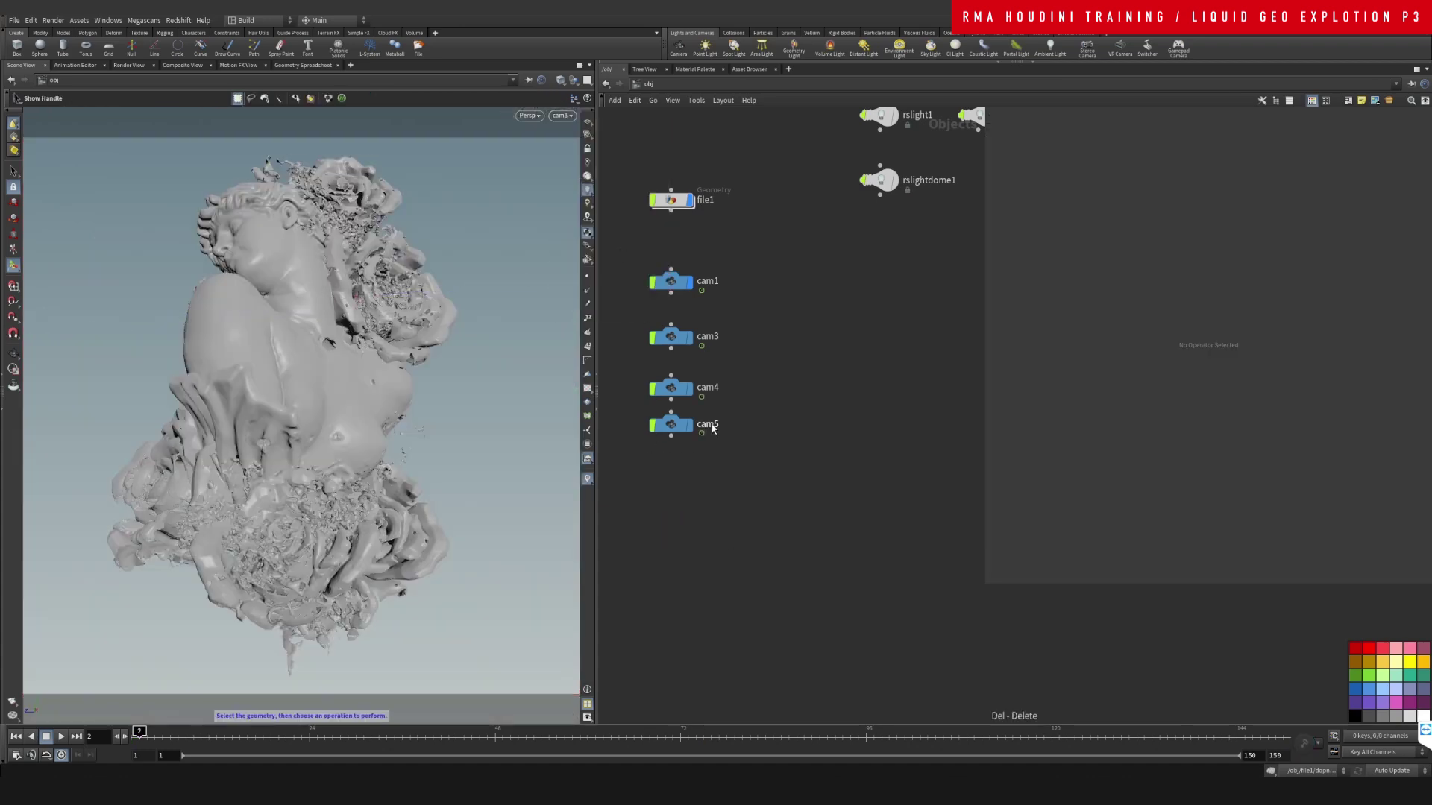
Display rslight1, rslight2 and rslightdome1 in the viewport and examine their placement around the statue from outside the camera
{"action": "key", "text": "h"}
{"action": "left_click_drag", "start_coordinate": [789, 280], "coordinate": [804, 272]}
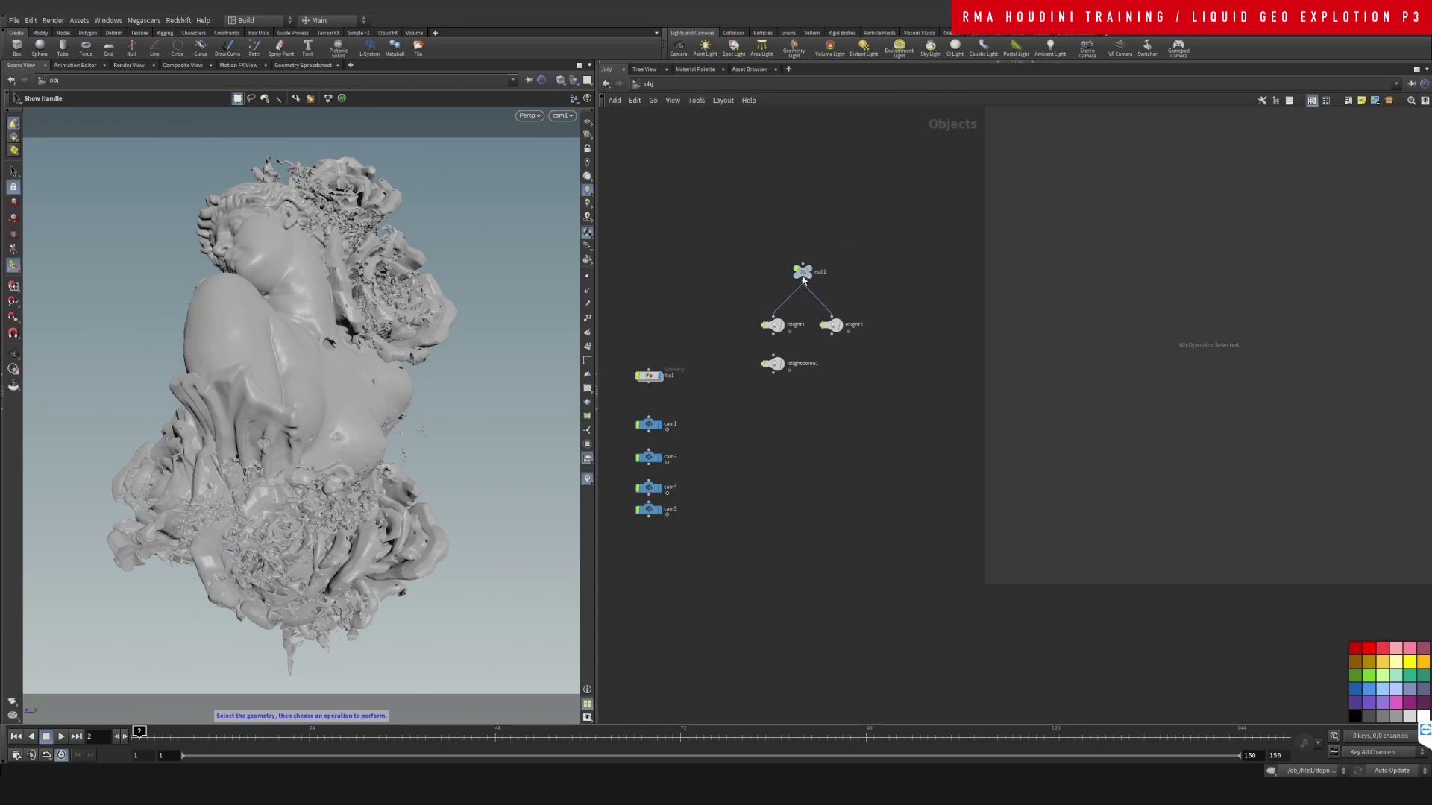
{"action": "left_click_drag", "start_coordinate": [739, 307], "coordinate": [858, 390]}
{"action": "left_click", "coordinate": [842, 326]}
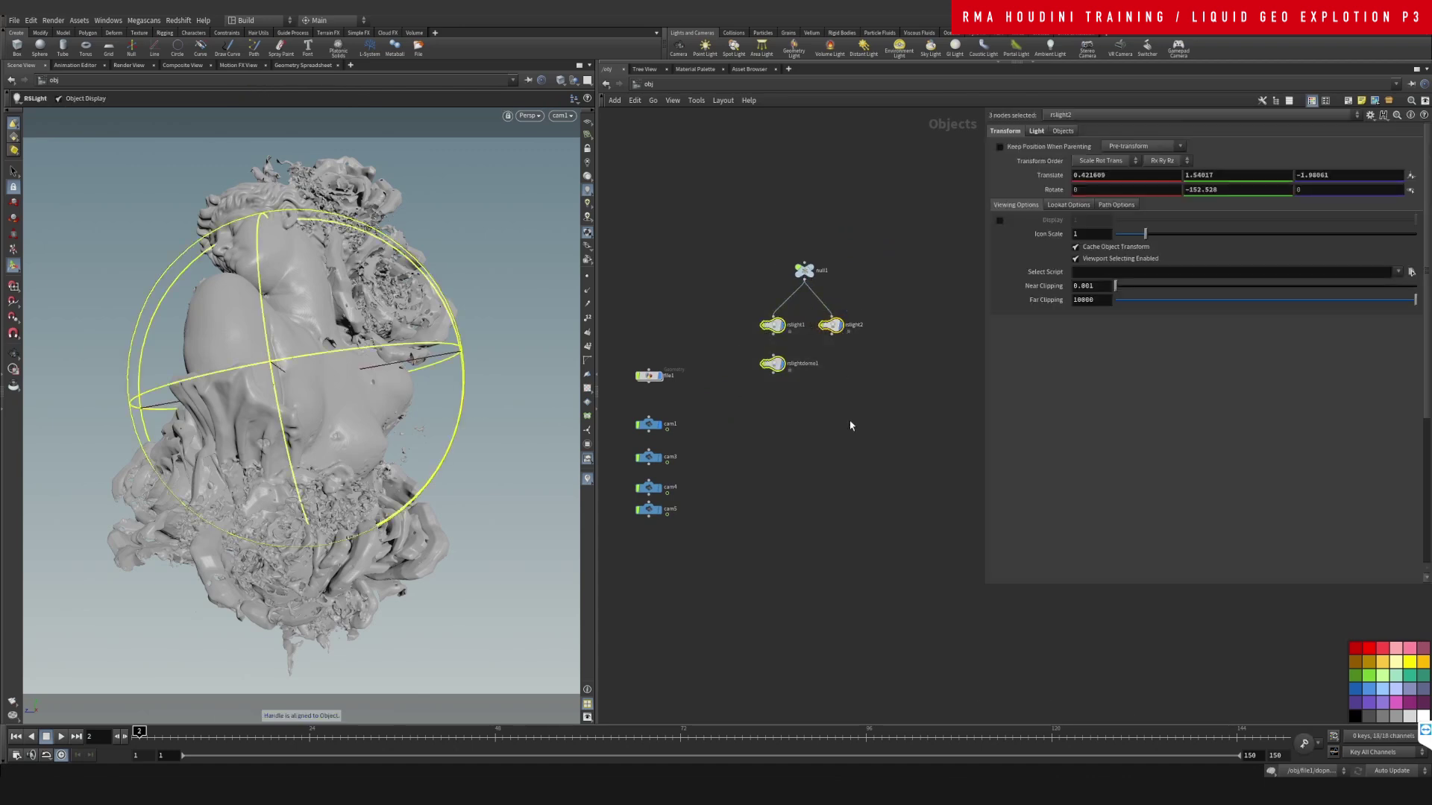
{"action": "left_click", "coordinate": [851, 425]}
{"action": "right_click_drag", "start_coordinate": [414, 316], "coordinate": [128, 612], "text": "alt"}
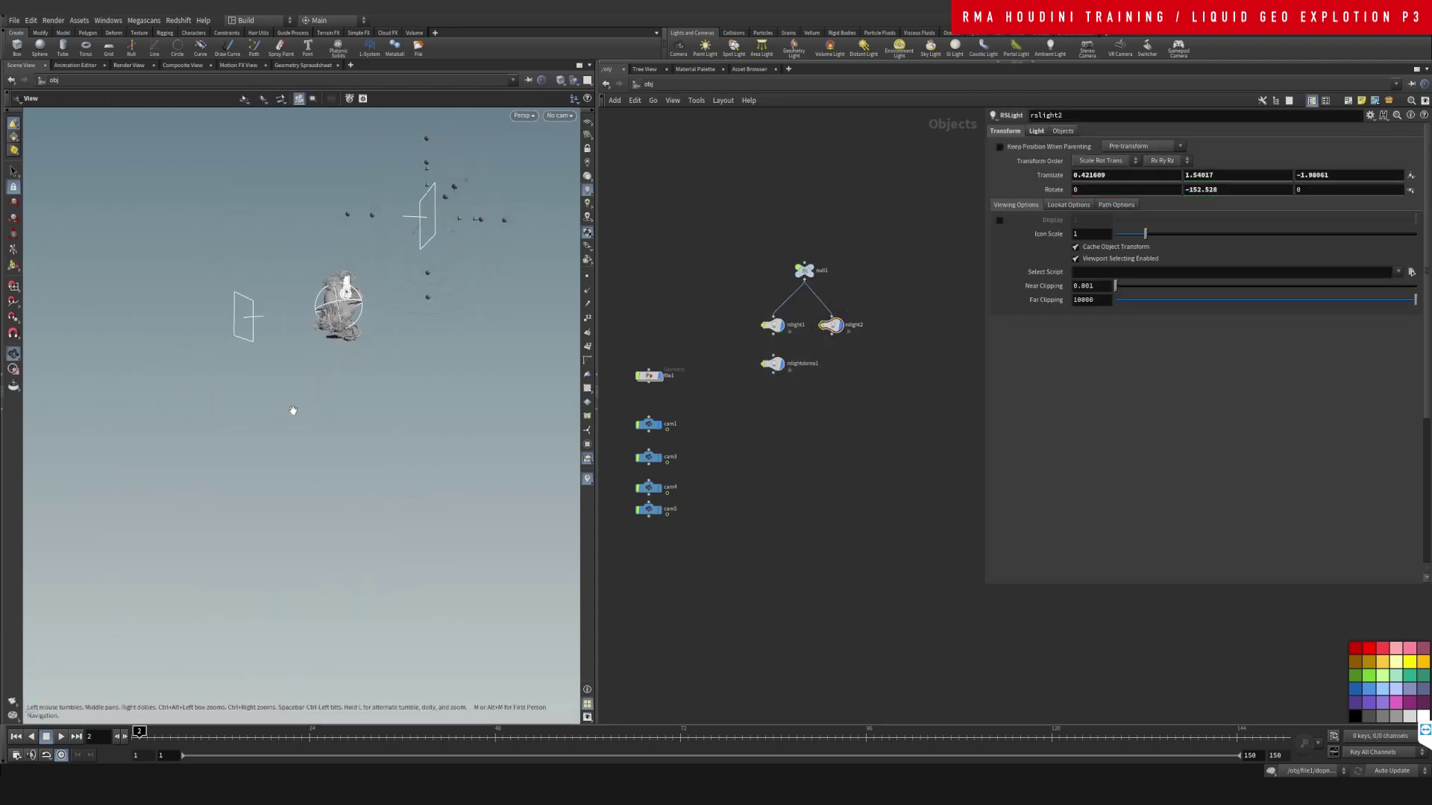
{"action": "left_click_drag", "start_coordinate": [347, 289], "coordinate": [355, 322], "text": "alt"}
{"action": "middle_click_drag", "start_coordinate": [355, 323], "coordinate": [328, 364], "text": "alt"}
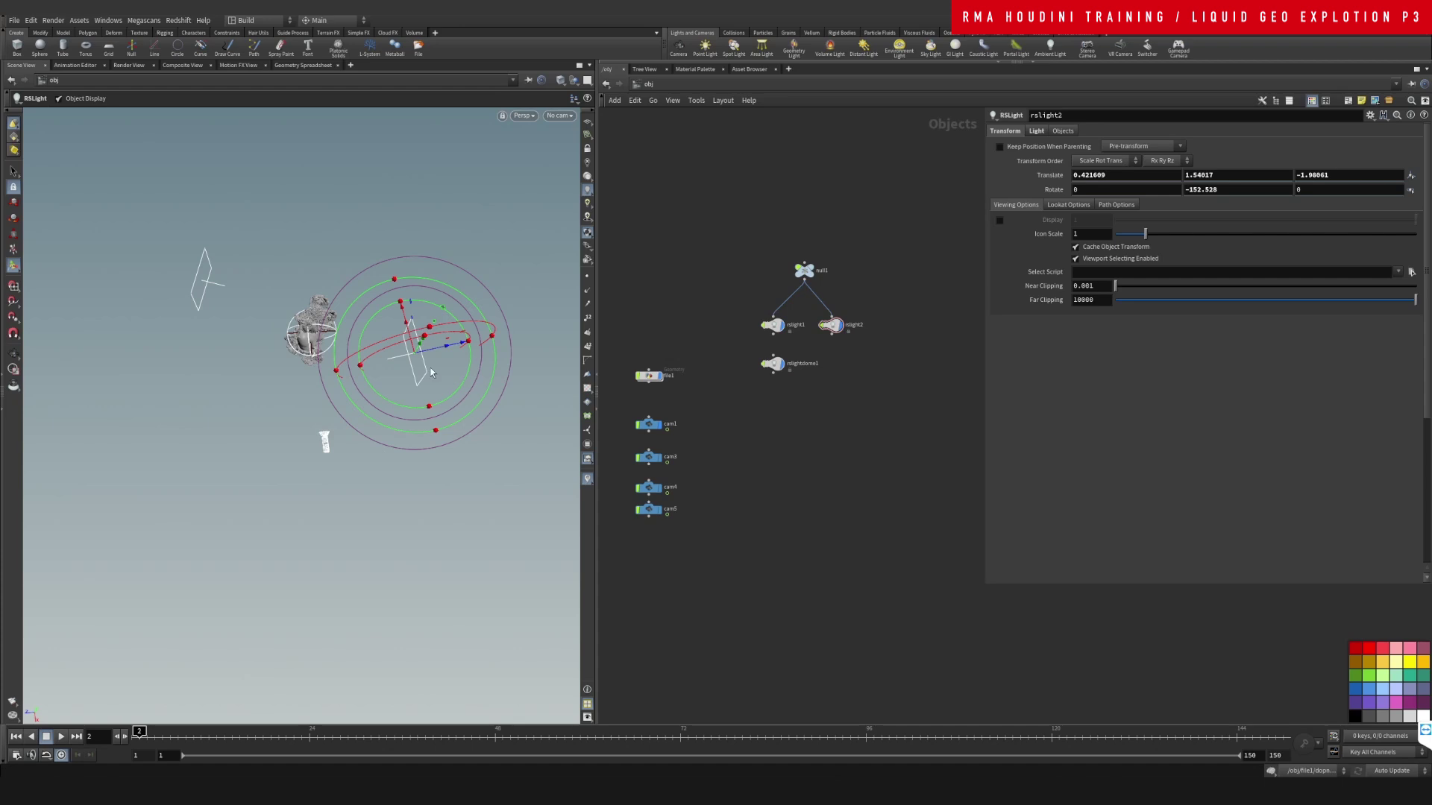
Add a new RSLight object to the scene below the existing lights
{"action": "scroll", "coordinate": [838, 442], "scroll_direction": "up", "scroll_amount": 1}
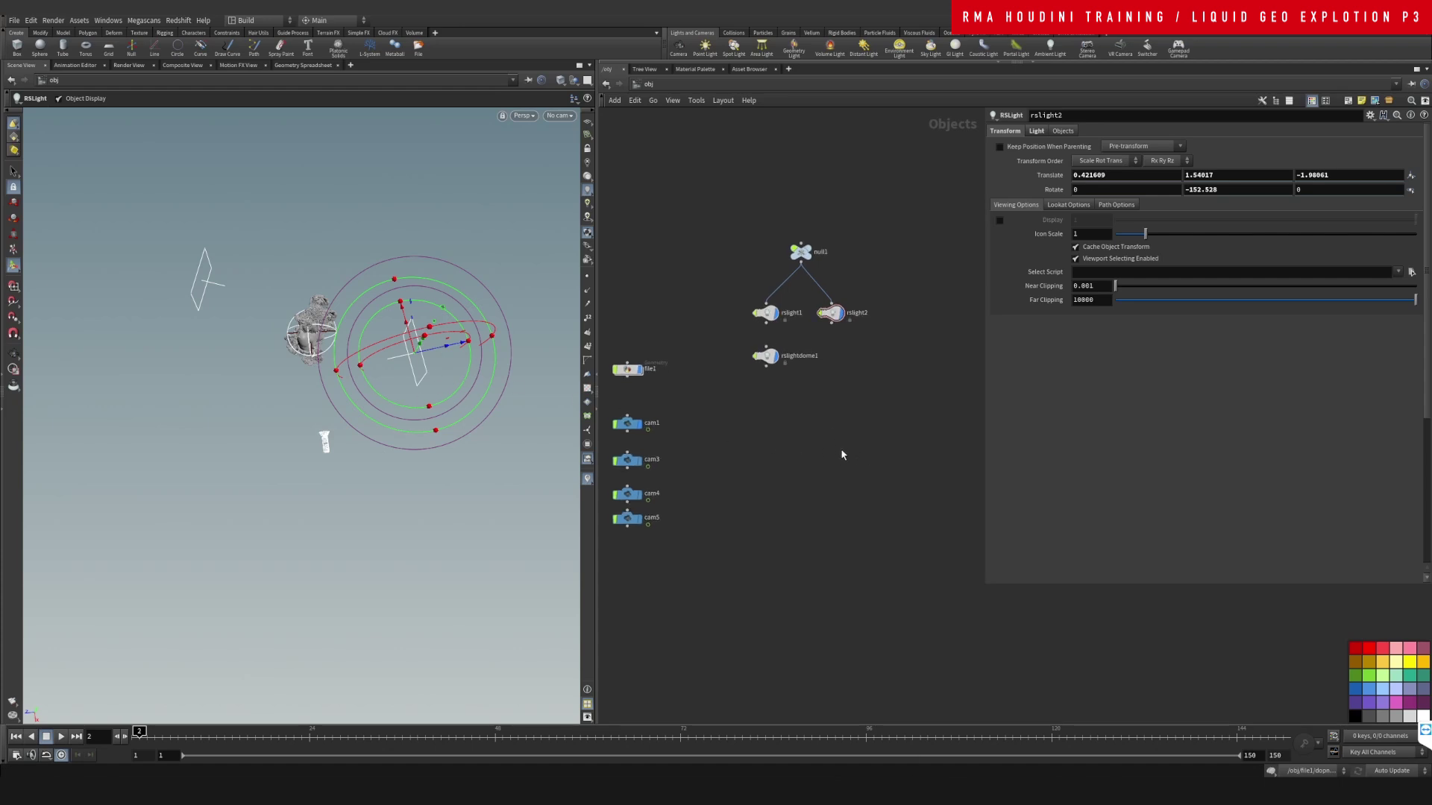
{"action": "key", "text": "Tab"}
{"action": "type", "text": "rslight"}
{"action": "key", "text": "Return"}
{"action": "left_click", "coordinate": [841, 450]}
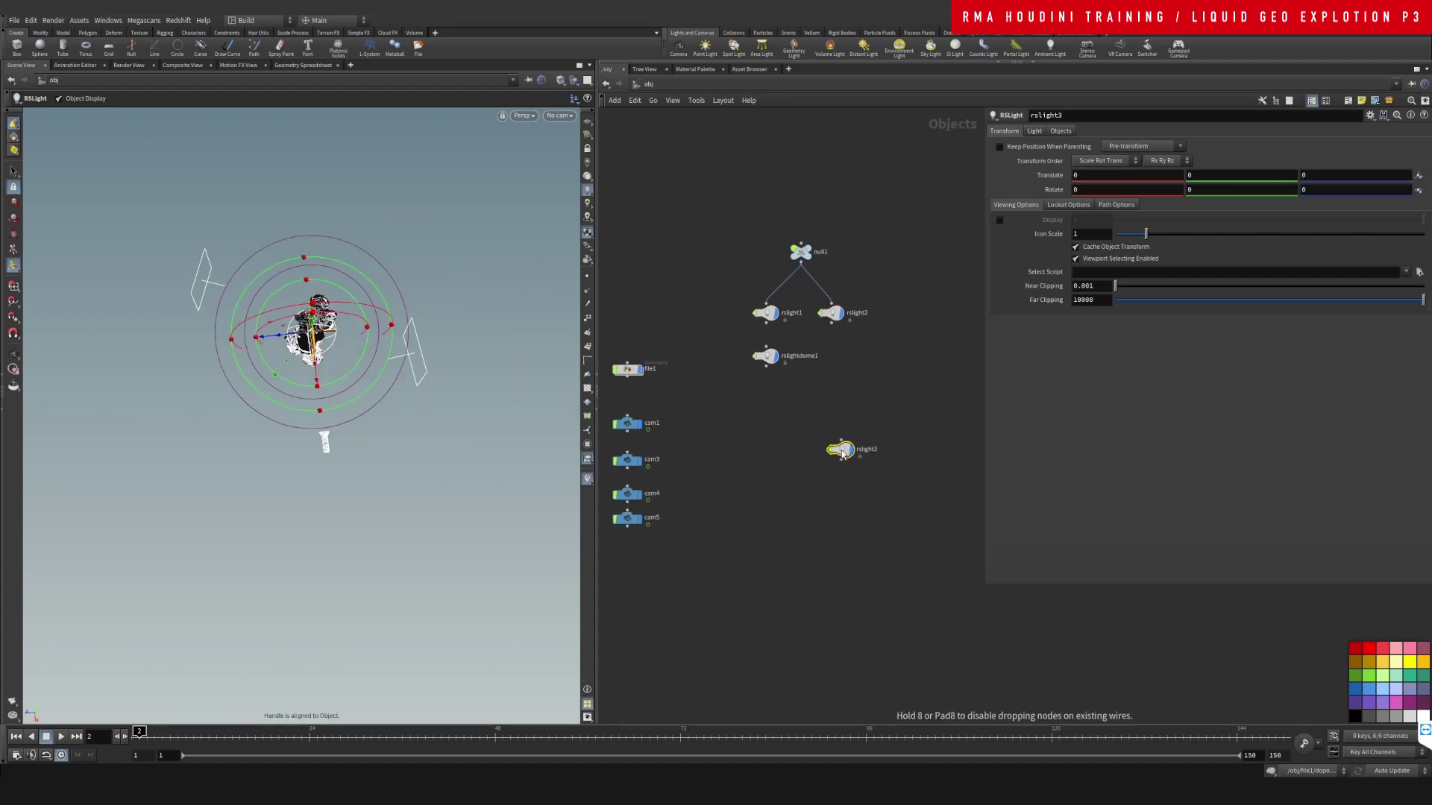
Hide the original lights in the viewport and move rslight3 out from the statue to about 4.3 on Z
{"action": "left_click_drag", "start_coordinate": [718, 291], "coordinate": [887, 513]}
{"action": "left_click", "coordinate": [842, 315]}
{"action": "middle_click_drag", "start_coordinate": [410, 352], "coordinate": [244, 358]}
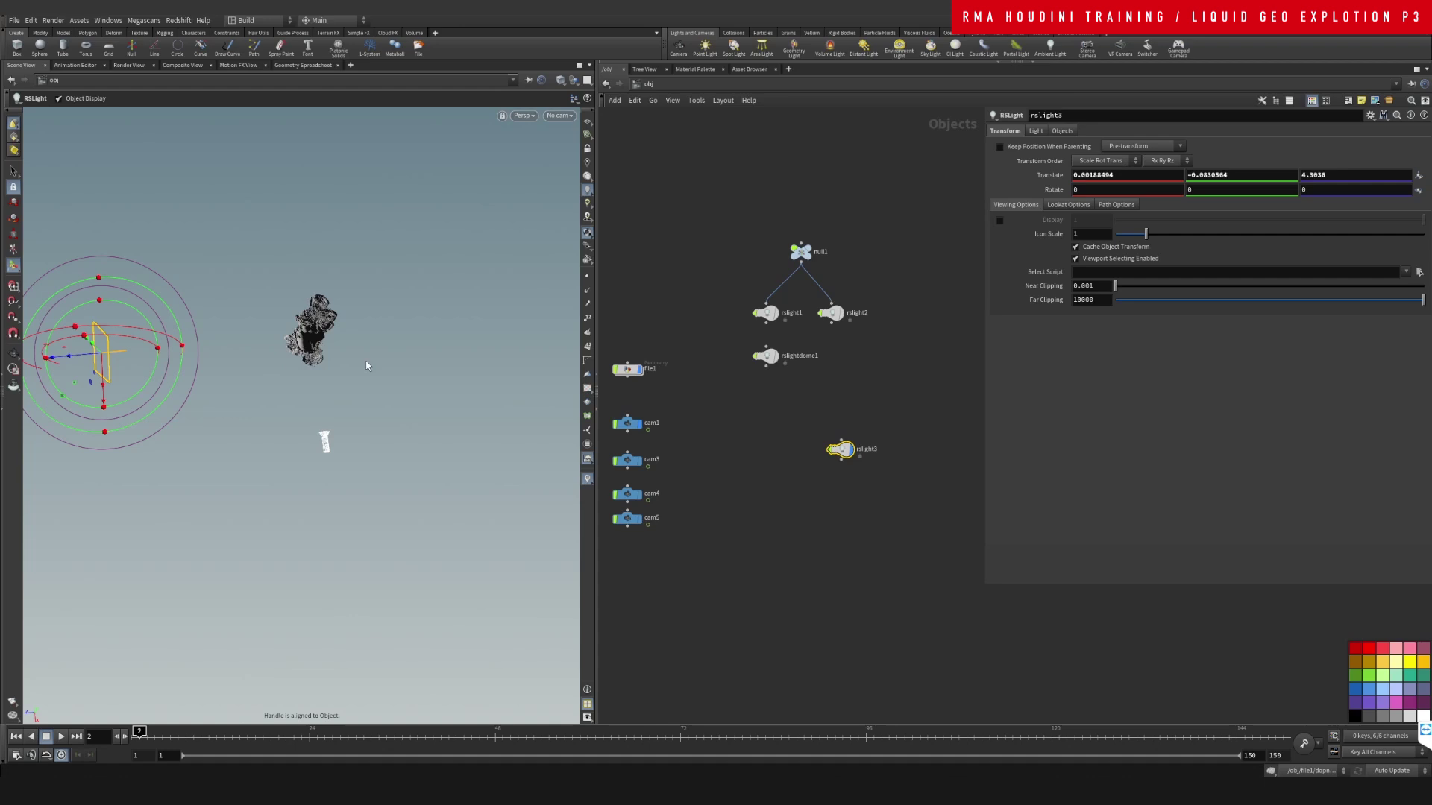
Duplicate rslight3, move the copy to about 2.06, -0.35, -3.2 on the statue's opposite side, and rotate it about 132.9 degrees around Y
{"action": "left_click_drag", "start_coordinate": [849, 450], "coordinate": [914, 449], "text": "alt"}
{"action": "middle_click_drag", "start_coordinate": [288, 422], "coordinate": [557, 493]}
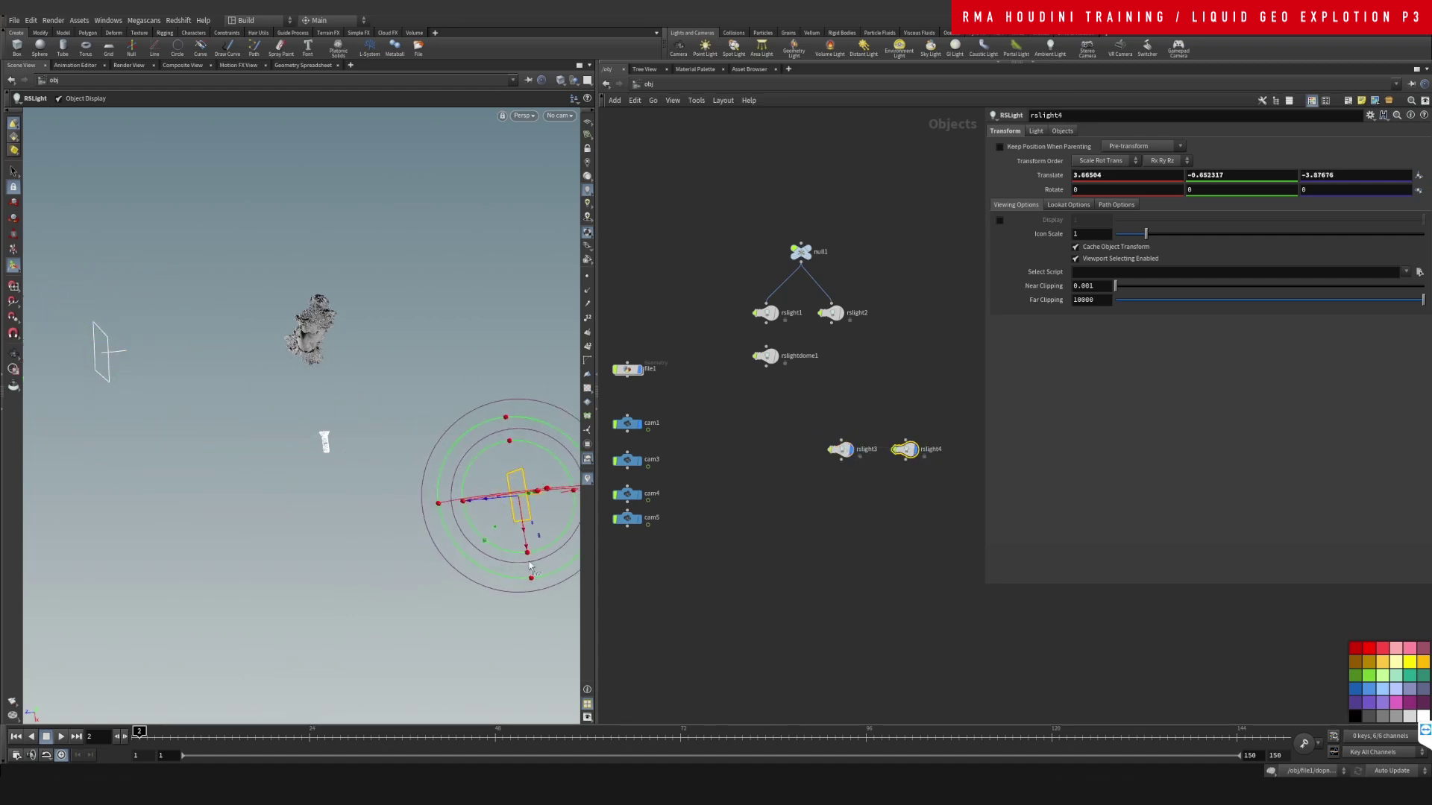
{"action": "left_click_drag", "start_coordinate": [472, 462], "coordinate": [533, 592]}
{"action": "middle_click_drag", "start_coordinate": [510, 405], "coordinate": [468, 328]}
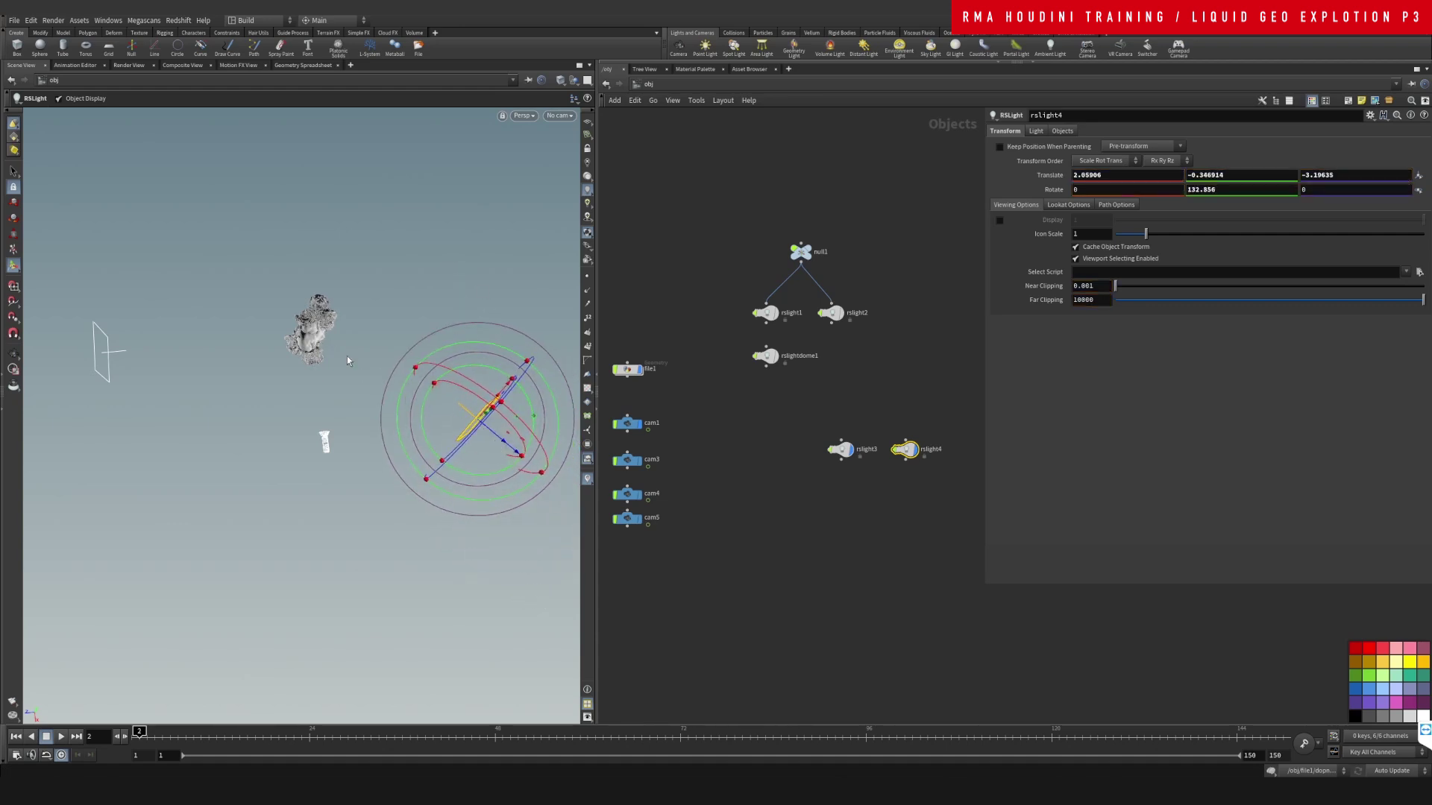
Check rslight1's light settings for reference and set rslight3's Intensity to 20
{"action": "left_click", "coordinate": [766, 313]}
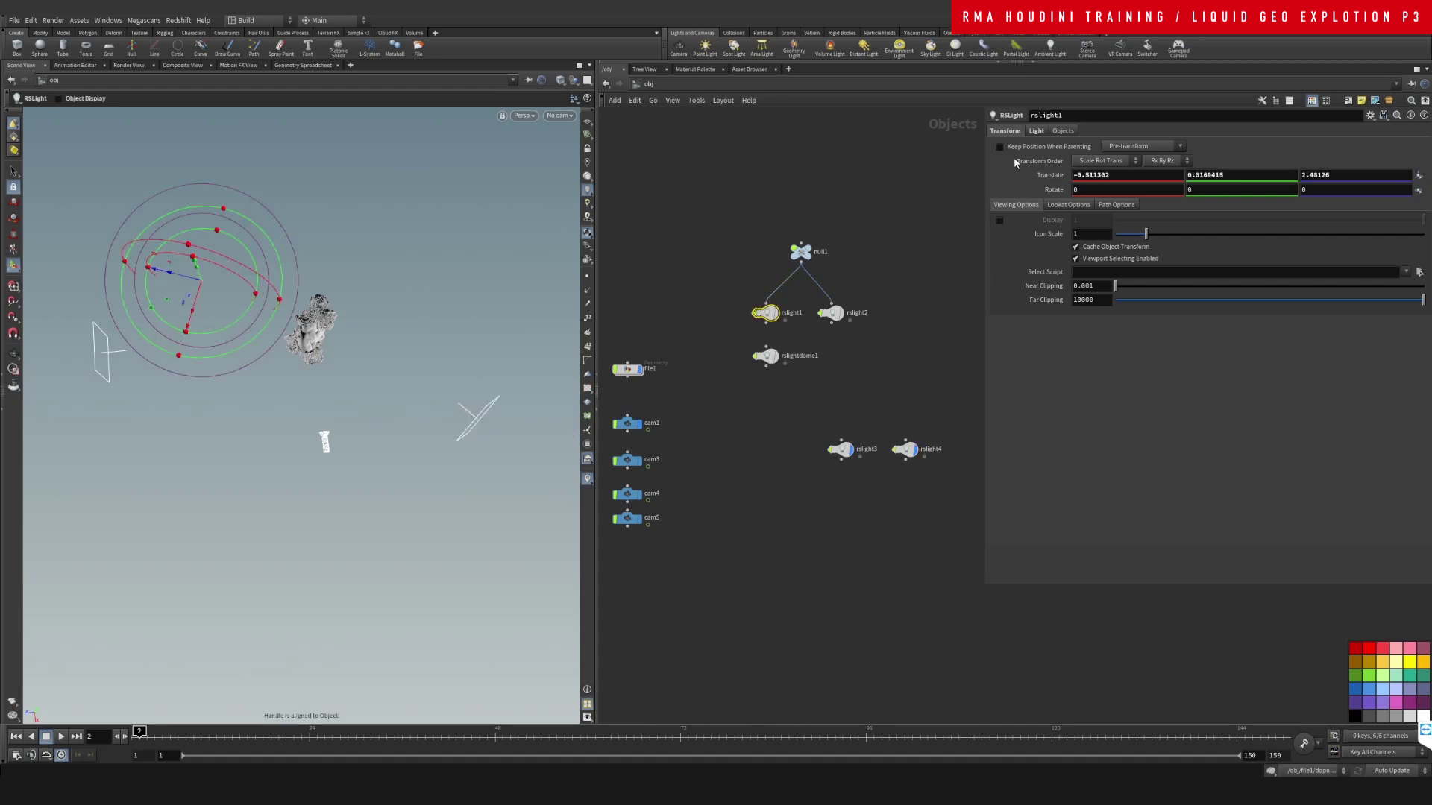
{"action": "left_click", "coordinate": [1036, 131]}
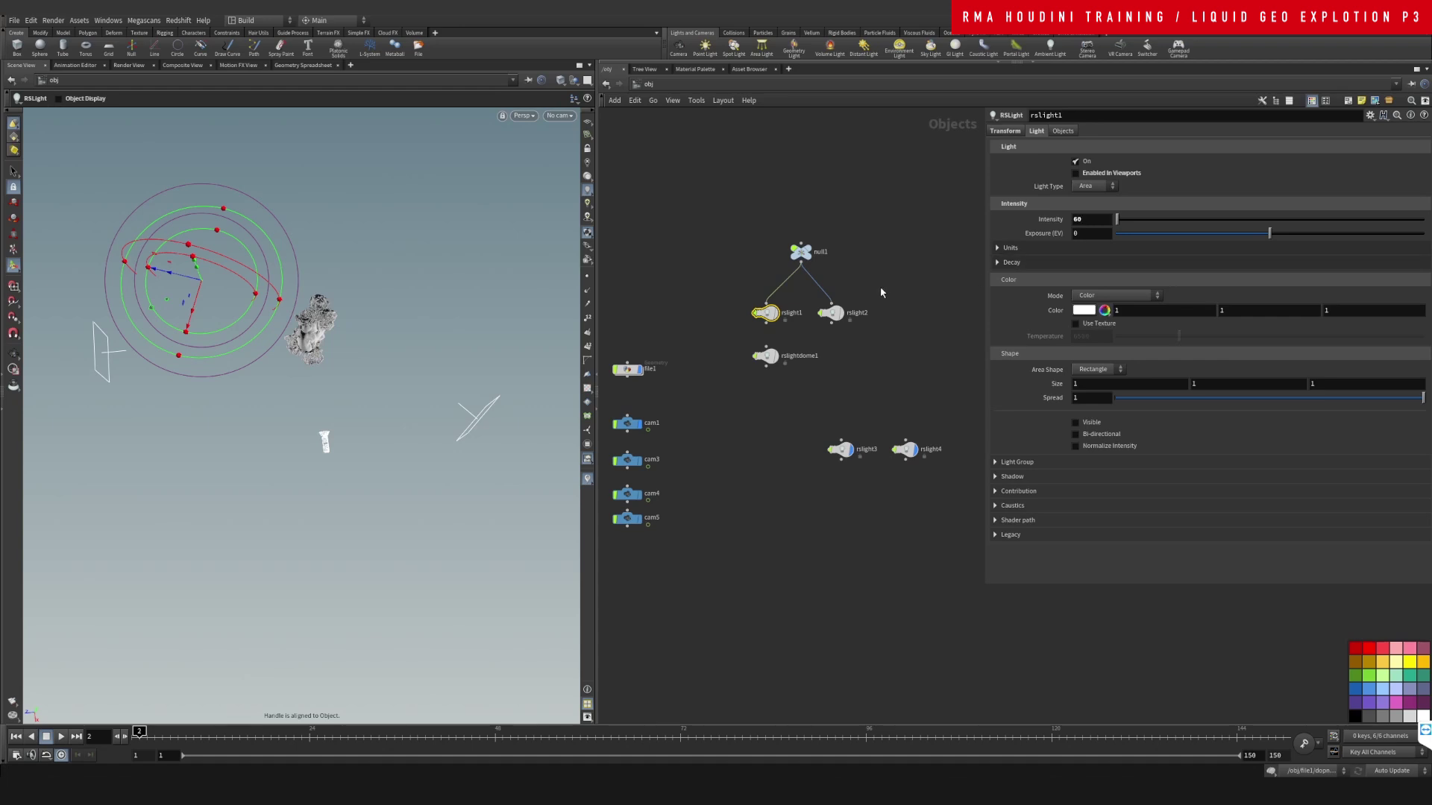
{"action": "left_click", "coordinate": [840, 449]}
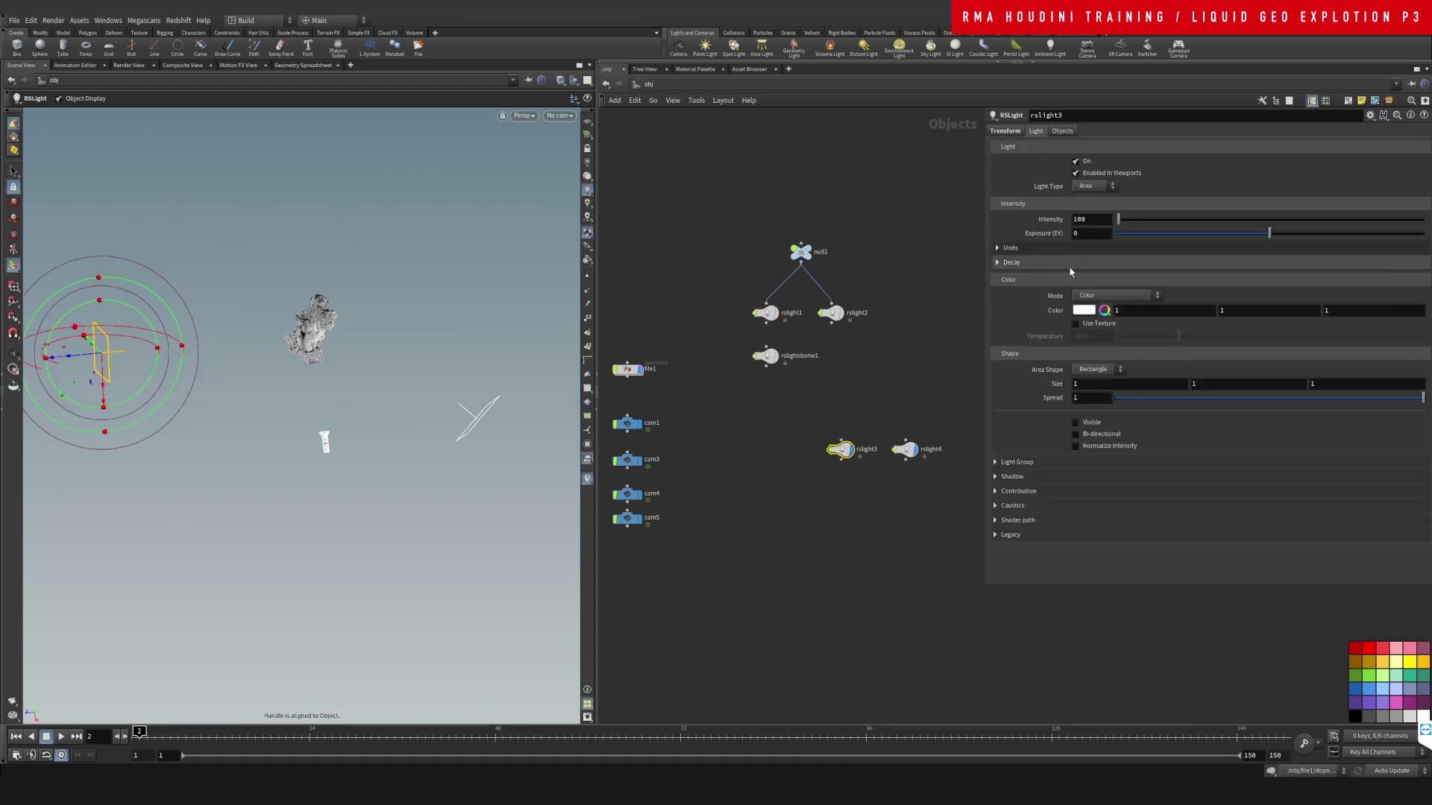
{"action": "double_click", "coordinate": [1077, 220]}
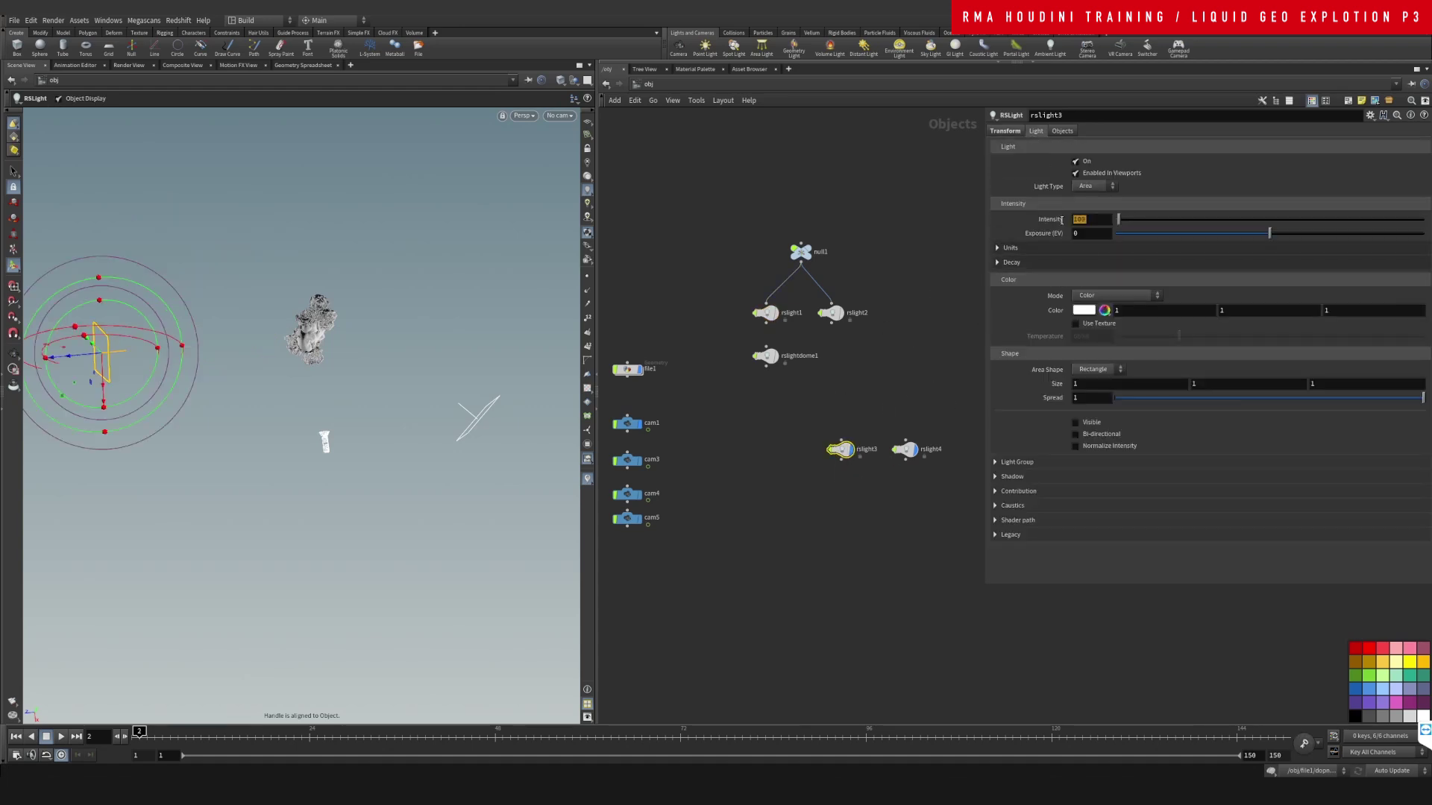
{"action": "type", "text": "20"}
{"action": "key", "text": "Return"}
Set rslight4's Intensity to 50
{"action": "left_click", "coordinate": [905, 449]}
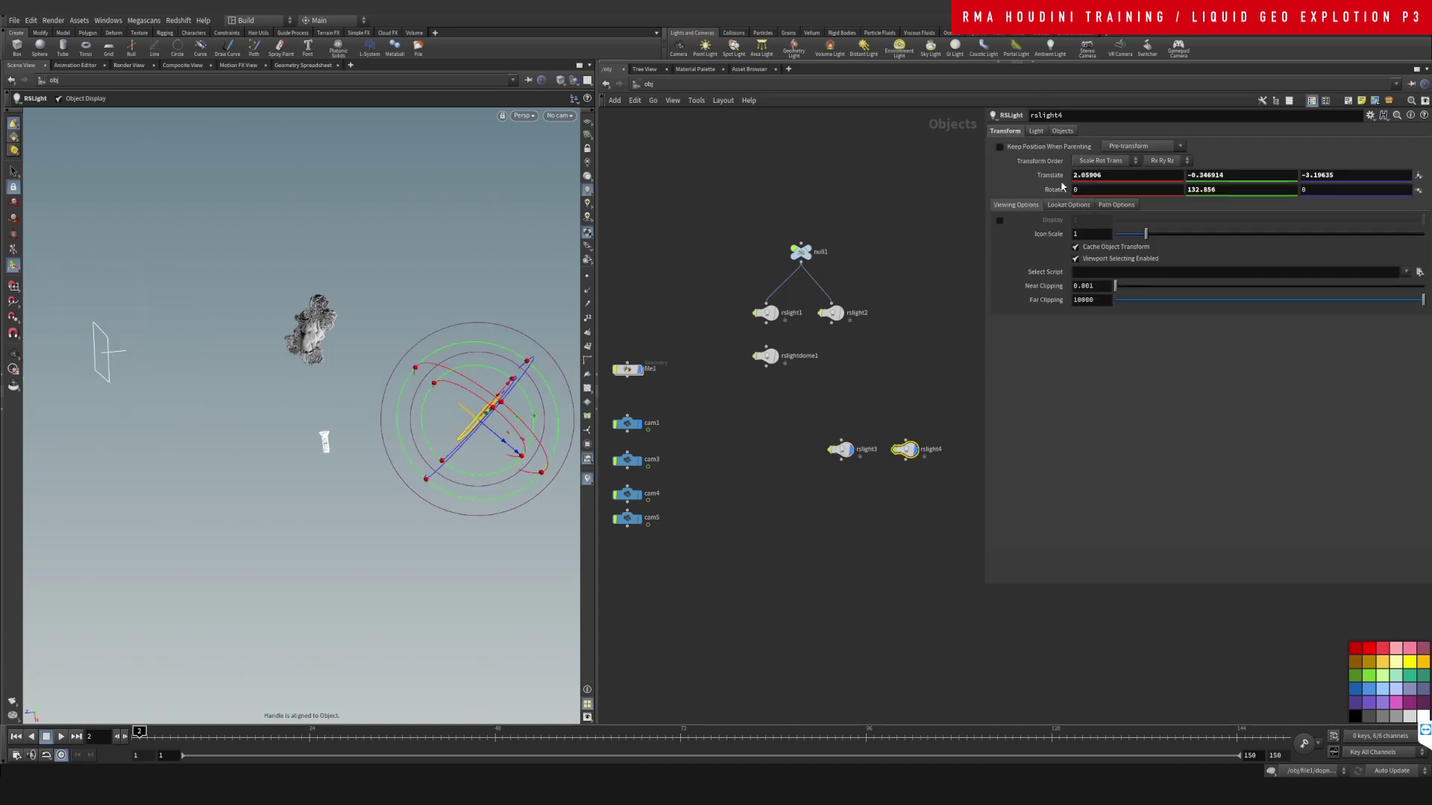
{"action": "left_click_drag", "start_coordinate": [1090, 220], "coordinate": [1067, 221]}
{"action": "type", "text": "500"}
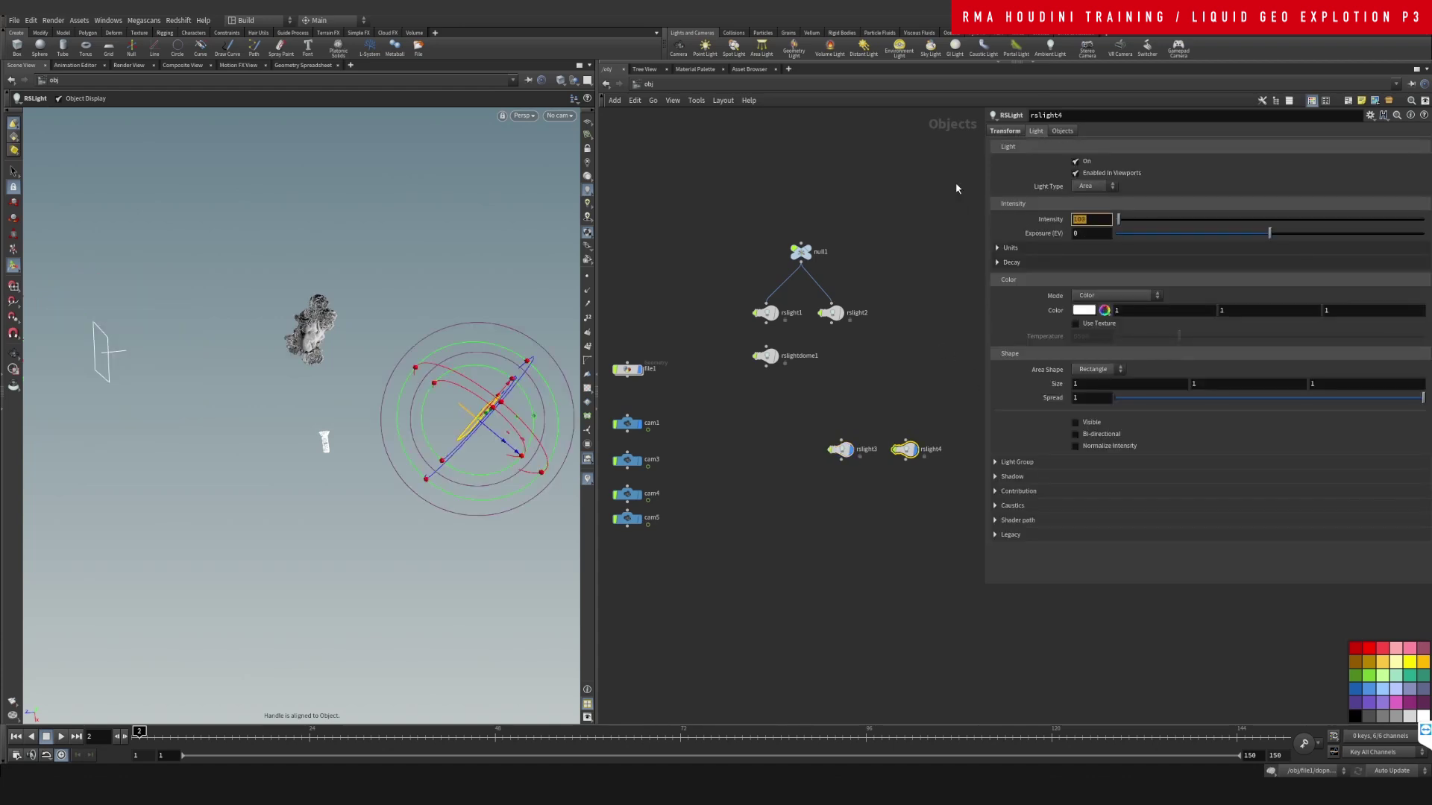
{"action": "key", "text": "Return"}
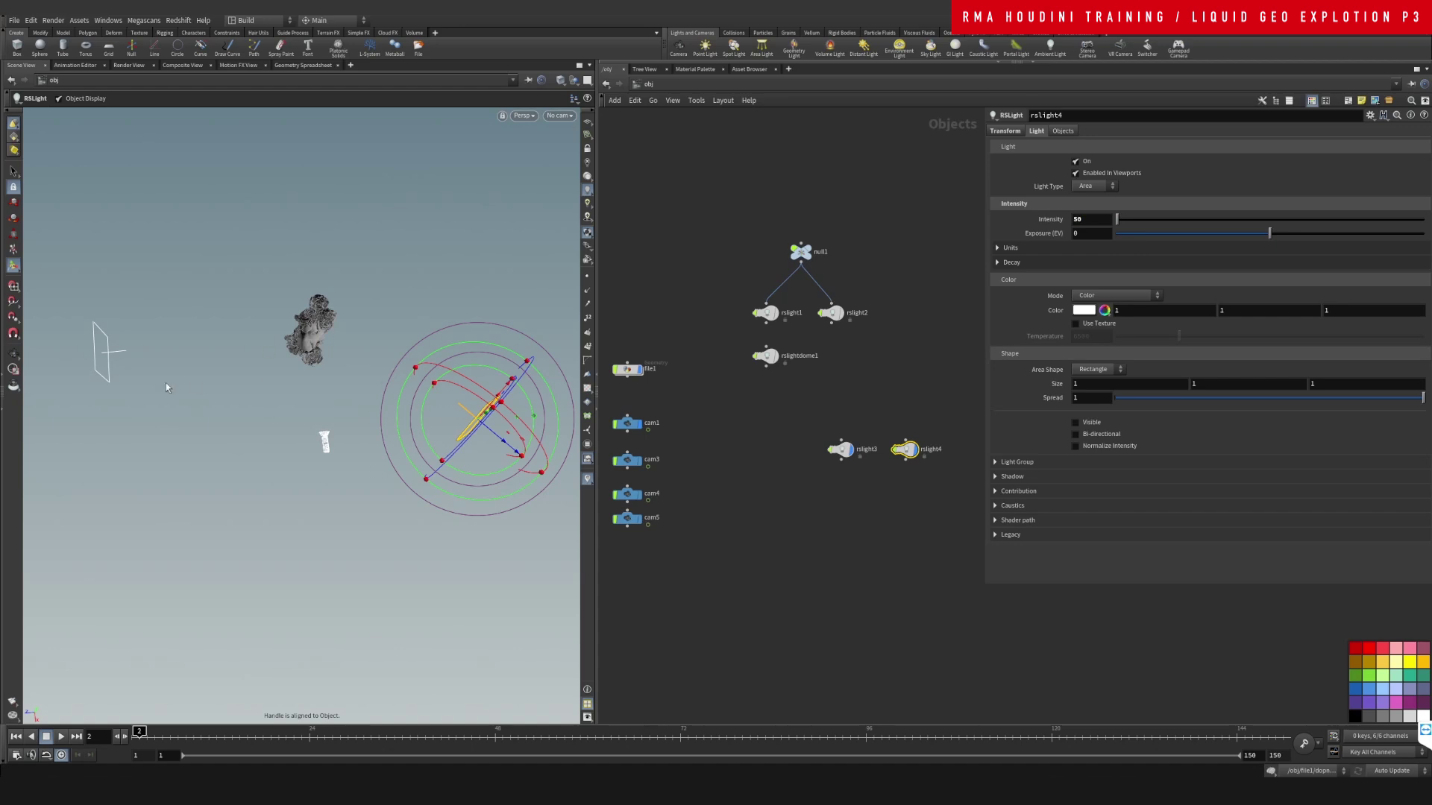
Review the Light settings of the original area lights rslight1 and rslight2
{"action": "left_click_drag", "start_coordinate": [734, 295], "coordinate": [779, 336]}
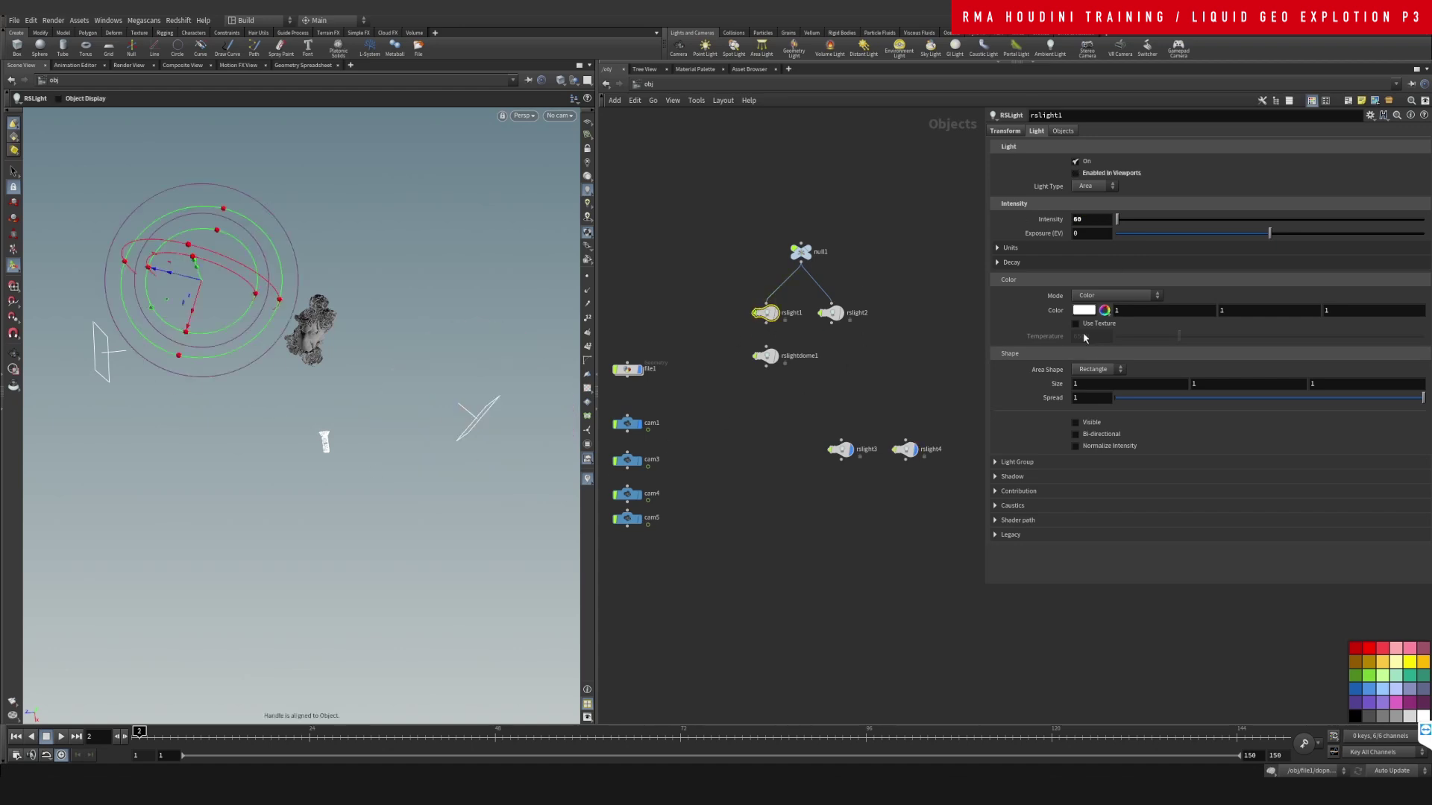
{"action": "left_click_drag", "start_coordinate": [866, 293], "coordinate": [823, 341]}
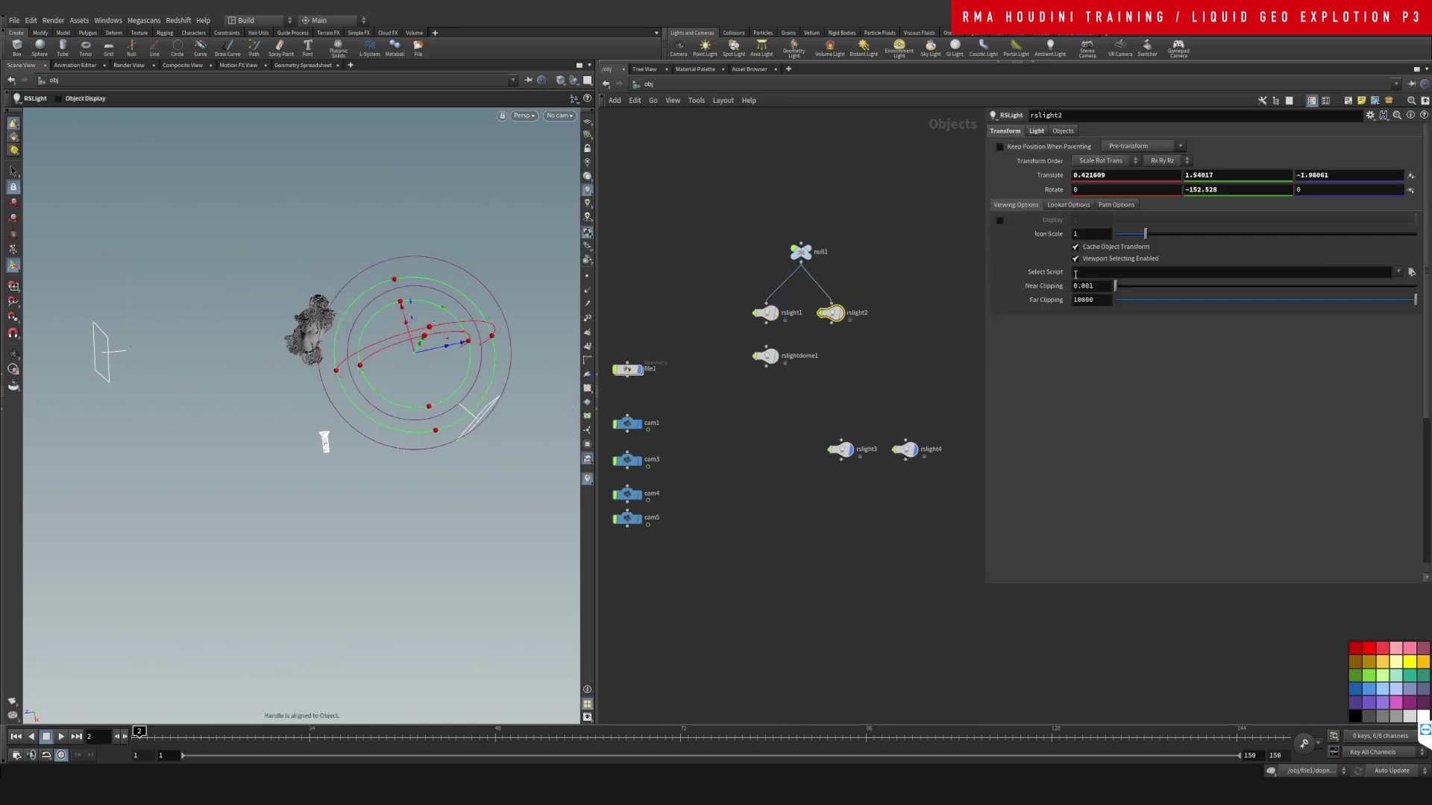
{"action": "left_click", "coordinate": [1037, 131]}
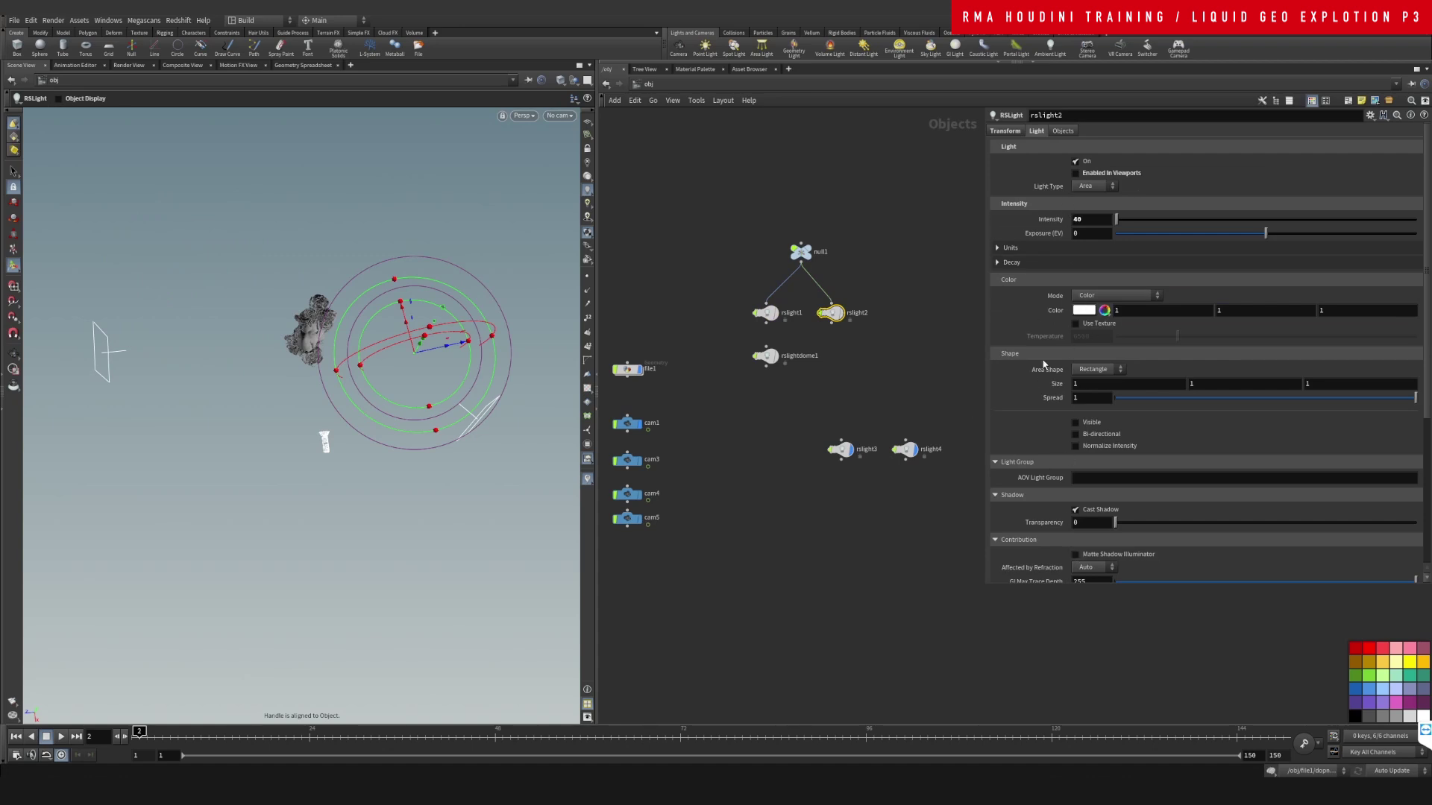
Delete rslight3 and rslight4, and add a new RSLightDome below the existing lights in the object network
{"action": "left_click_drag", "start_coordinate": [786, 416], "coordinate": [937, 498]}
{"action": "key", "text": "Delete"}
{"action": "key", "text": "Tab"}
{"action": "type", "text": "rsd"}
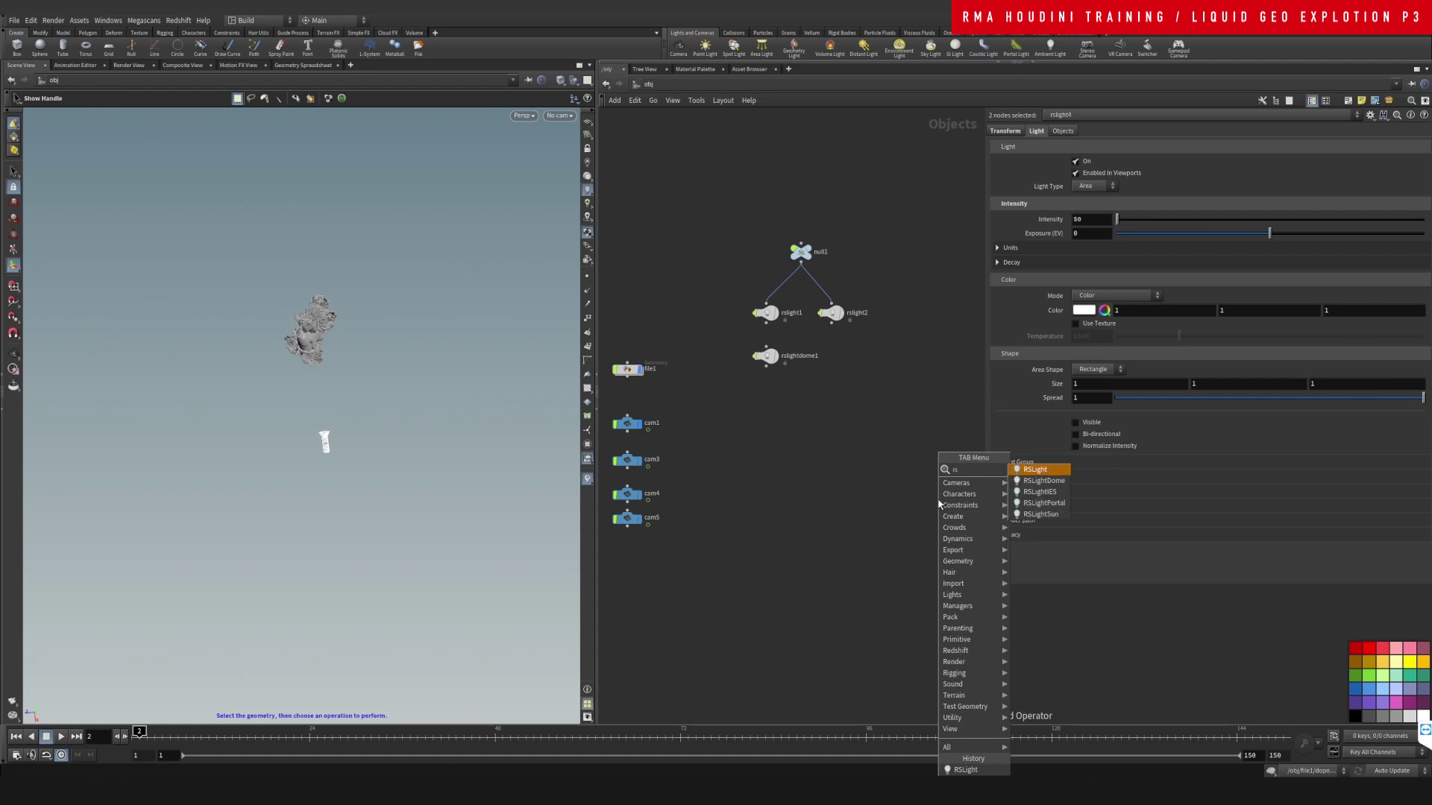
{"action": "key", "text": "Return"}
{"action": "left_click", "coordinate": [839, 426]}
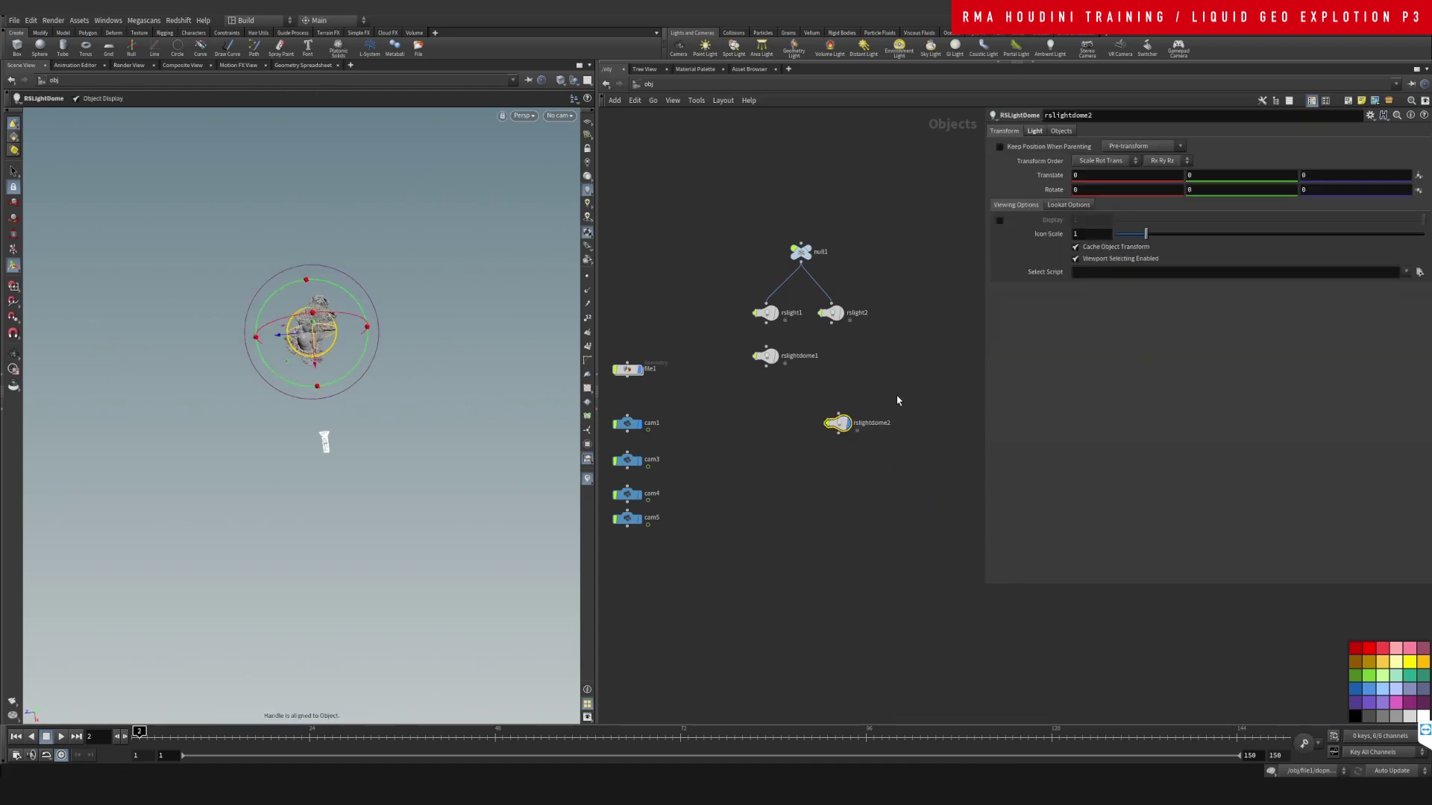
Browse for a Texture file in the new dome light's Light settings and close the chooser without picking one
{"action": "left_click", "coordinate": [1036, 132]}
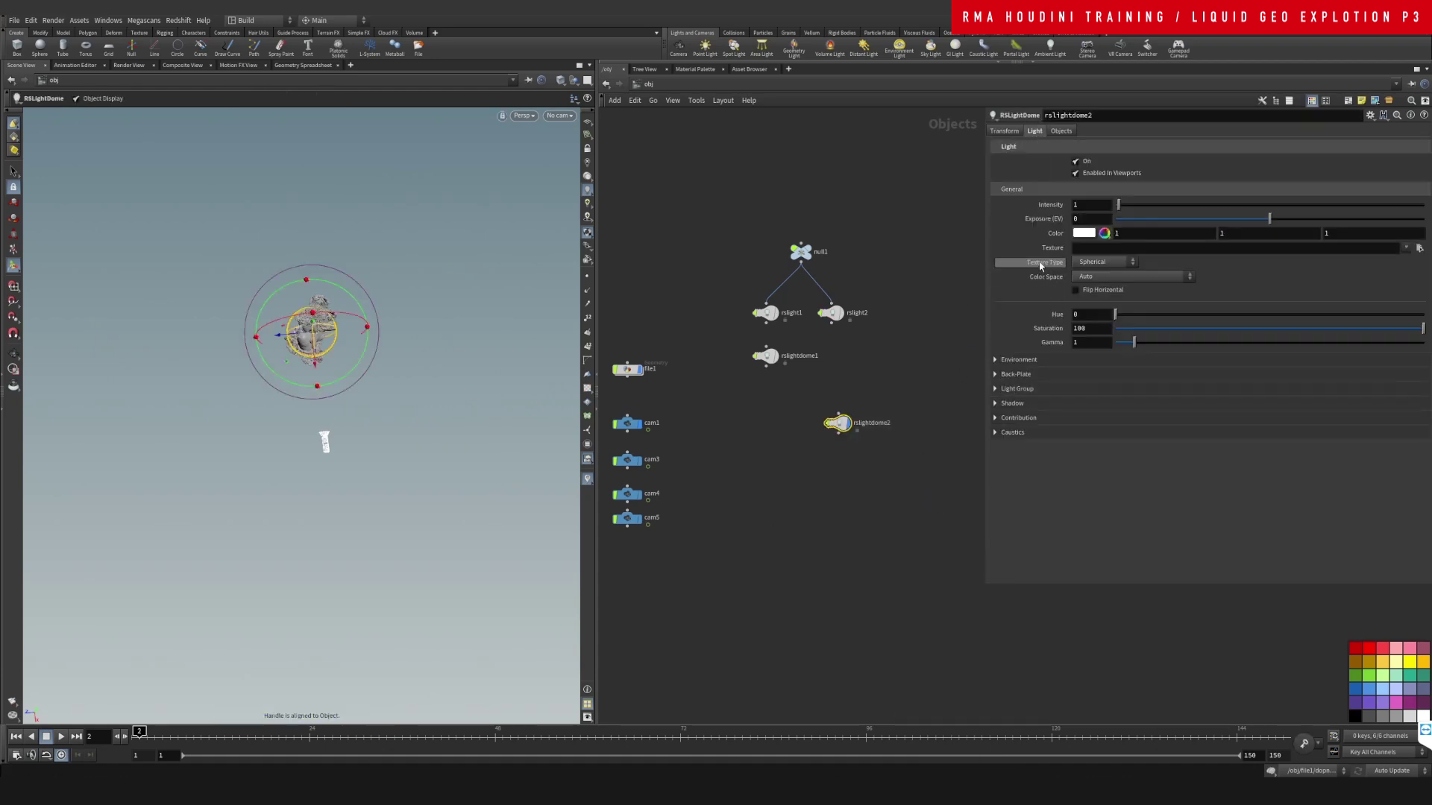
{"action": "left_click", "coordinate": [1408, 249]}
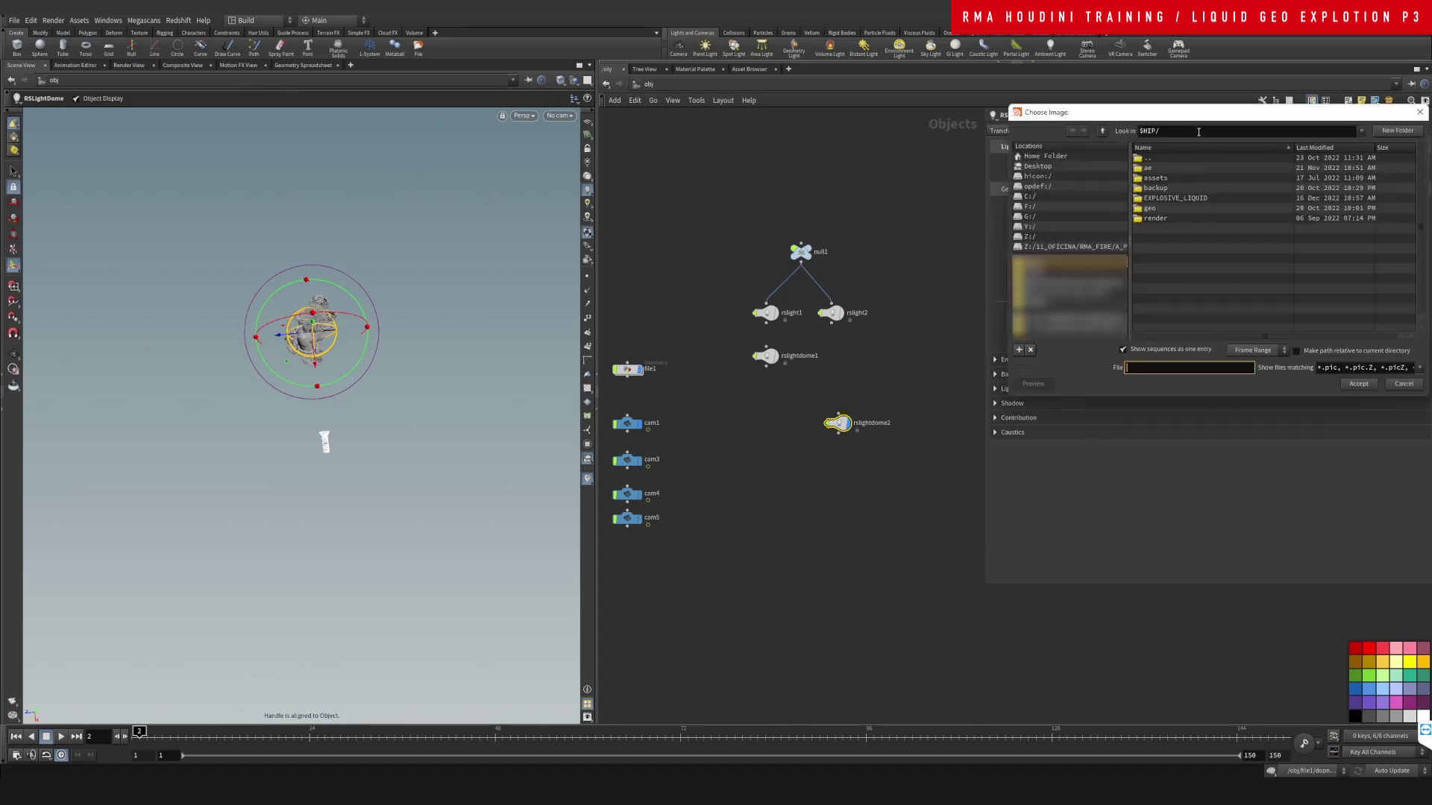
{"action": "left_click_drag", "start_coordinate": [1273, 101], "coordinate": [675, 299]}
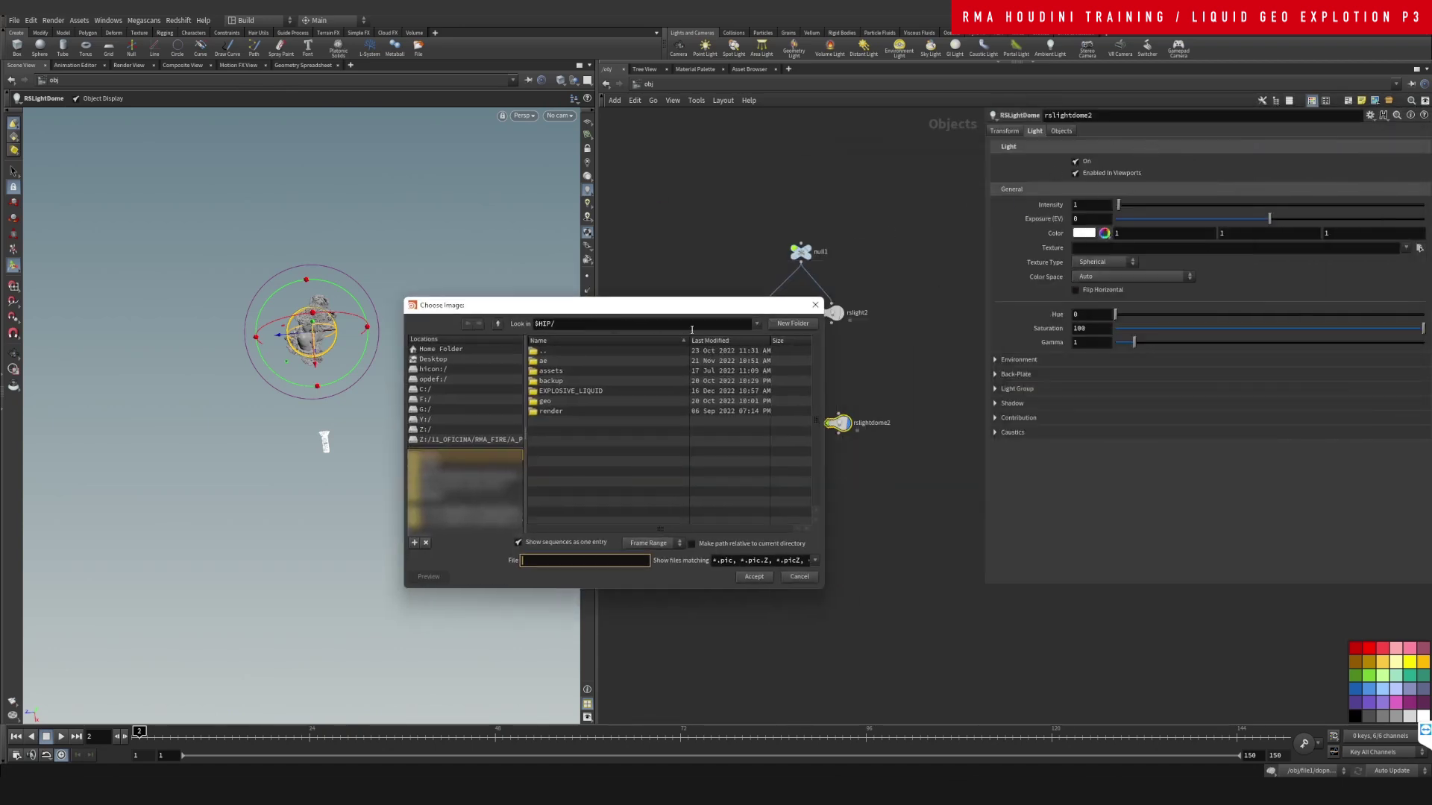
{"action": "left_click", "coordinate": [815, 305]}
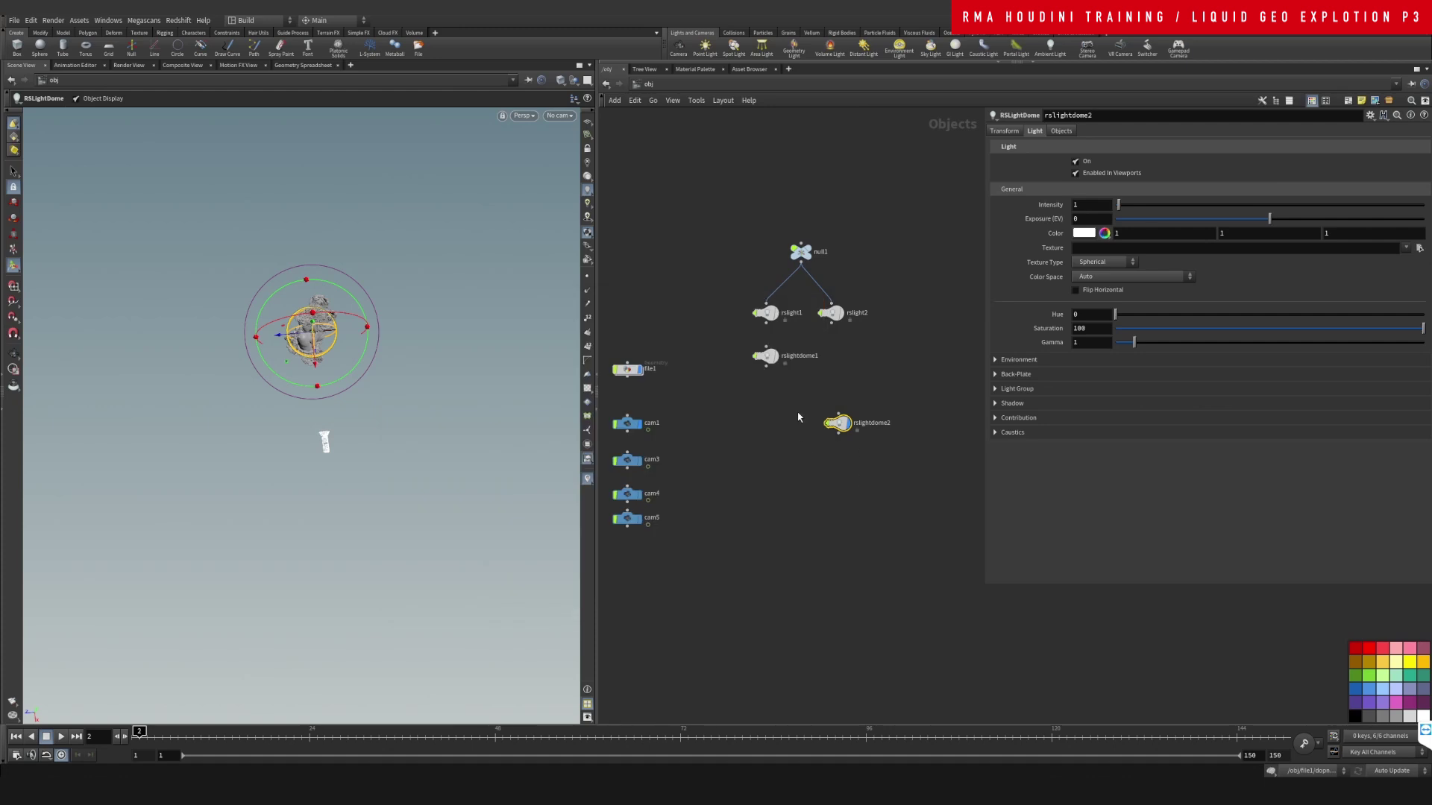
Review the Light settings and the HDRI Texture path of the original dome light rslightdome1
{"action": "left_click", "coordinate": [761, 358]}
{"action": "left_click", "coordinate": [1036, 132]}
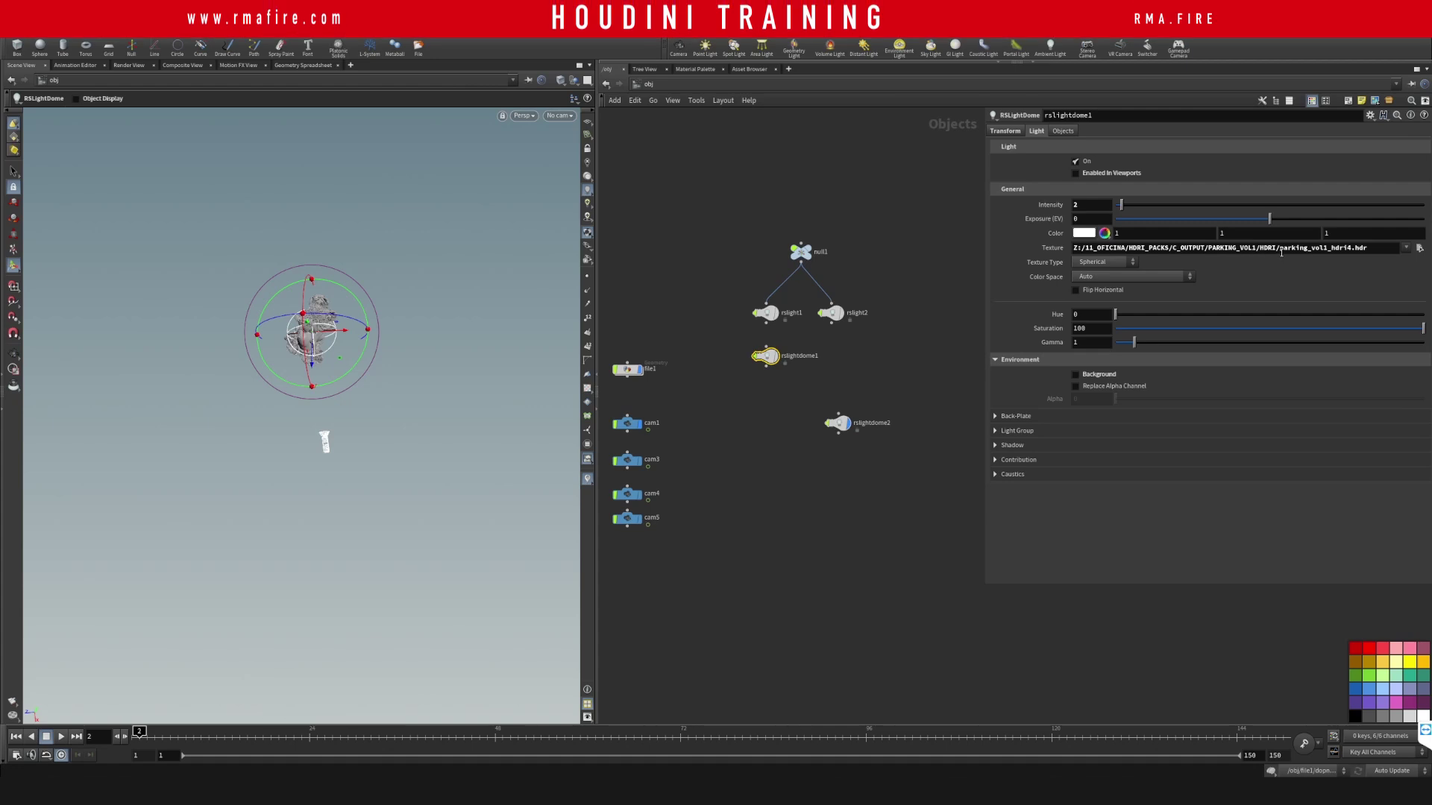
{"action": "left_click_drag", "start_coordinate": [1279, 252], "coordinate": [1352, 255]}
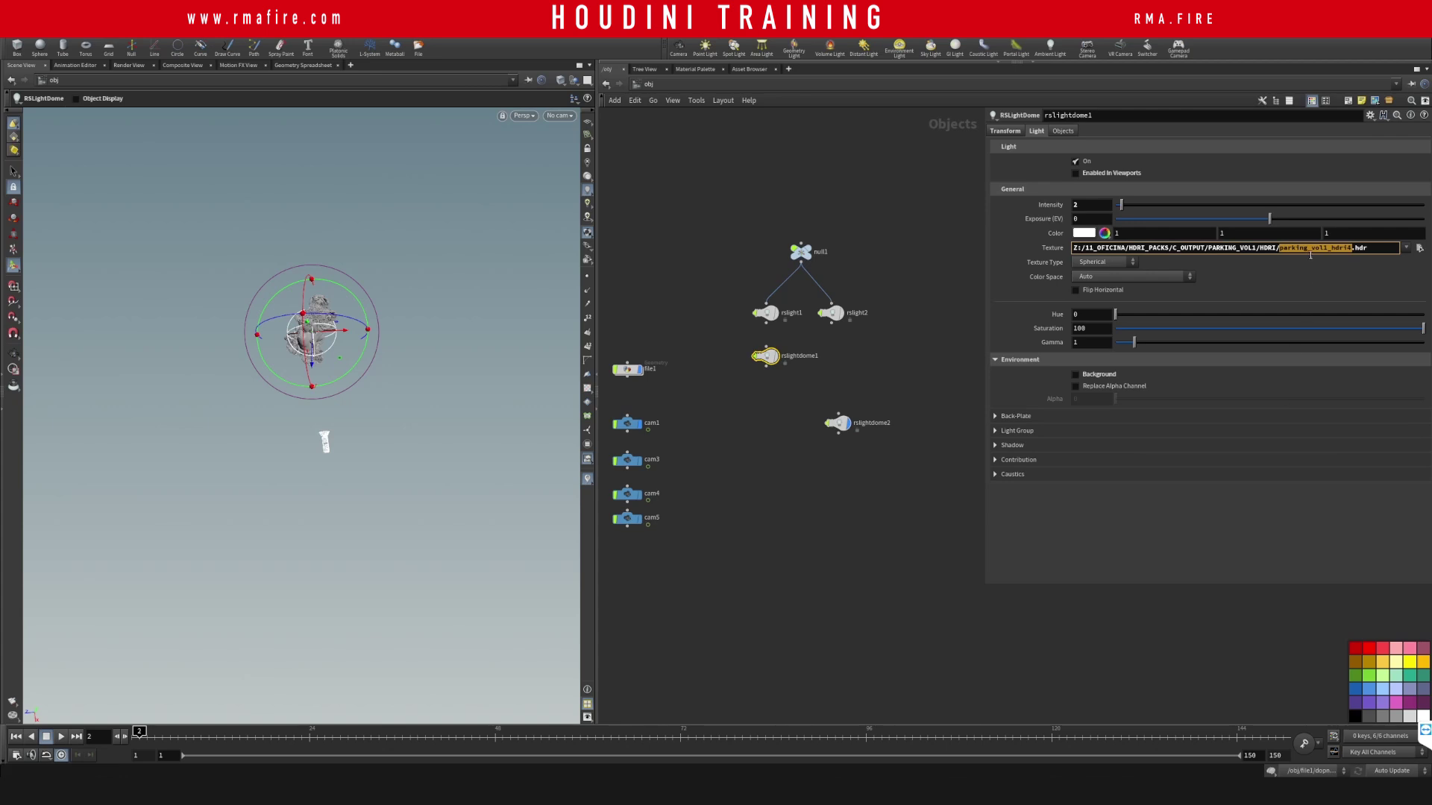
{"action": "left_click", "coordinate": [1361, 249]}
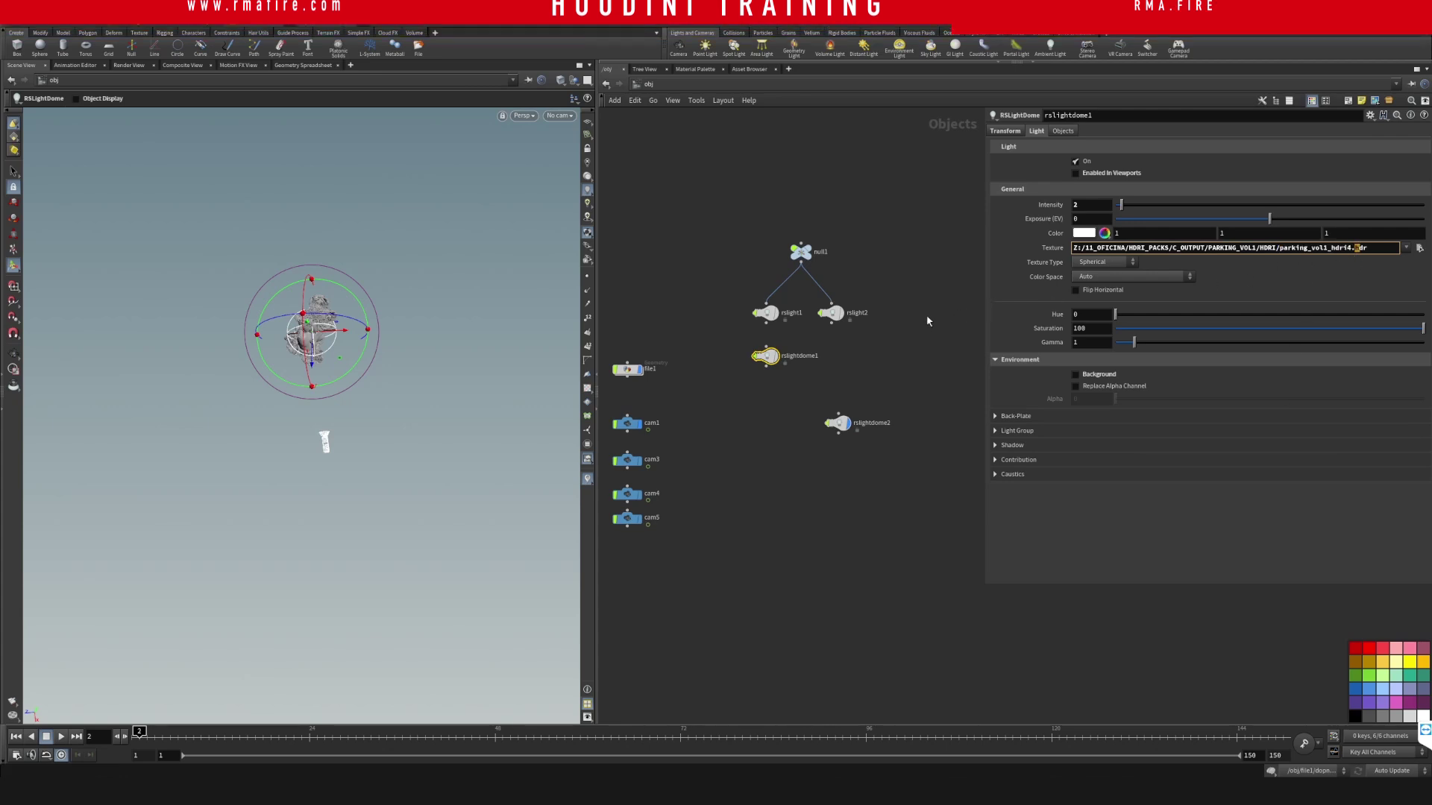
{"action": "left_click", "coordinate": [959, 336]}
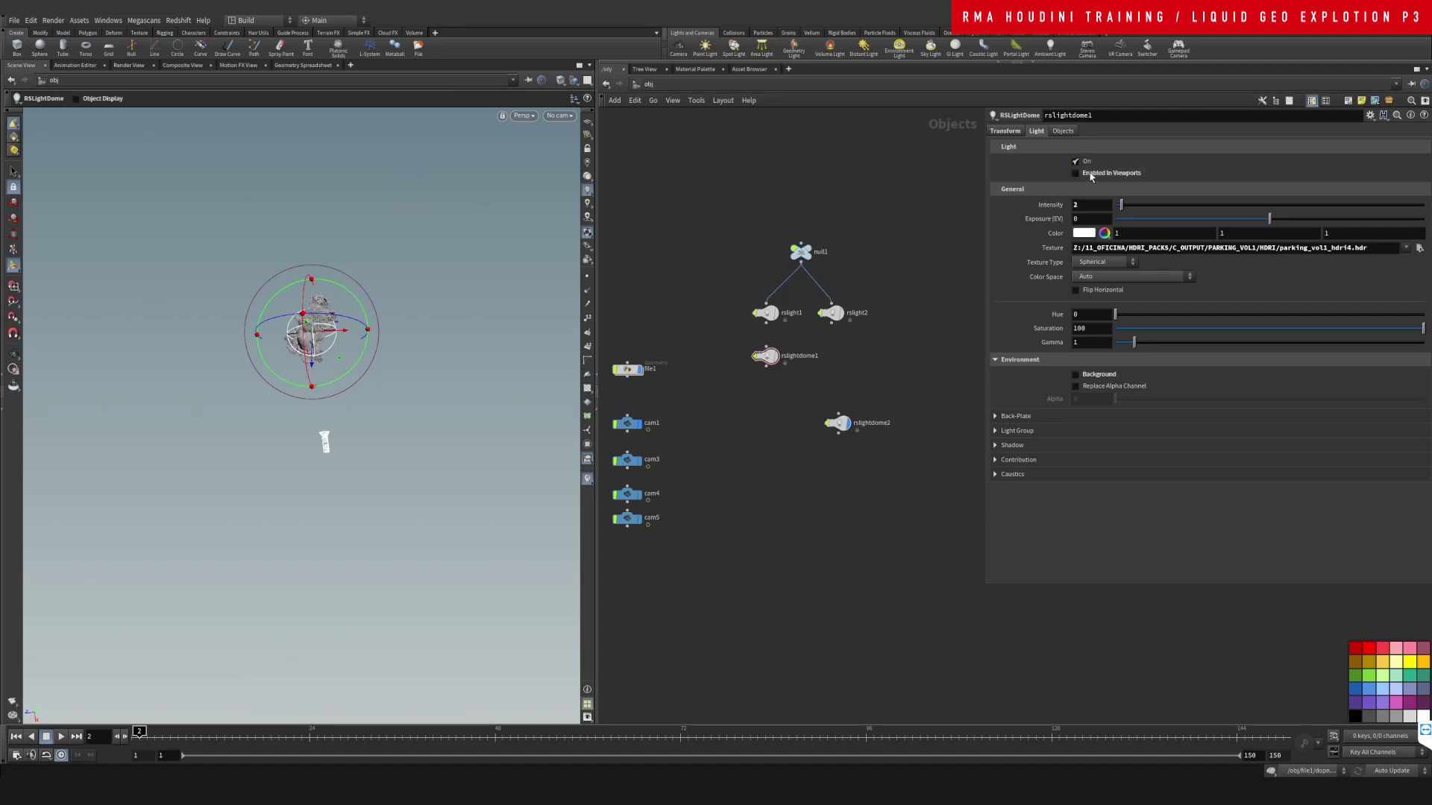
Preview rslightdome1's HDRI through cam1 by temporarily enabling the light in the viewports
{"action": "left_click", "coordinate": [1091, 176]}
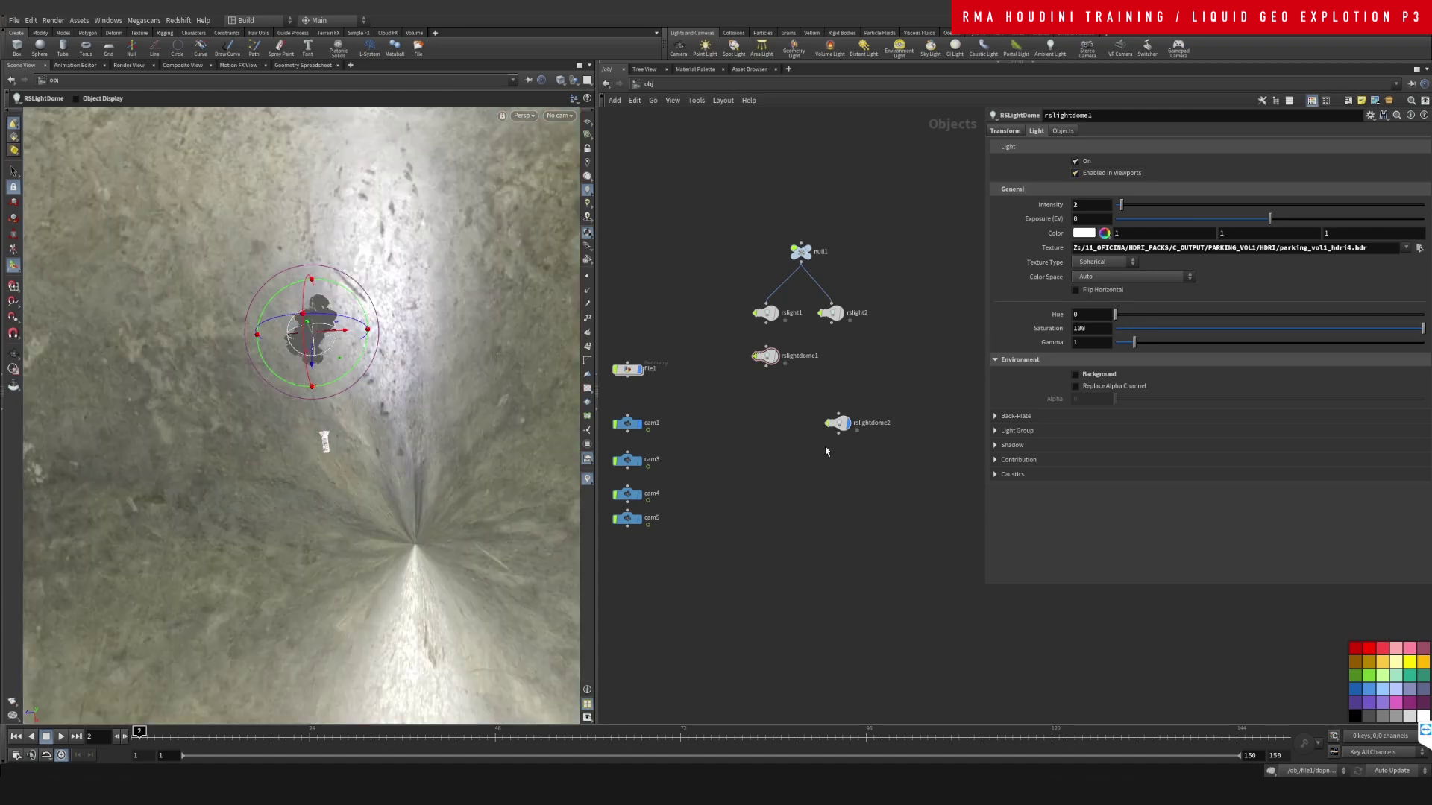
{"action": "left_click", "coordinate": [559, 115]}
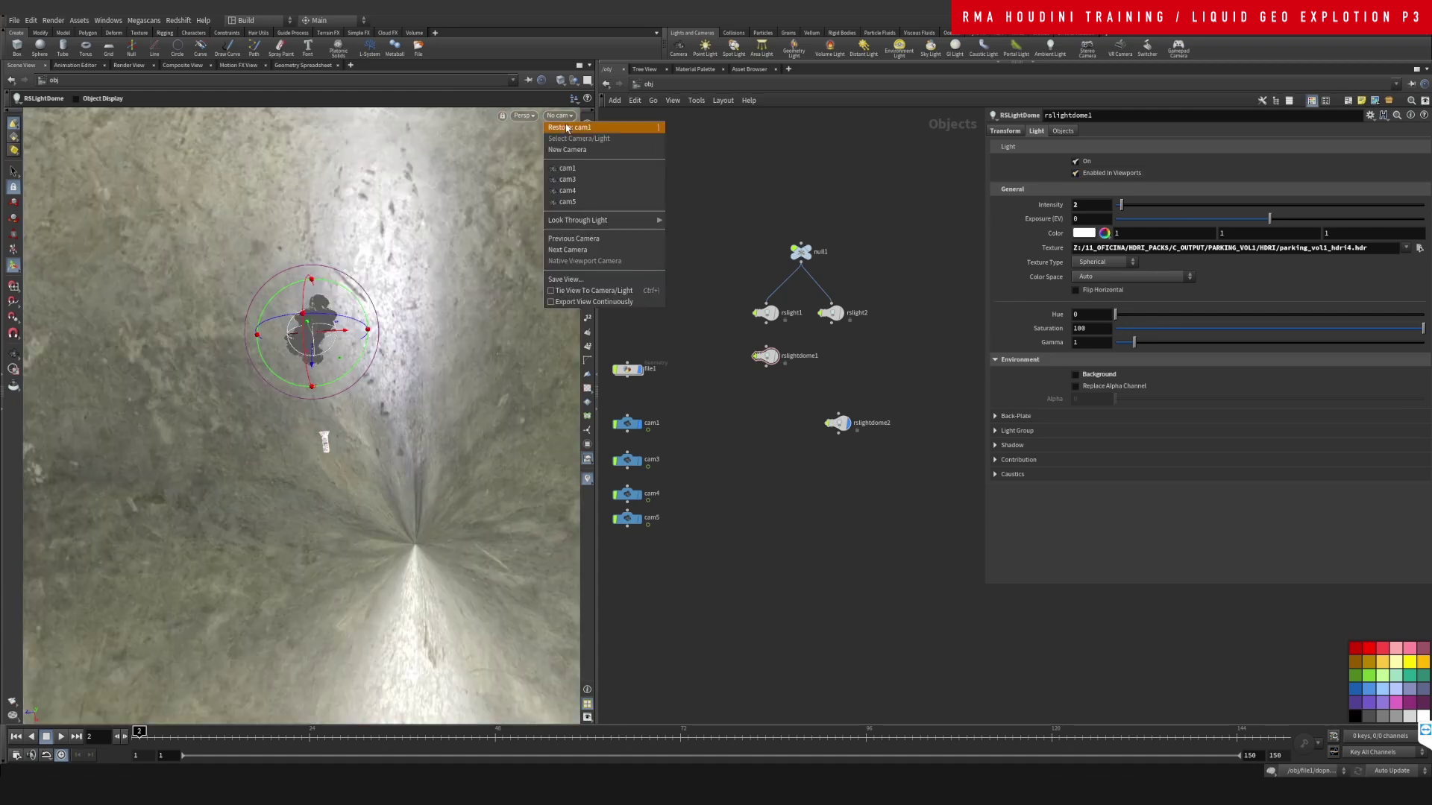
{"action": "left_click", "coordinate": [570, 139]}
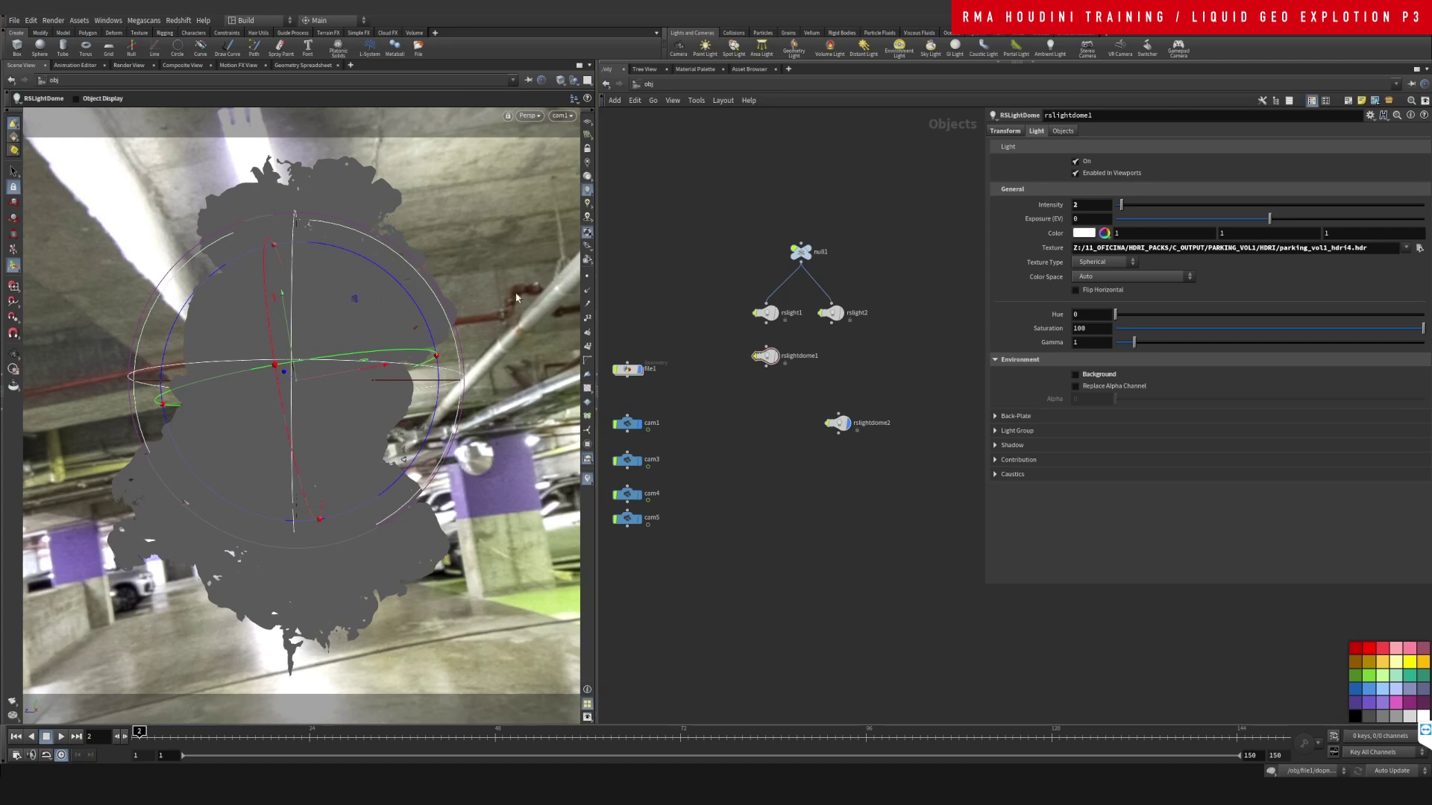
{"action": "left_click", "coordinate": [1076, 173]}
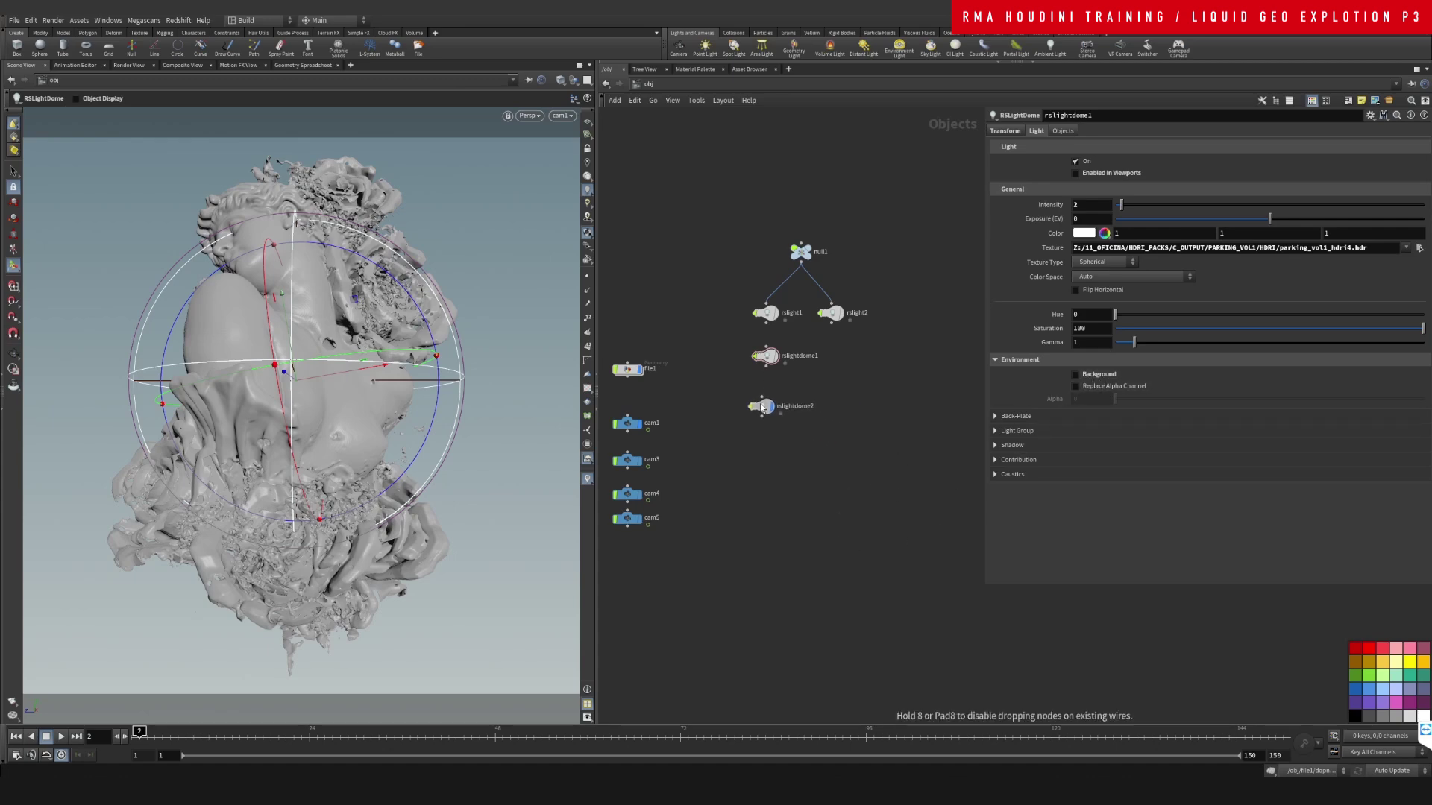
Delete the extra dome light rslightdome2 and open the mat network
{"action": "left_click", "coordinate": [754, 409]}
{"action": "key", "text": "Delete"}
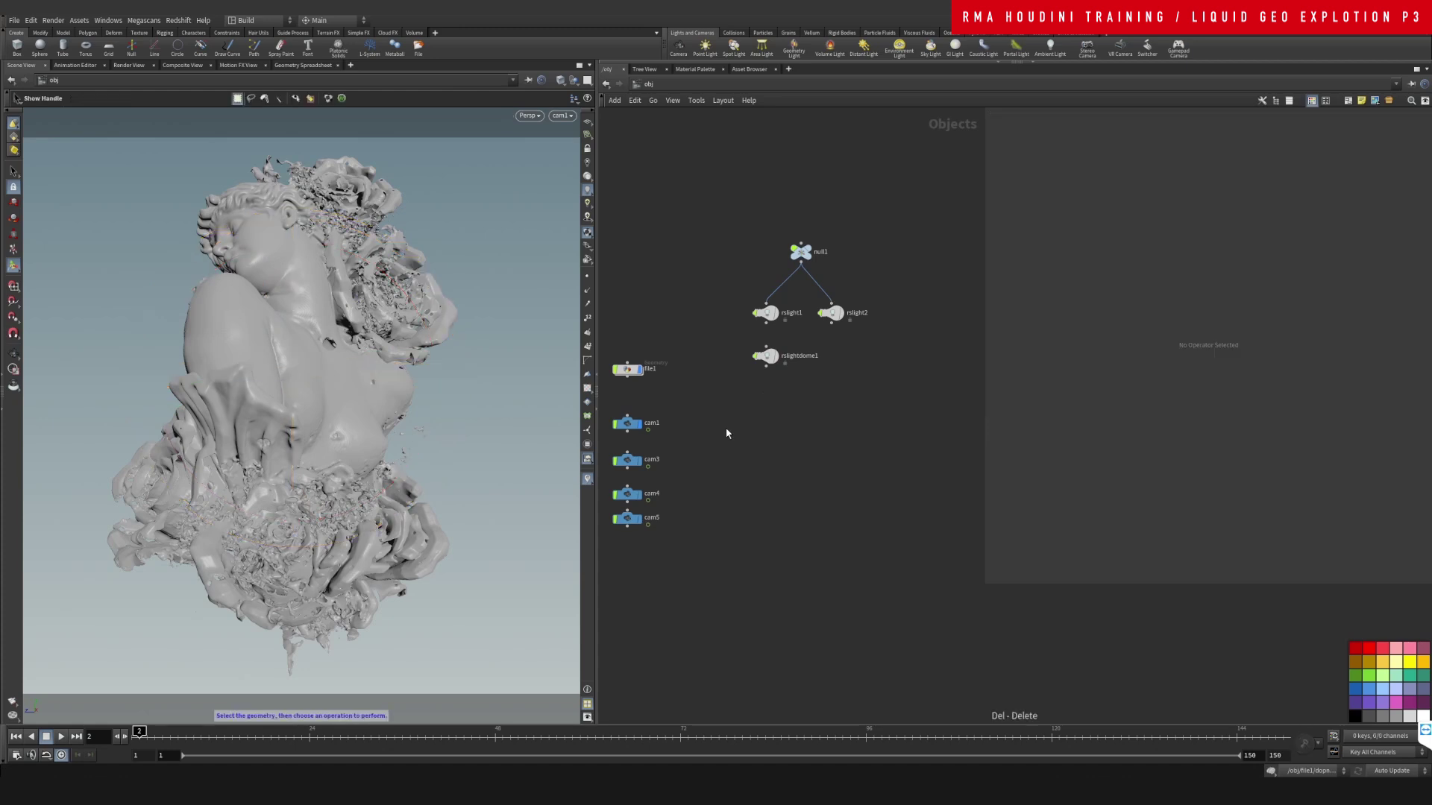
{"action": "key", "text": "h"}
{"action": "left_click", "coordinate": [647, 85]}
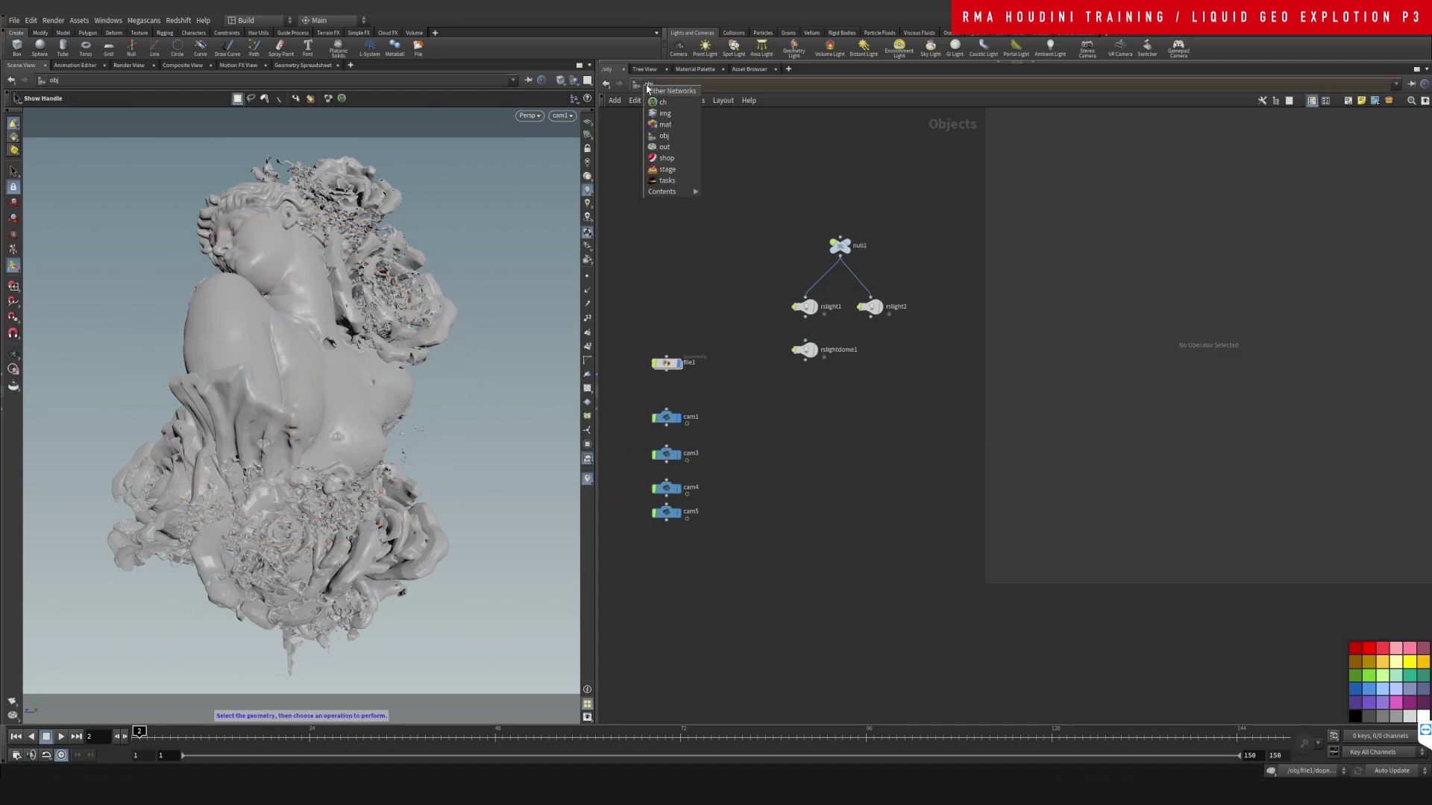
{"action": "left_click", "coordinate": [630, 113]}
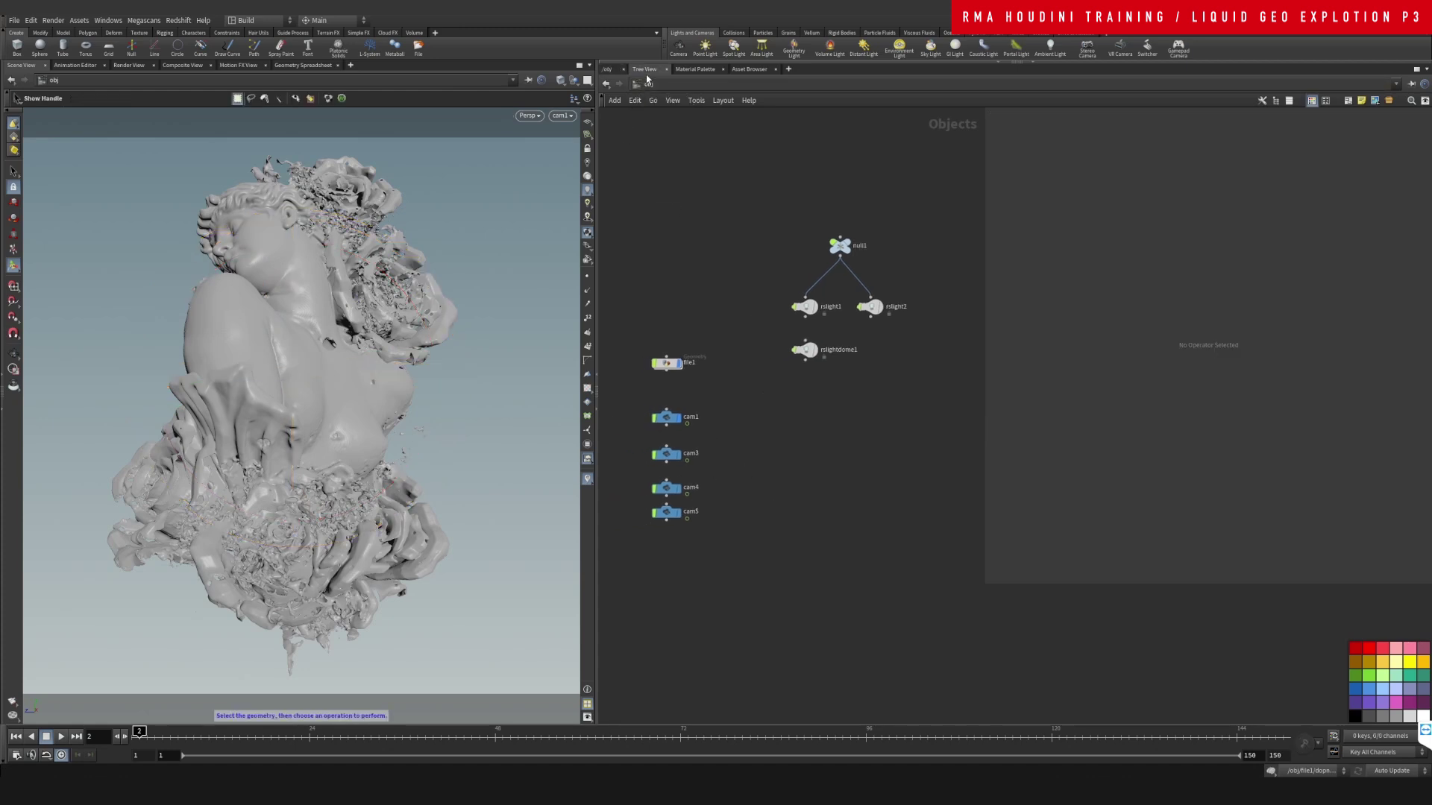
{"action": "left_click", "coordinate": [645, 85]}
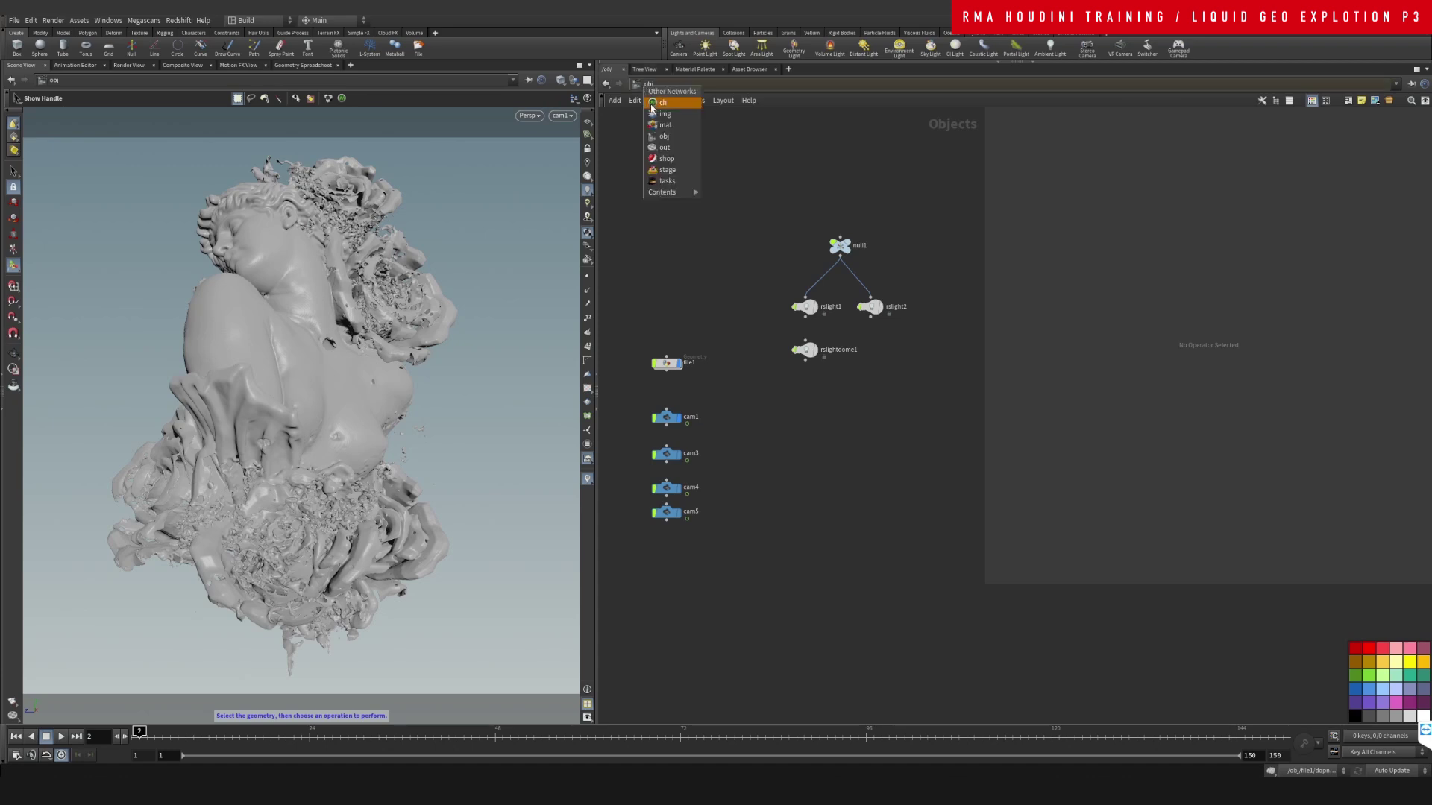
{"action": "left_click", "coordinate": [665, 125]}
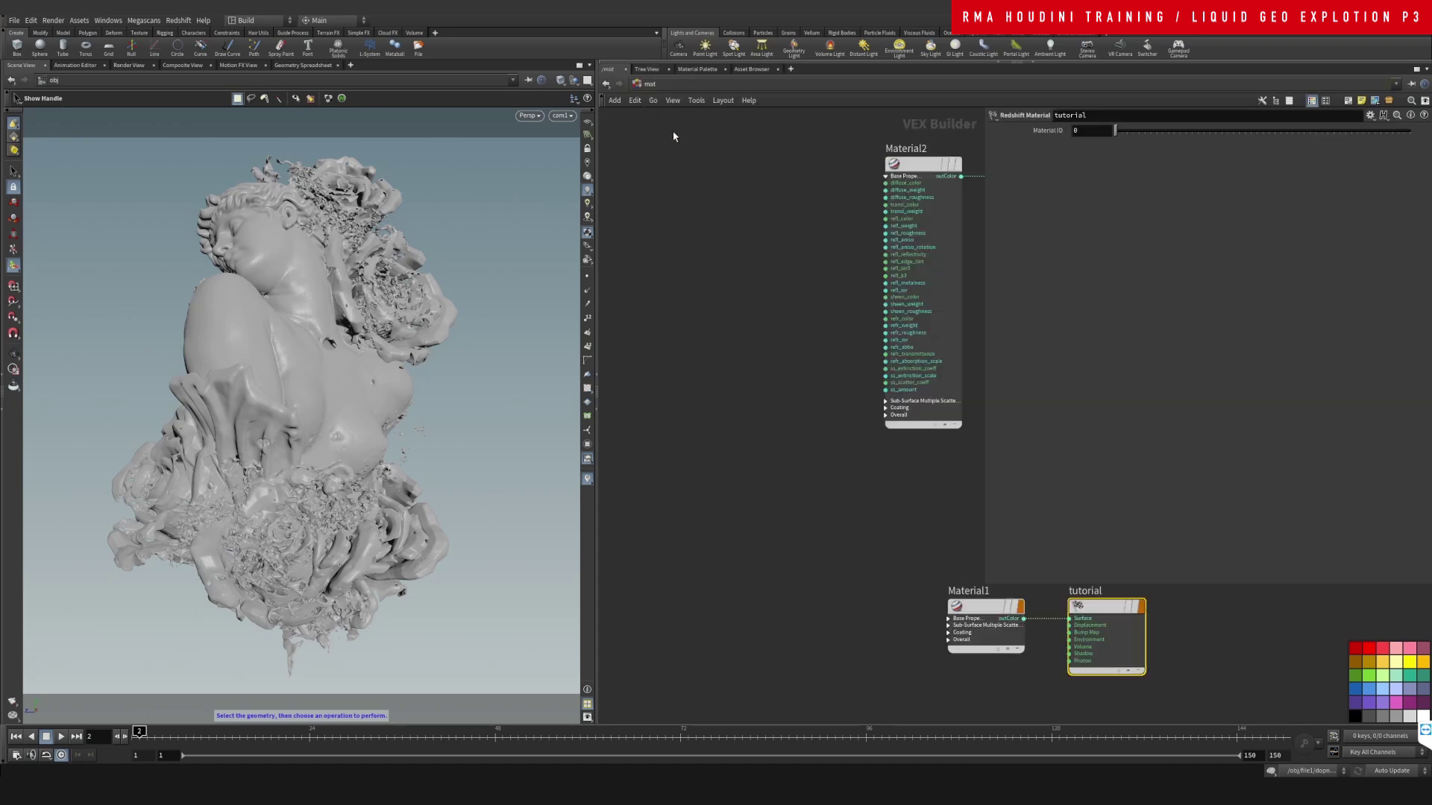
Move the Material2 node closer to stat and delete the Material1 and tutorial nodes
{"action": "scroll", "coordinate": [797, 417], "scroll_direction": "down", "scroll_amount": 5}
{"action": "scroll", "coordinate": [865, 401], "scroll_direction": "up", "scroll_amount": 5}
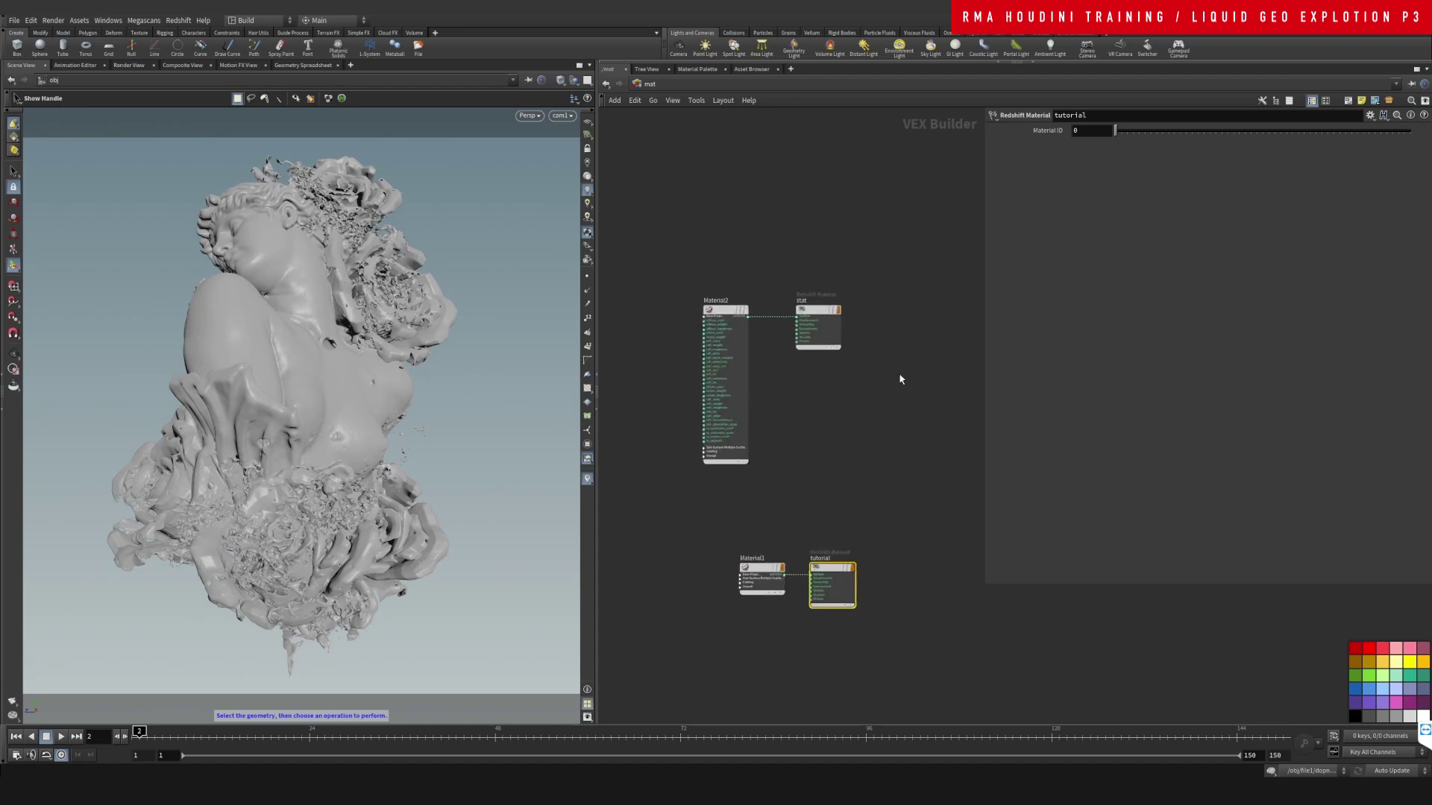
{"action": "scroll", "coordinate": [833, 393], "scroll_direction": "up", "scroll_amount": 2}
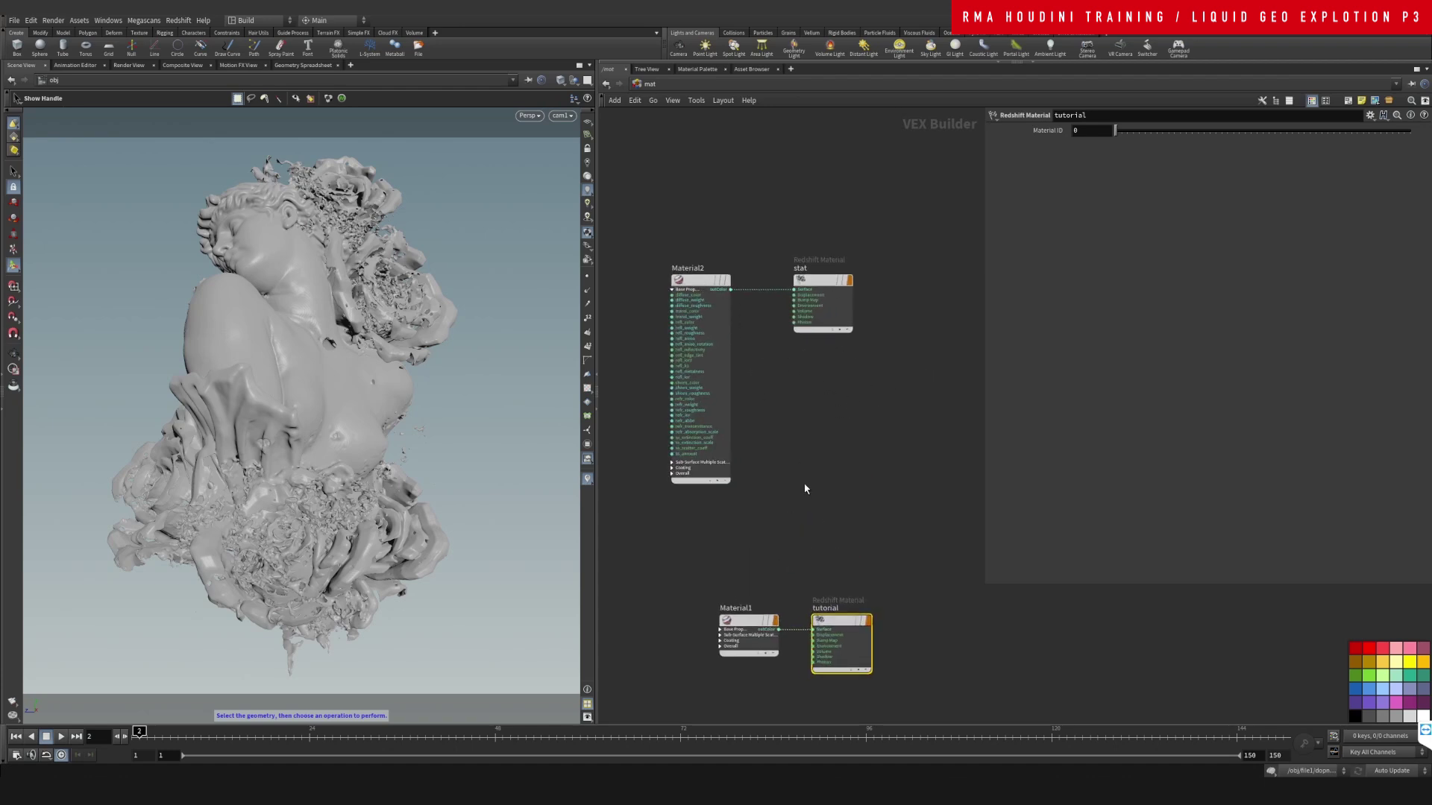
{"action": "left_click_drag", "start_coordinate": [701, 257], "coordinate": [738, 257]}
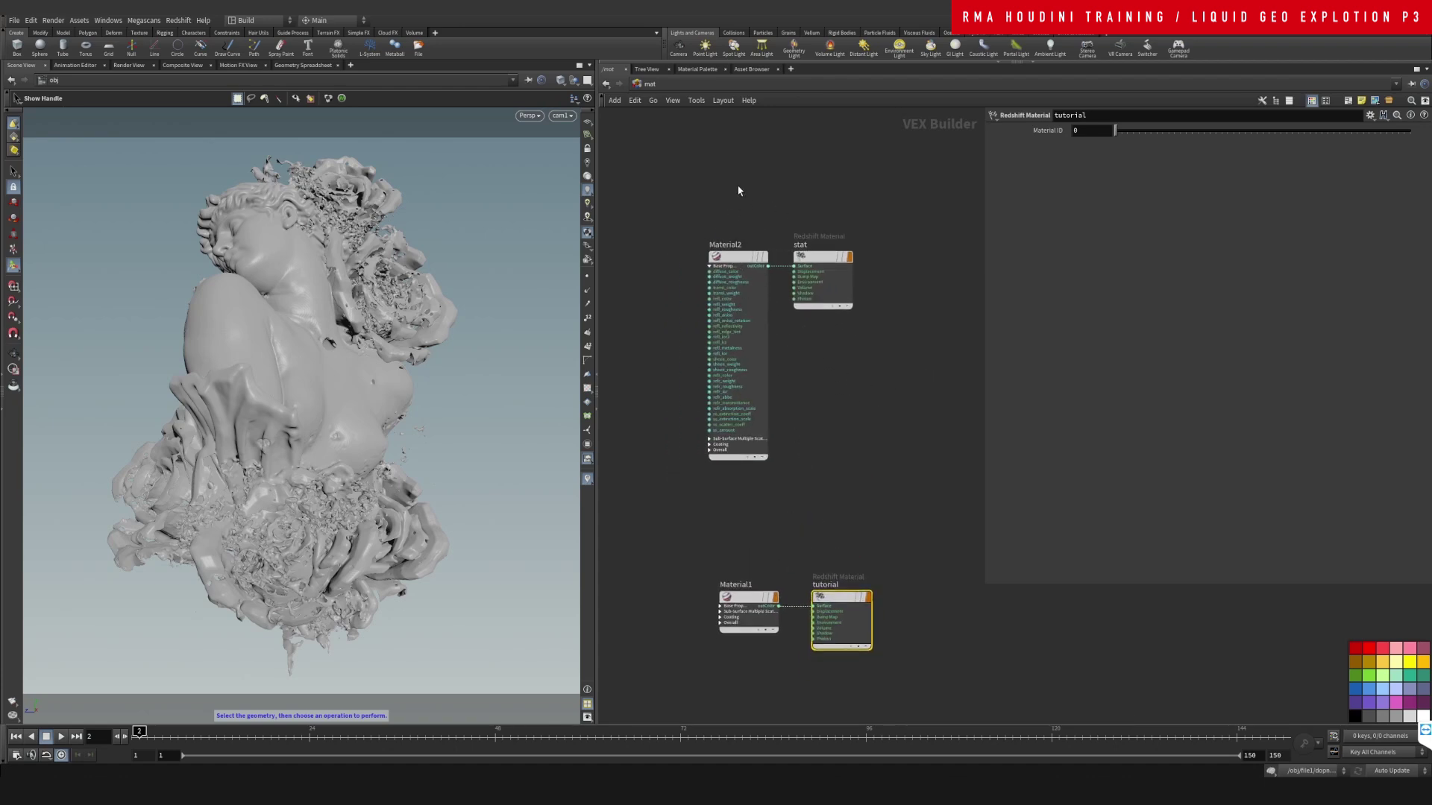
{"action": "left_click", "coordinate": [738, 257]}
{"action": "middle_click_drag", "start_coordinate": [959, 341], "coordinate": [907, 286]}
{"action": "middle_click_drag", "start_coordinate": [805, 451], "coordinate": [824, 268]}
{"action": "left_click_drag", "start_coordinate": [674, 284], "coordinate": [888, 432]}
{"action": "key", "text": "Delete"}
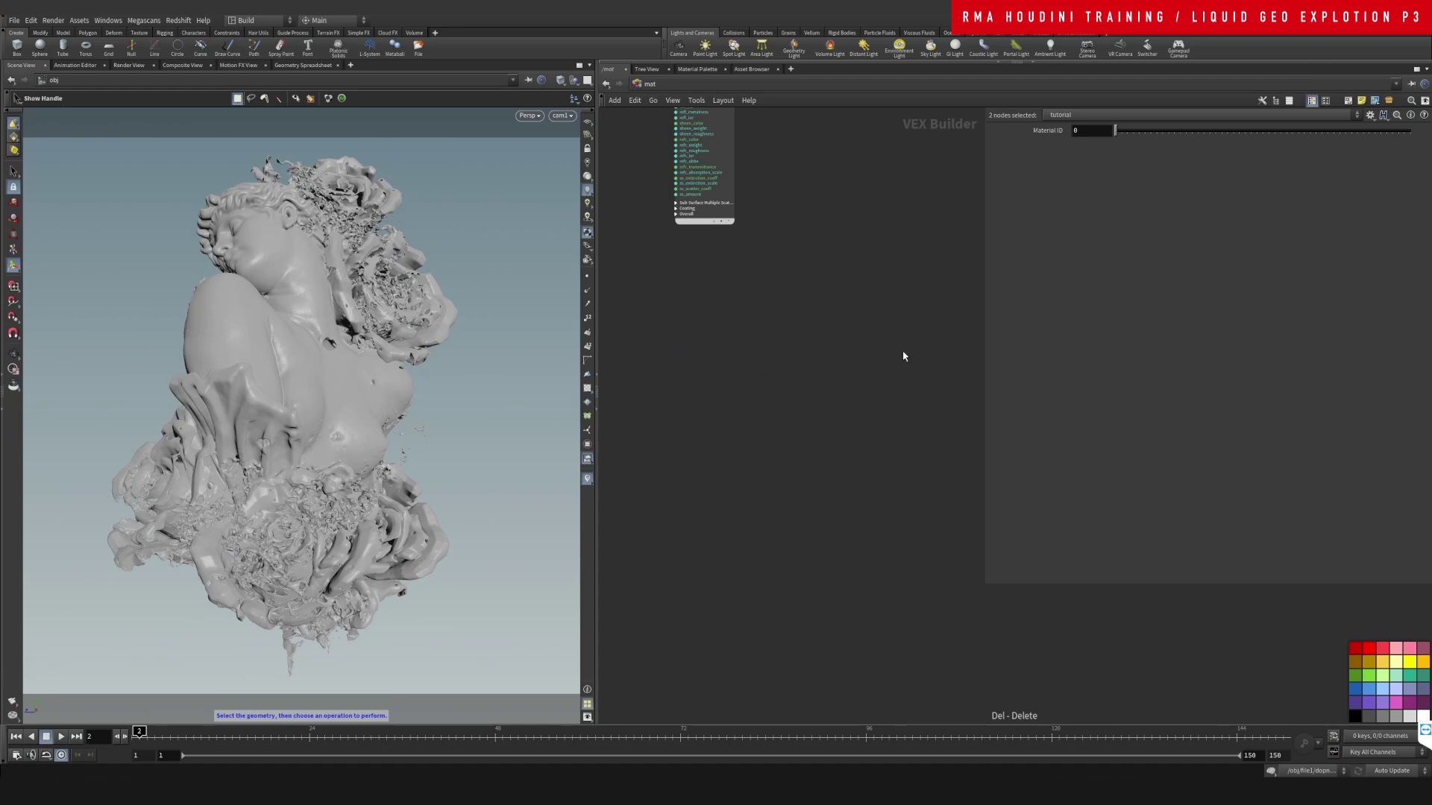
Add an RS Material node in the empty area below Material2
{"action": "key", "text": "Tab"}
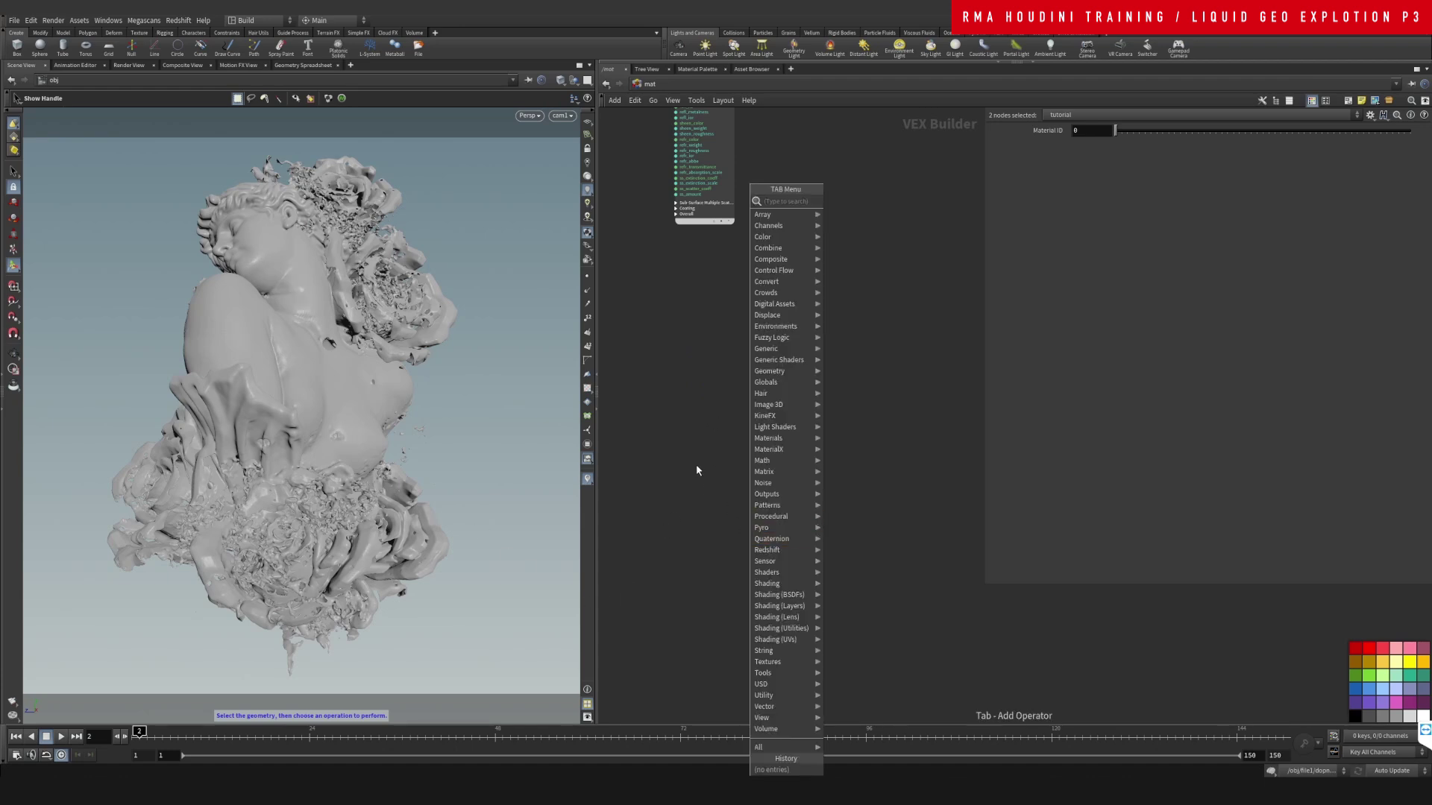
{"action": "left_click", "coordinate": [697, 471]}
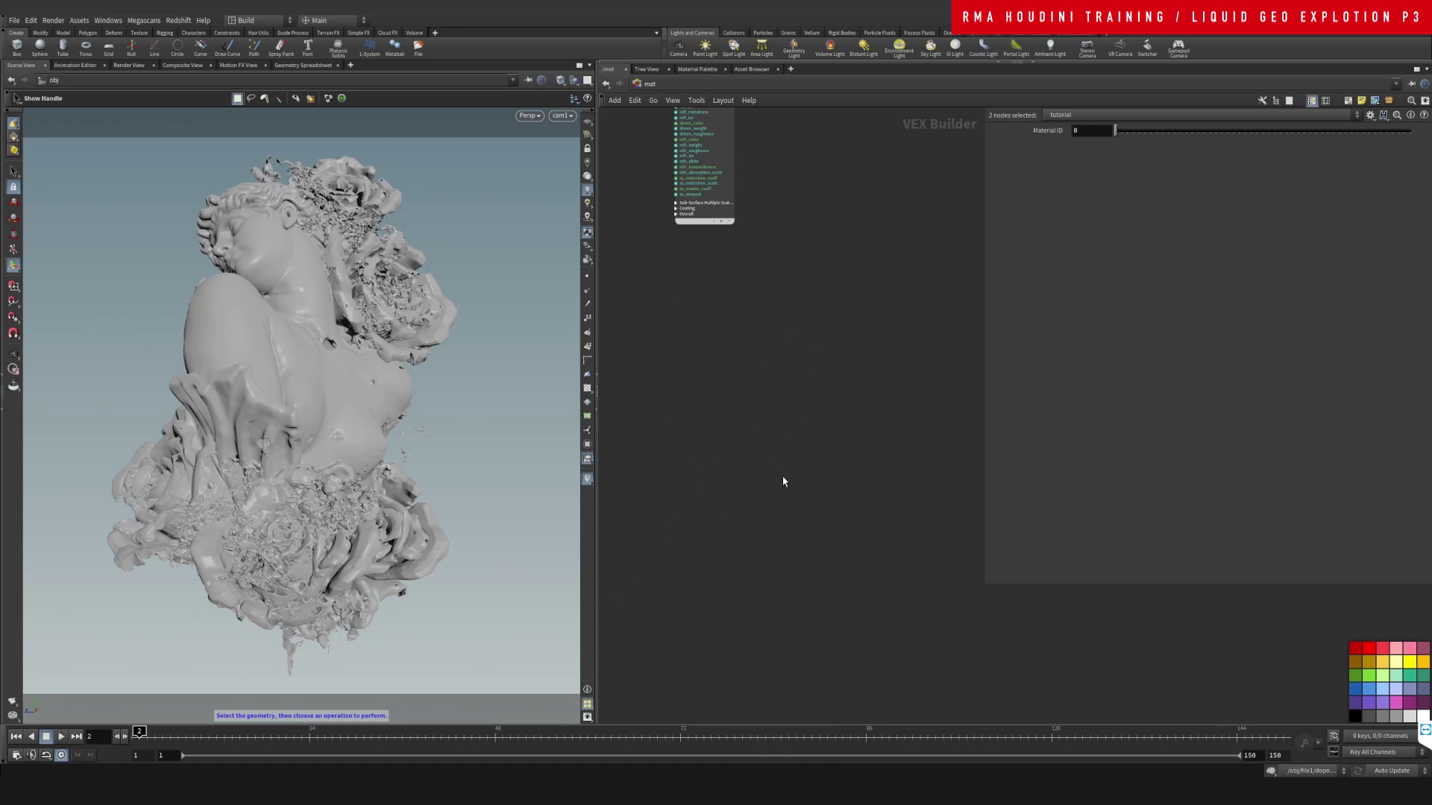
{"action": "key", "text": "Tab"}
{"action": "type", "text": "rs mat"}
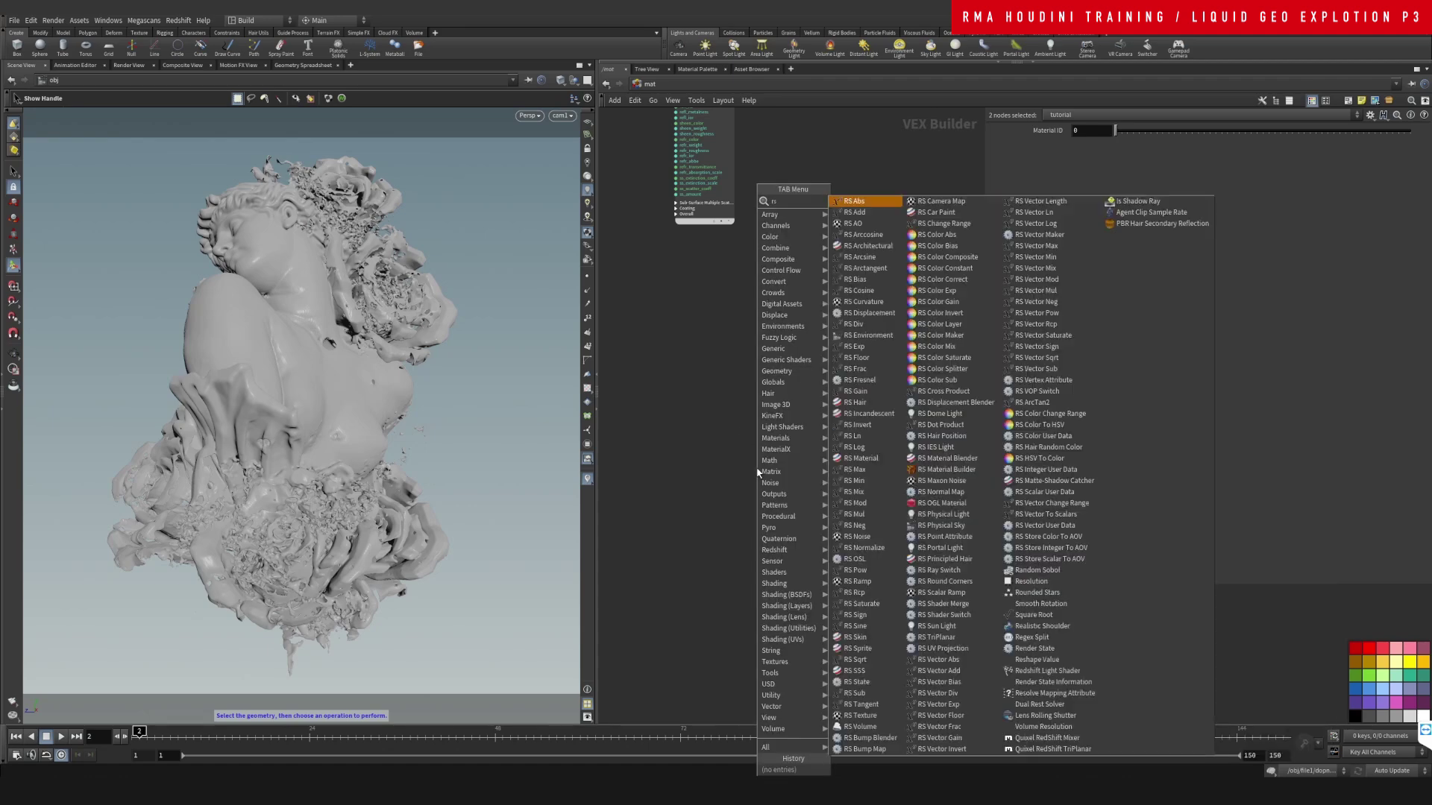
{"action": "key", "text": "Return"}
{"action": "key", "text": "Return"}
{"action": "key", "text": "Tab"}
{"action": "type", "text": "re"}
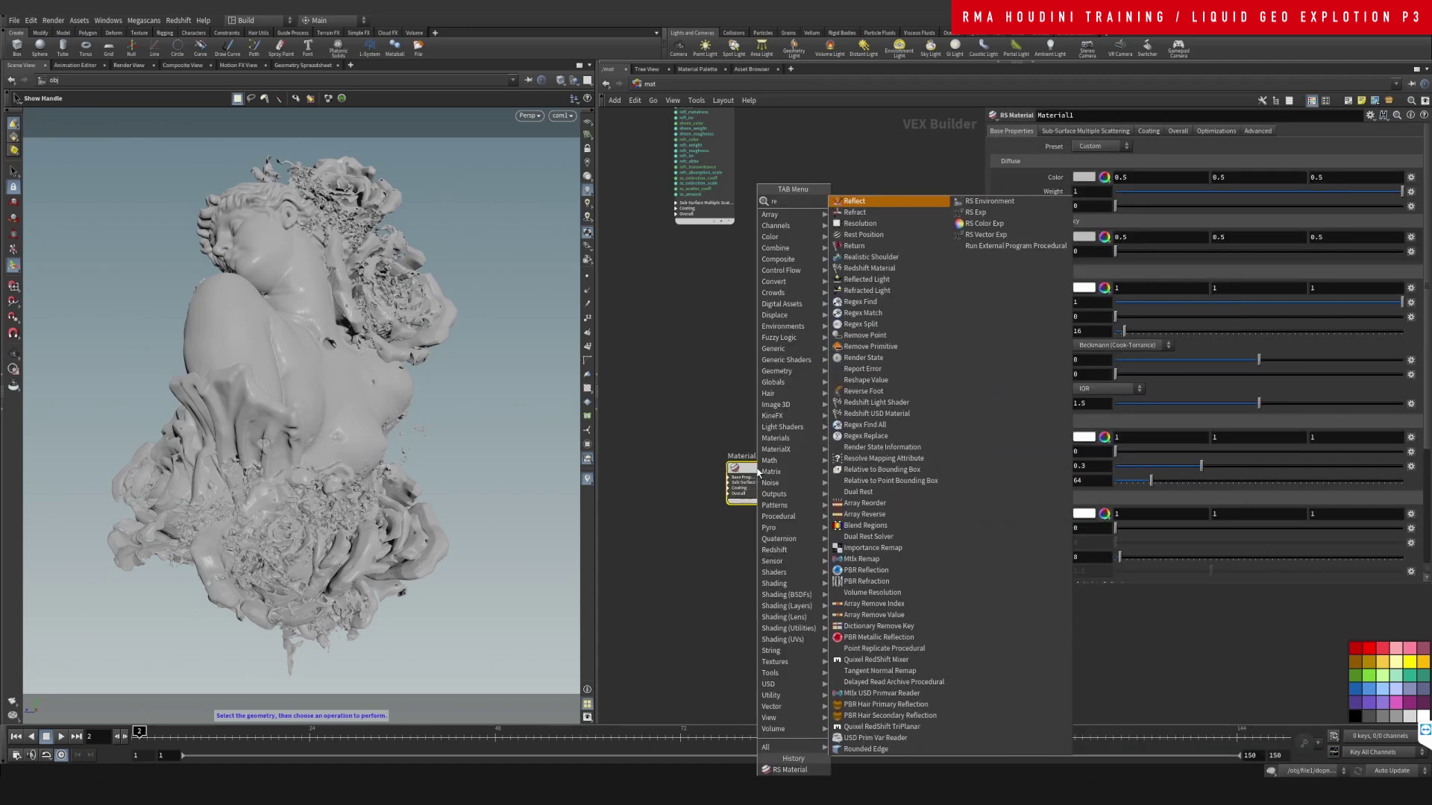
{"action": "key", "text": "Escape"}
{"action": "key", "text": "d"}
{"action": "key", "text": "Tab"}
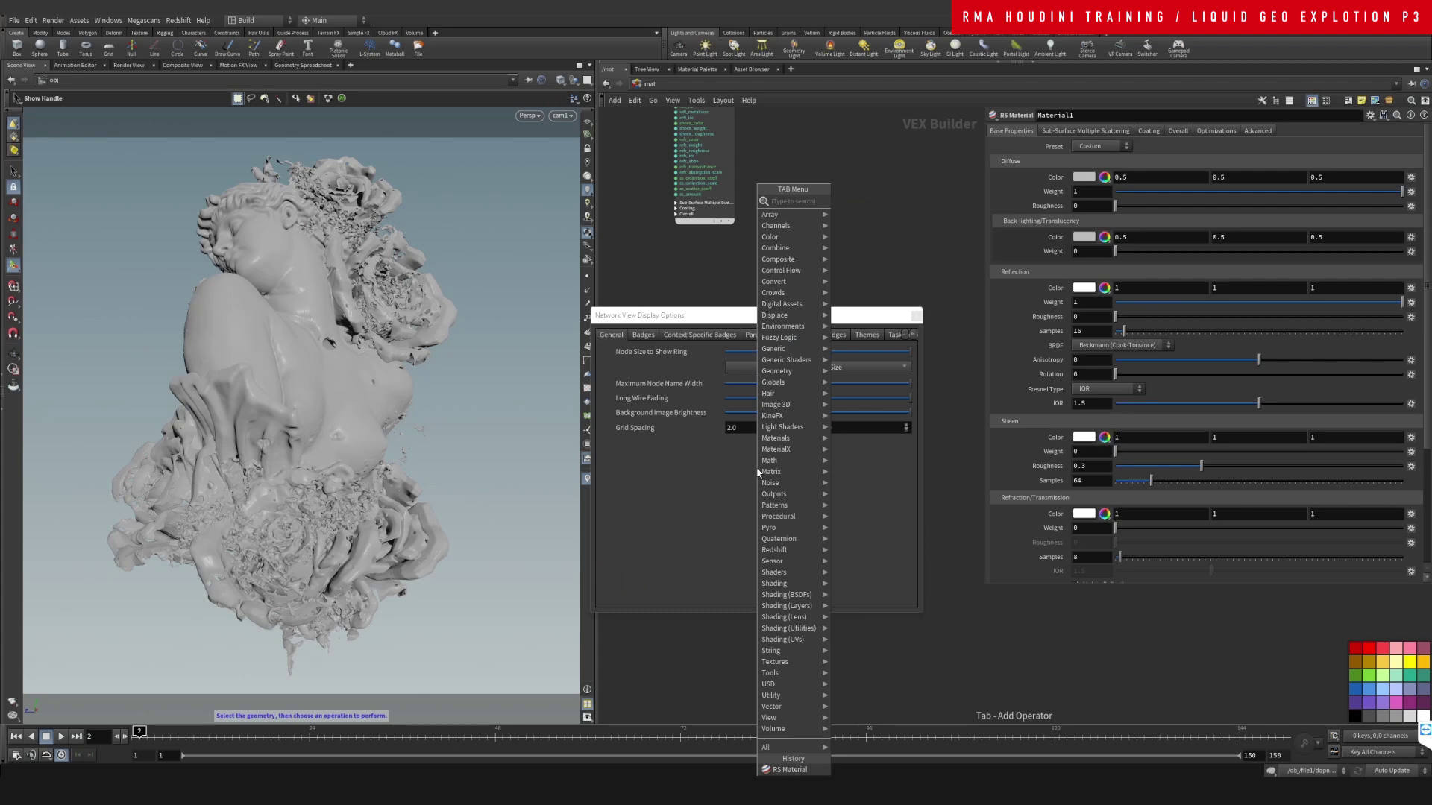
{"action": "left_click", "coordinate": [979, 240]}
{"action": "left_click", "coordinate": [915, 317]}
Add a Redshift Material node beside Material1 and connect Material1's outColor to its Surface input
{"action": "key", "text": "Tab"}
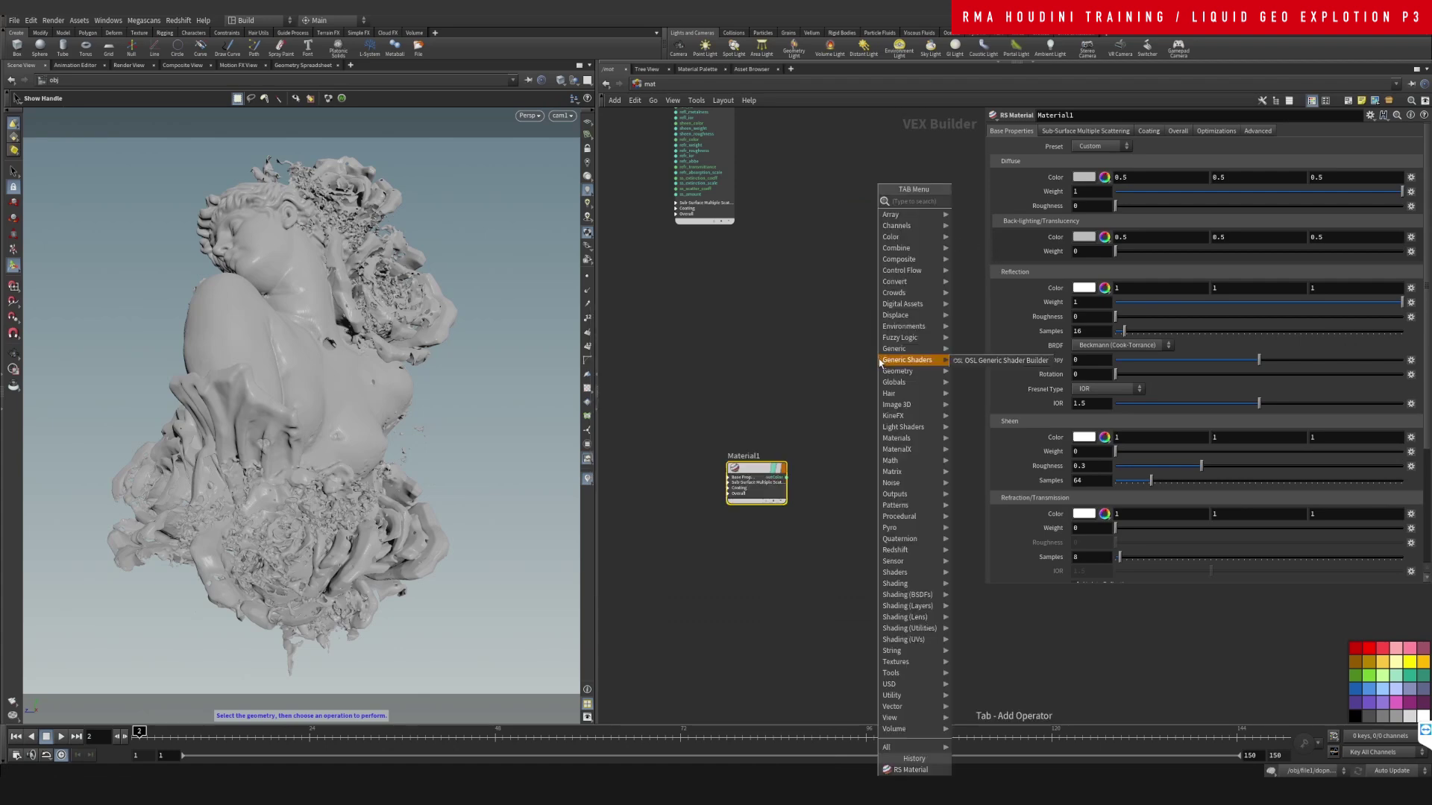
{"action": "type", "text": "reds"}
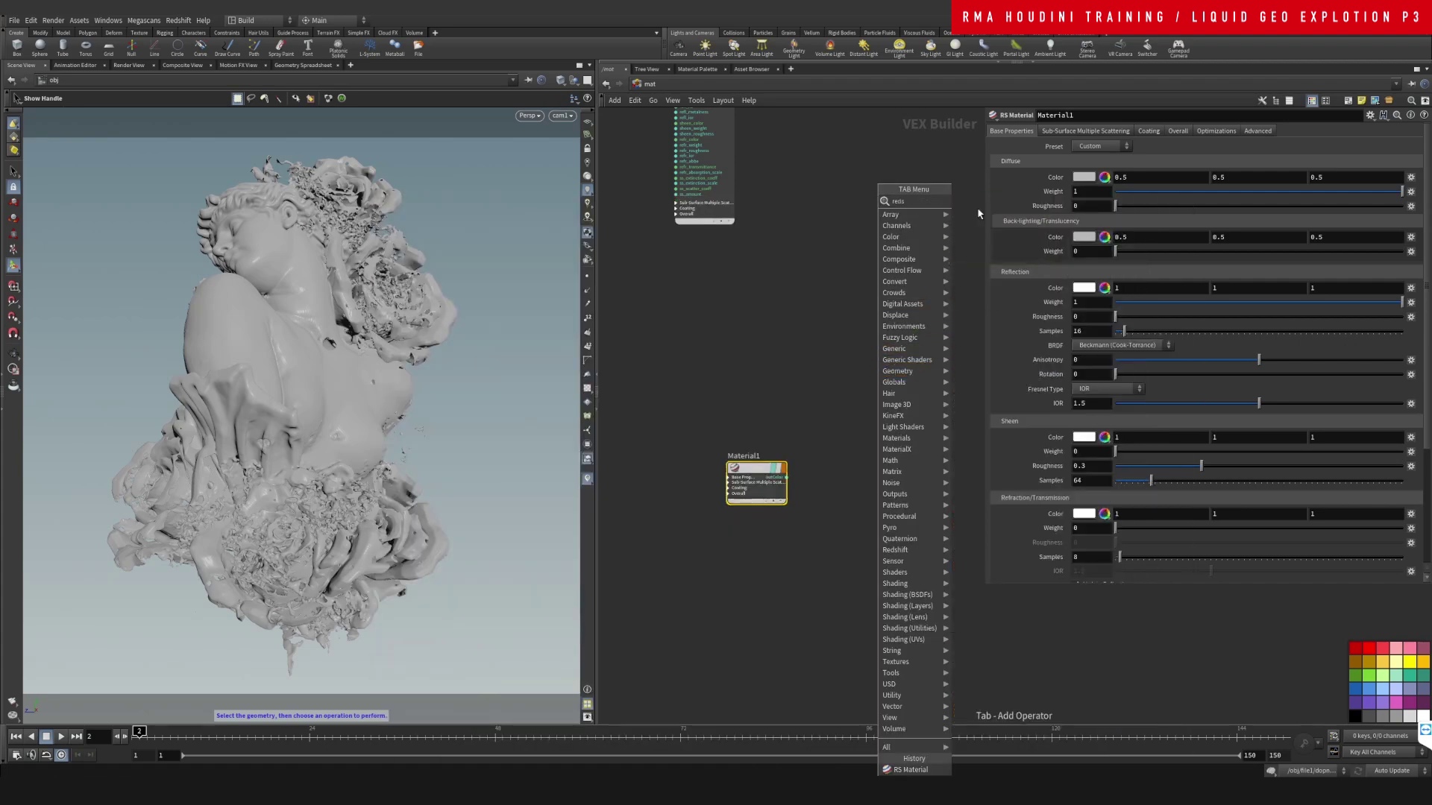
{"action": "left_click", "coordinate": [978, 214]}
{"action": "left_click", "coordinate": [857, 482]}
{"action": "scroll", "coordinate": [772, 514], "scroll_direction": "up", "scroll_amount": 3}
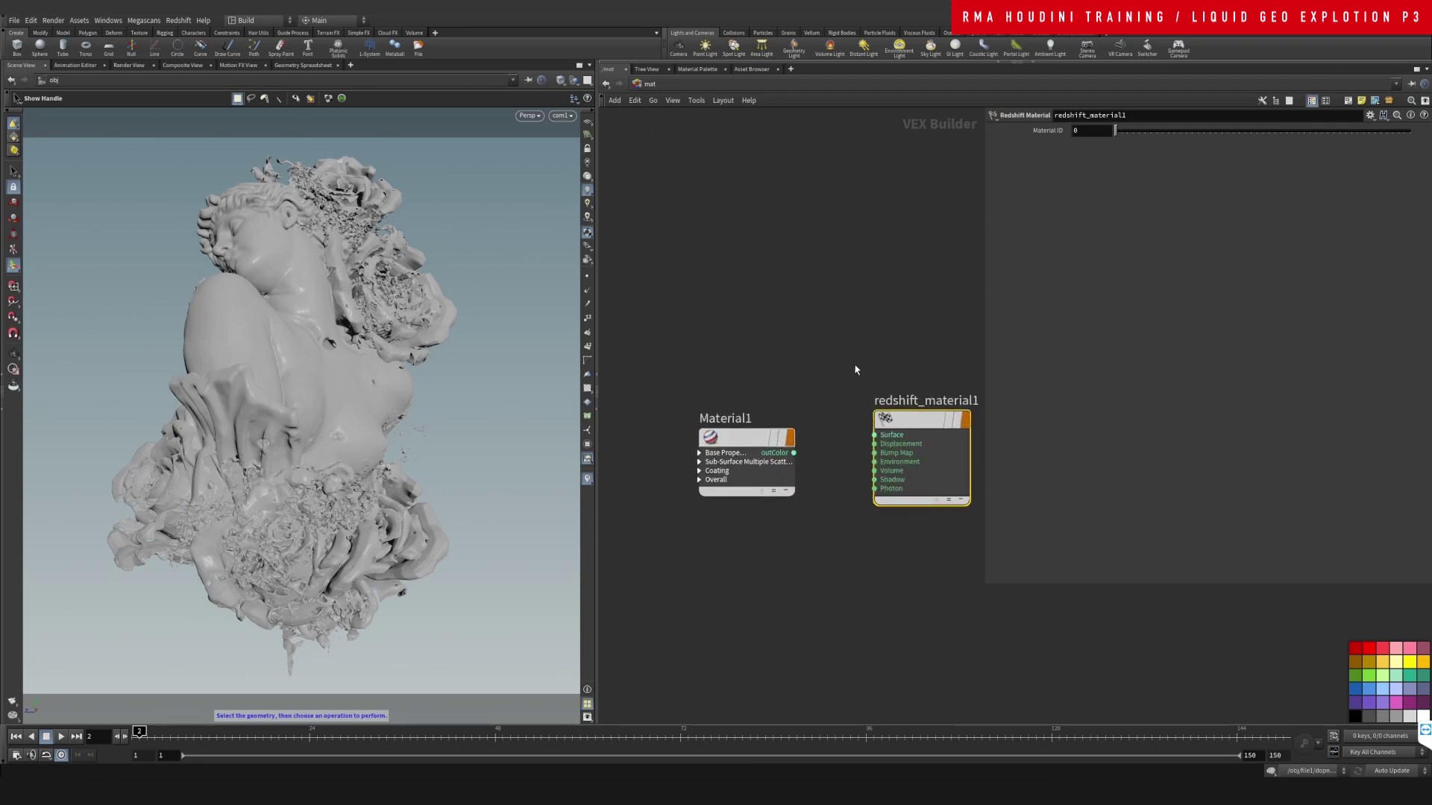
{"action": "left_click", "coordinate": [750, 432]}
{"action": "left_click", "coordinate": [914, 419]}
{"action": "left_click_drag", "start_coordinate": [793, 453], "coordinate": [882, 431]}
Apply the Gold preset to the Material1 node
{"action": "left_click", "coordinate": [753, 474]}
{"action": "left_click", "coordinate": [1102, 146]}
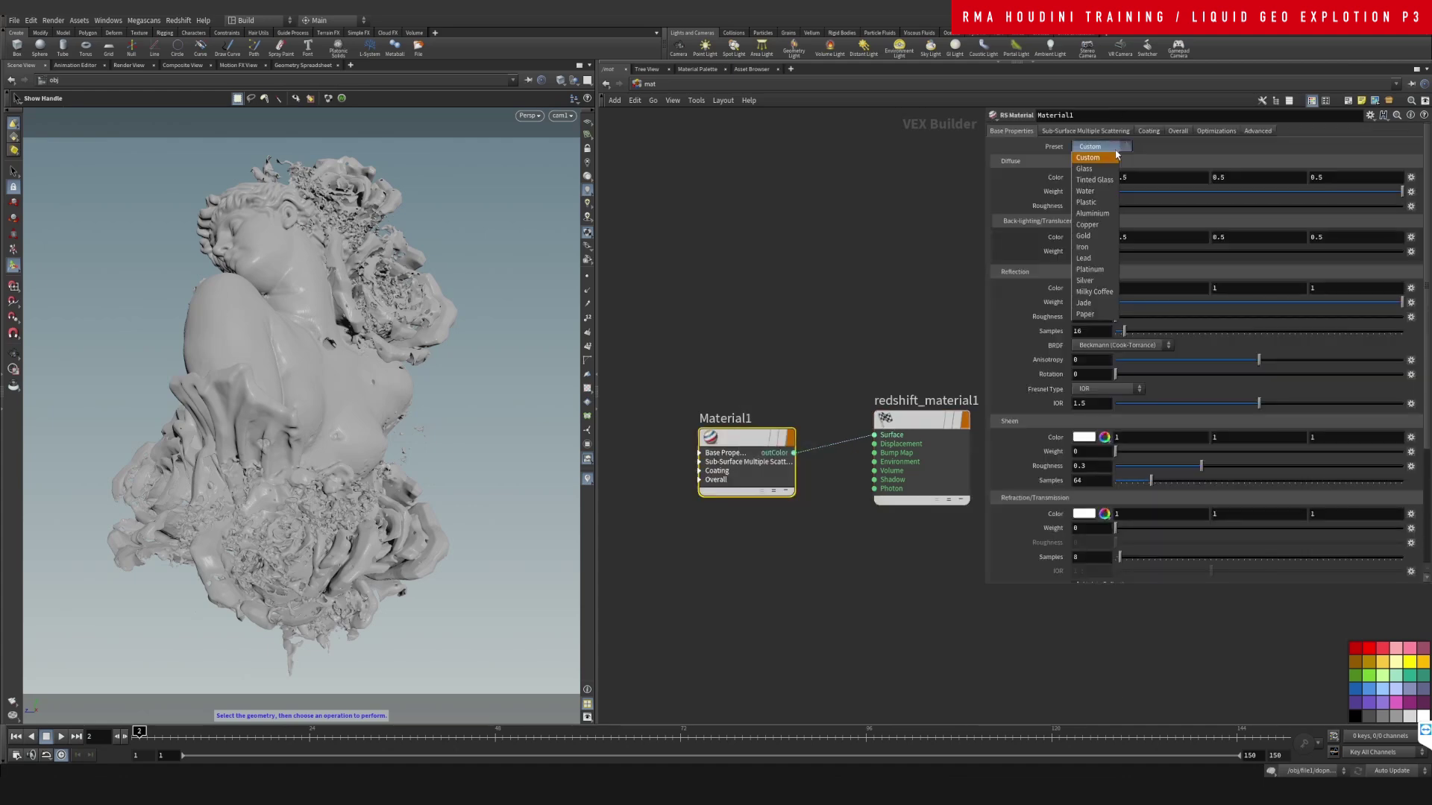
{"action": "left_click", "coordinate": [1096, 238]}
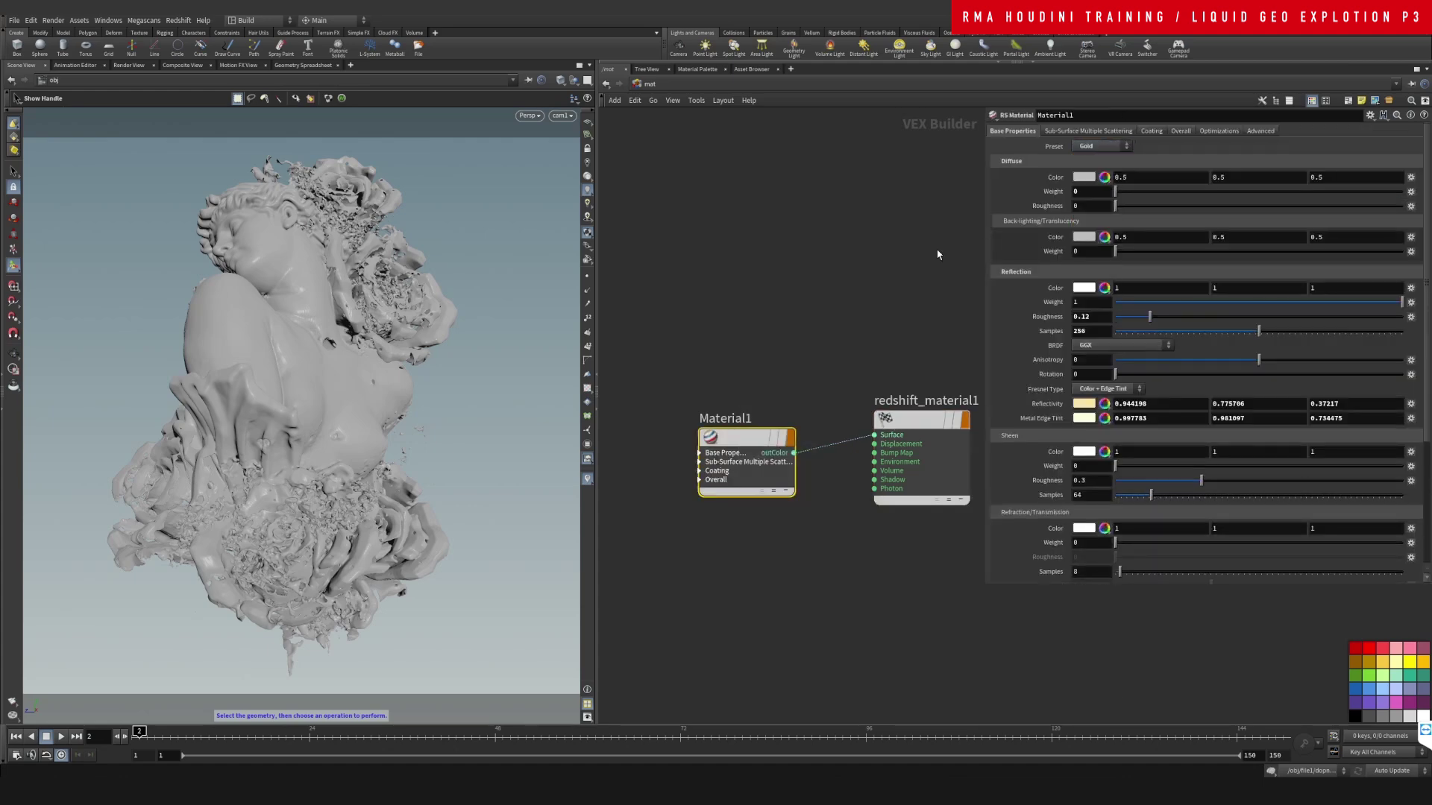
Rename the redshift_material1 node as tutorial
{"action": "scroll", "coordinate": [821, 295], "scroll_direction": "down", "scroll_amount": 3}
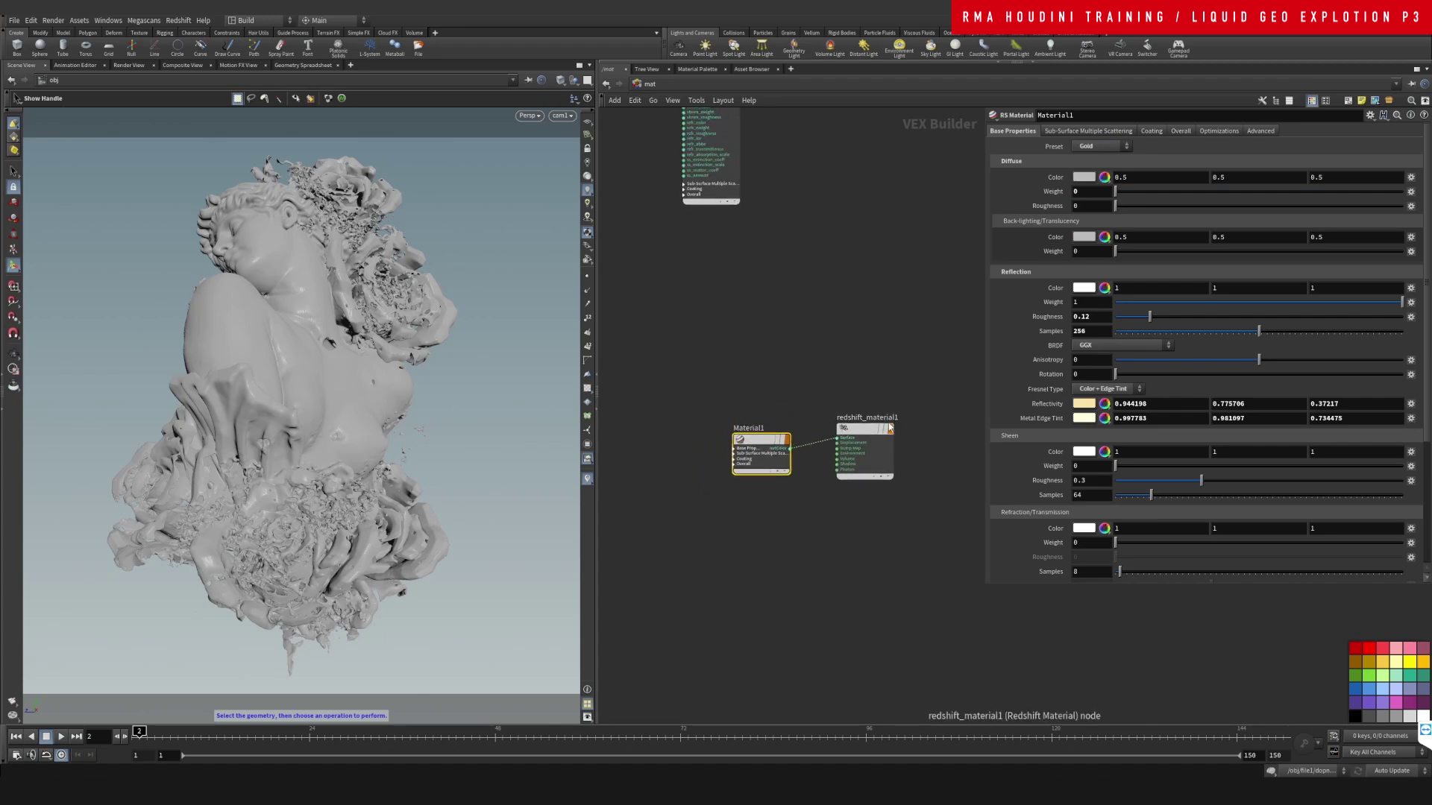
{"action": "double_click", "coordinate": [886, 417]}
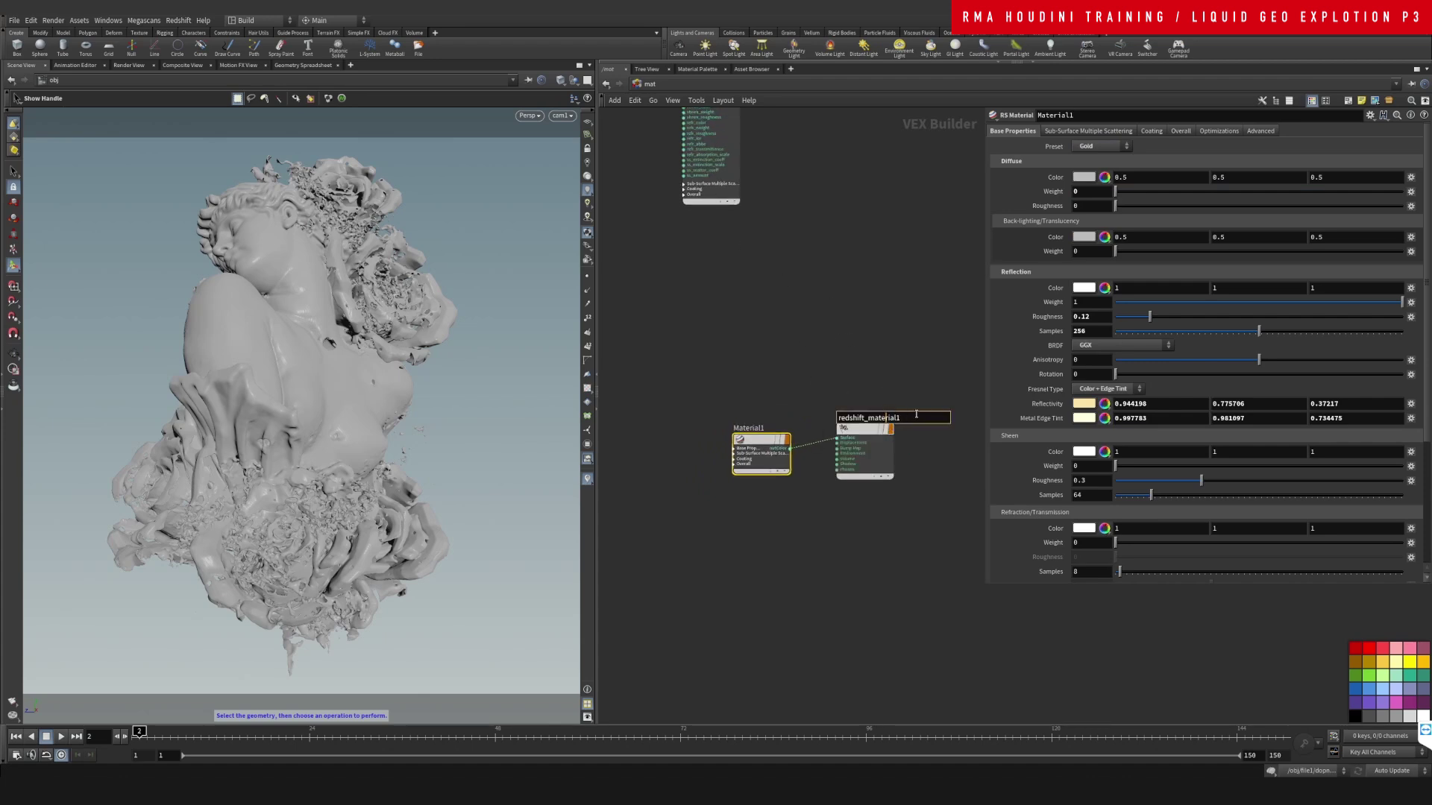
{"action": "key", "text": "ctrl+a"}
{"action": "type", "text": "tutorial"}
{"action": "key", "text": "Return"}
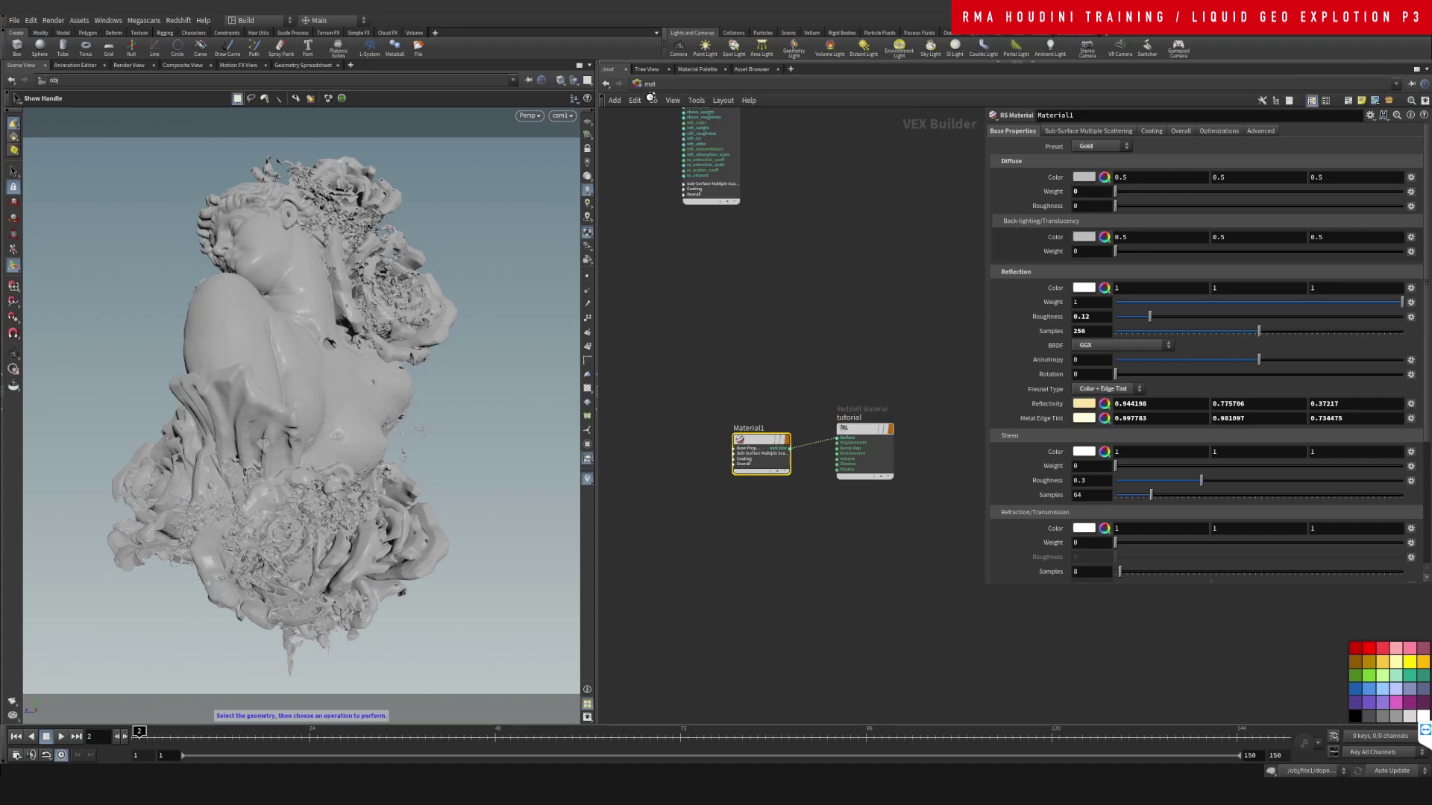
Check that the material1 node inside the file1 geometry network is assigned the tutorial material
{"action": "right_click", "coordinate": [654, 149]}
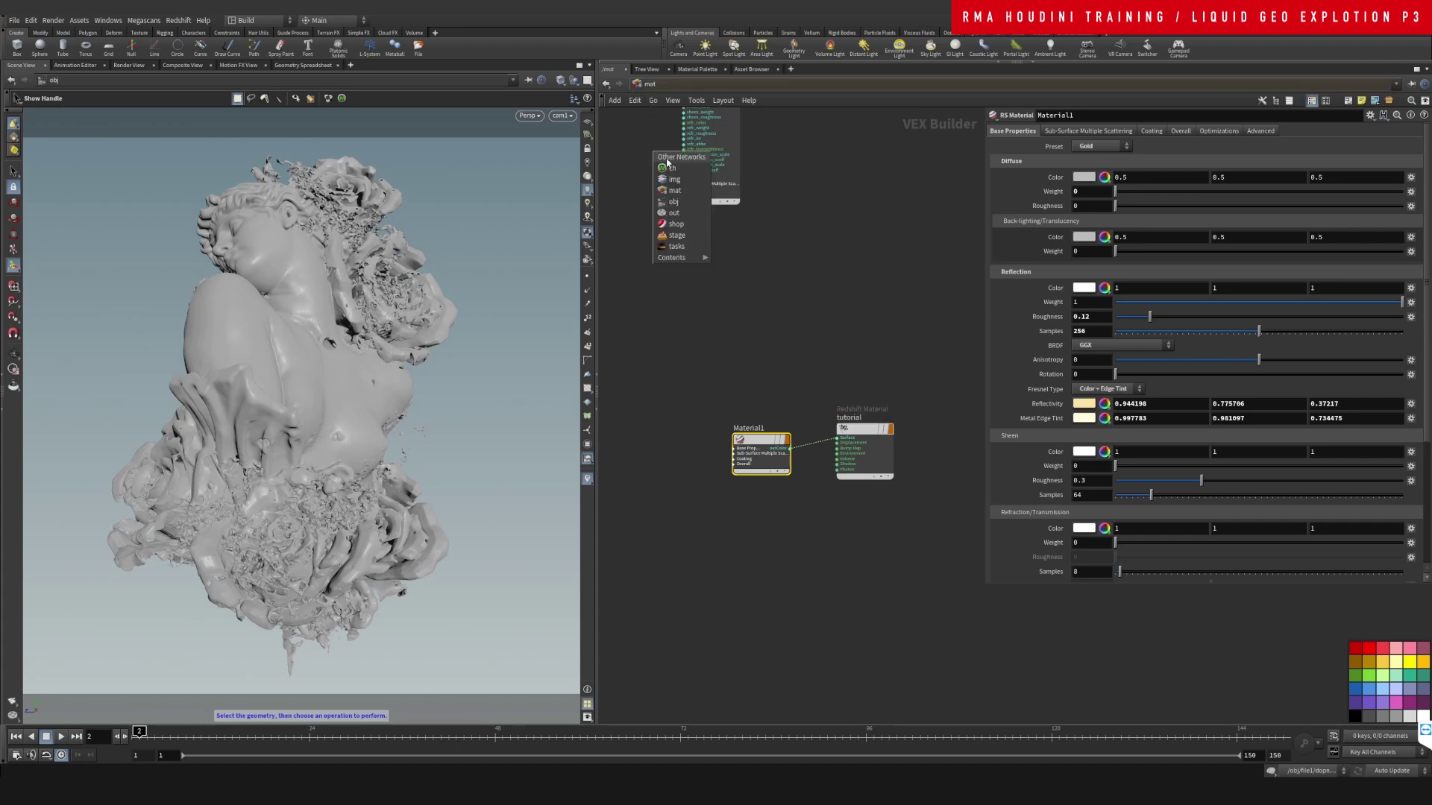
{"action": "left_click", "coordinate": [672, 198]}
{"action": "left_click_drag", "start_coordinate": [725, 337], "coordinate": [633, 388]}
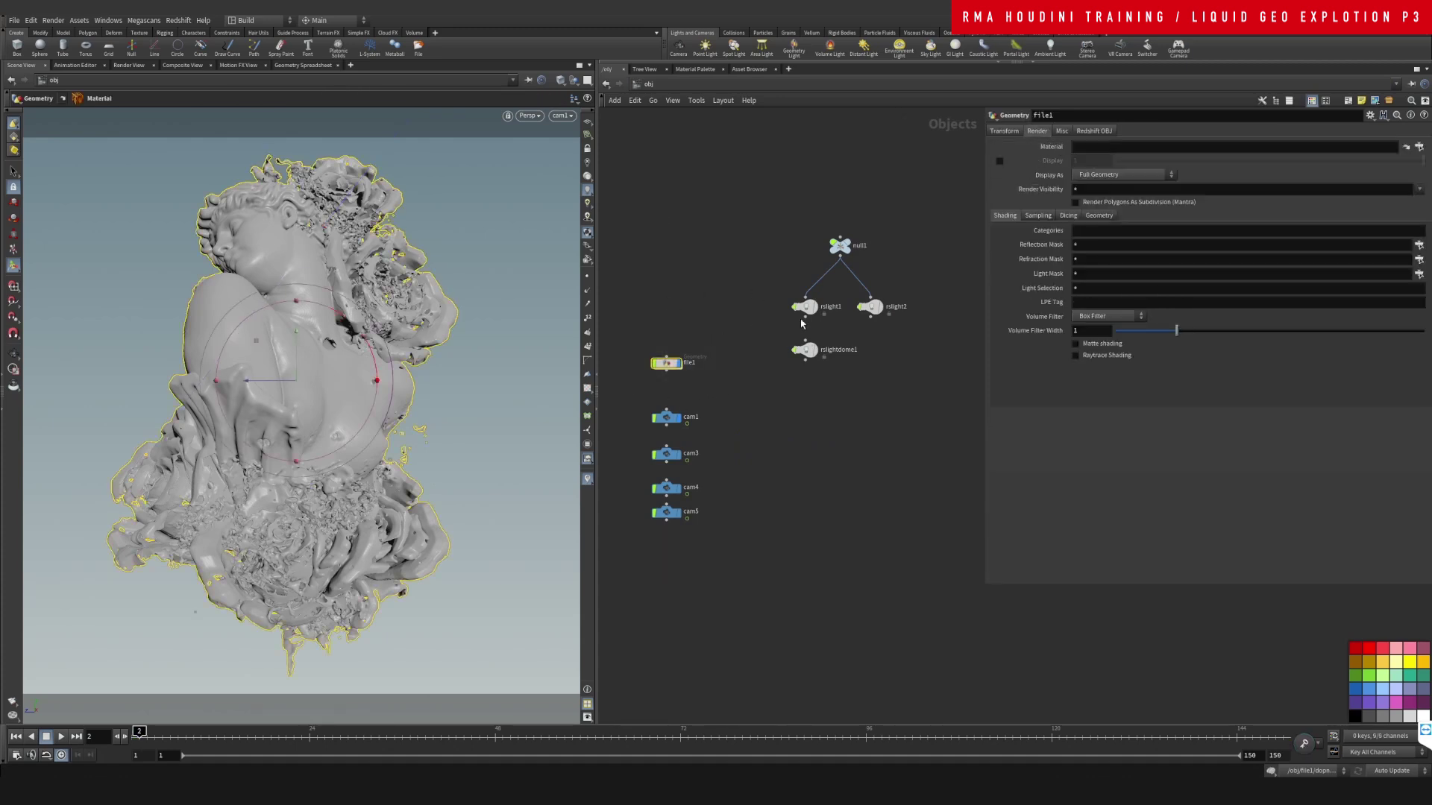
{"action": "double_click", "coordinate": [678, 362]}
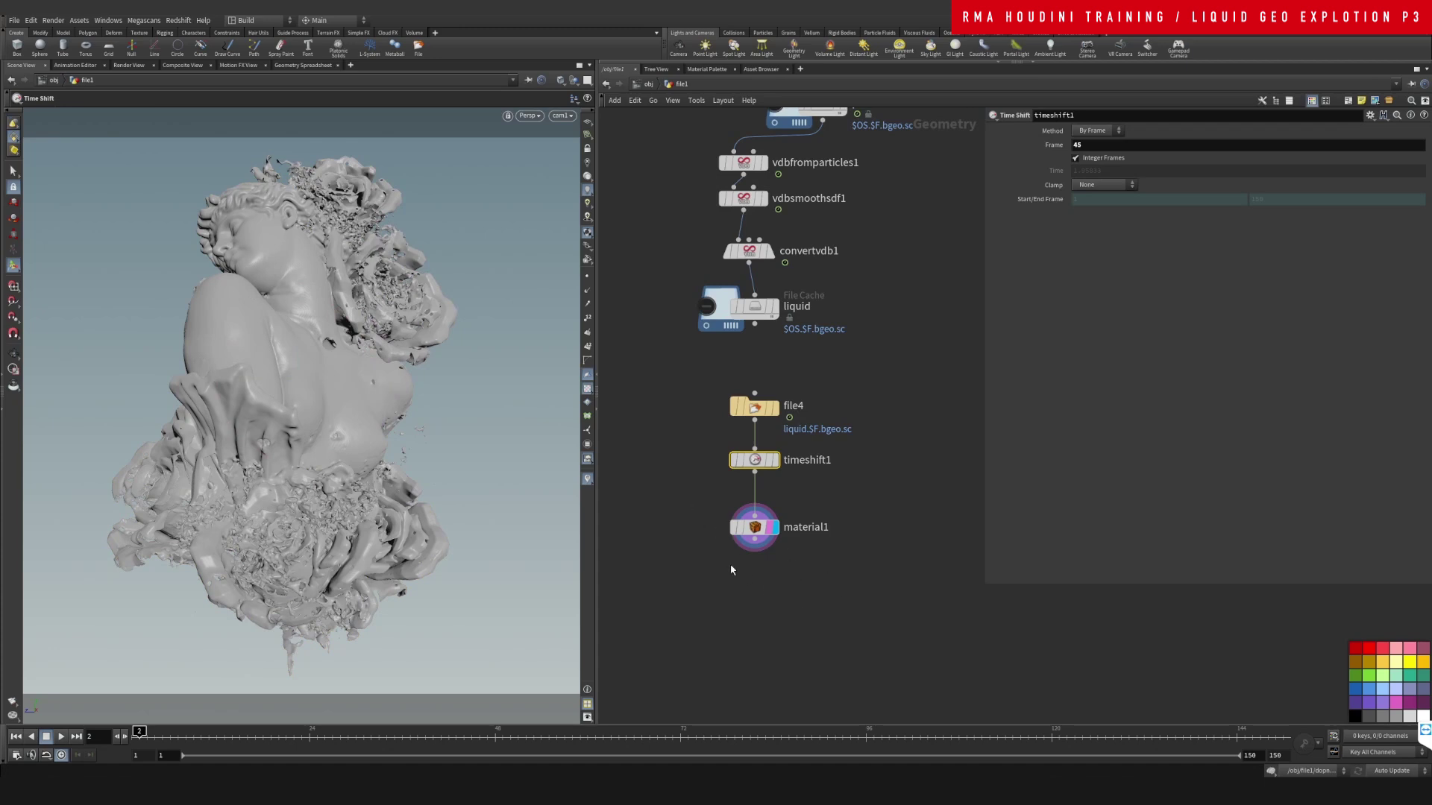
{"action": "key", "text": "Down"}
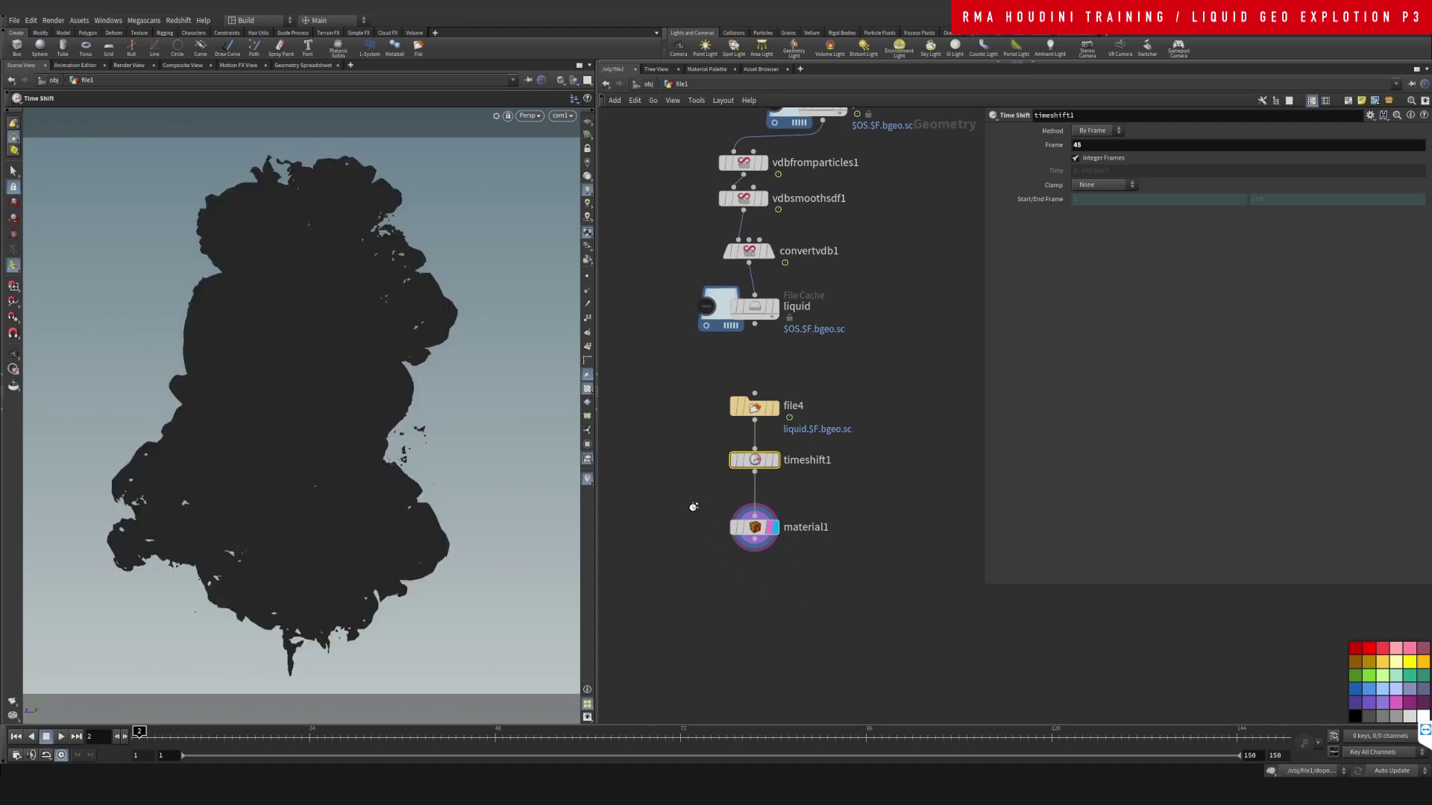
{"action": "left_click", "coordinate": [1412, 215]}
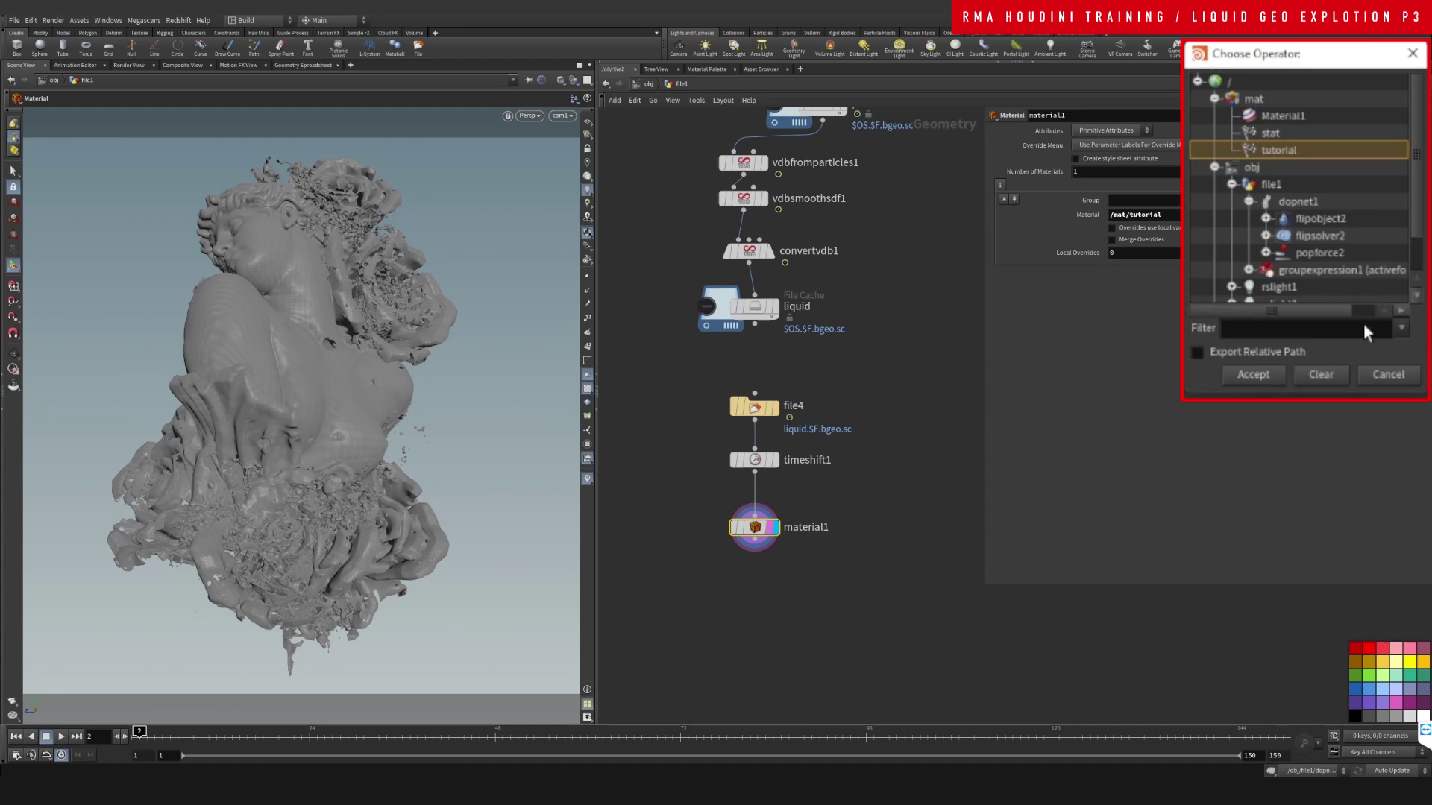
{"action": "left_click", "coordinate": [1388, 377]}
Return to the object level and look through file1's Redshift OBJ, Misc and Transform parameters
{"action": "left_click", "coordinate": [636, 79]}
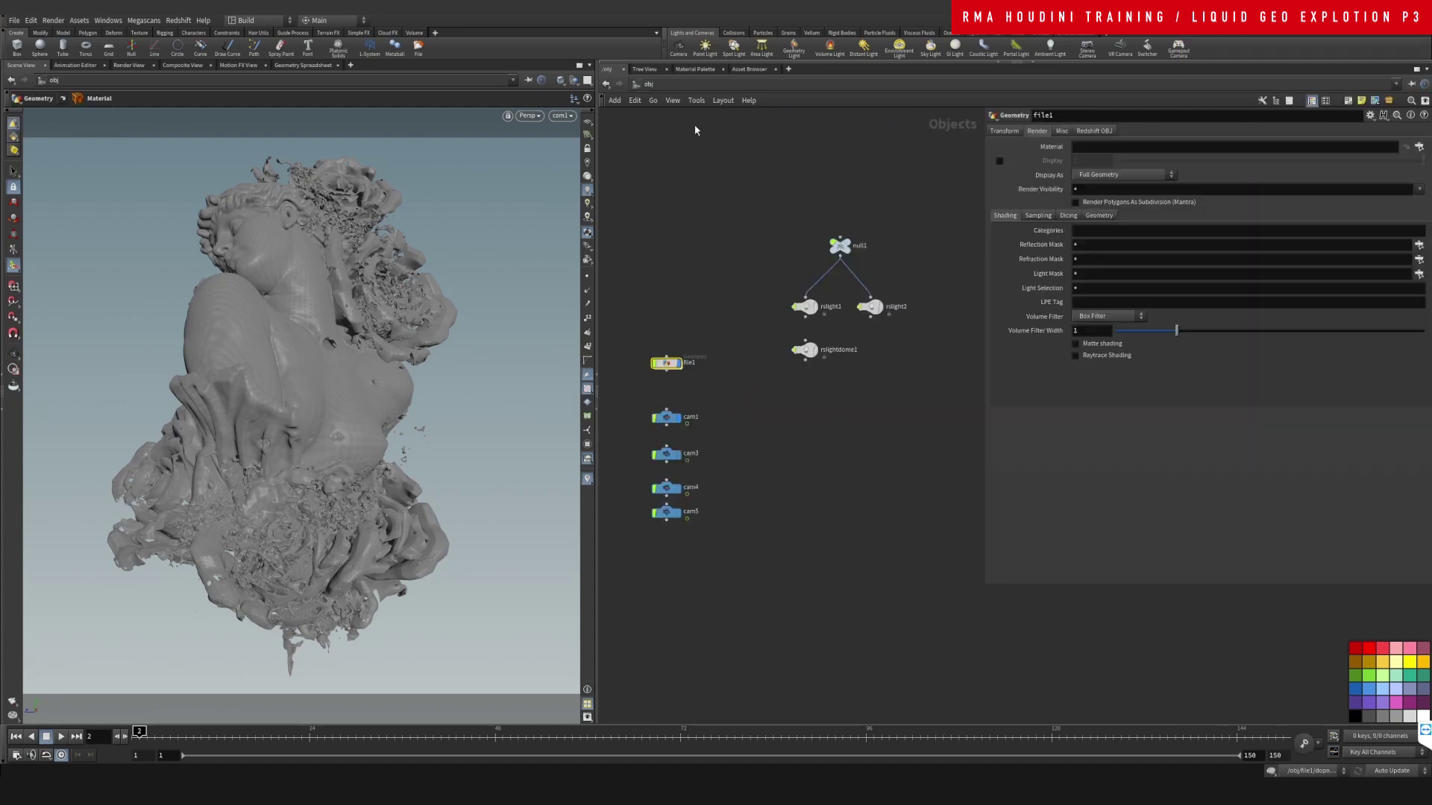
{"action": "left_click", "coordinate": [1104, 132]}
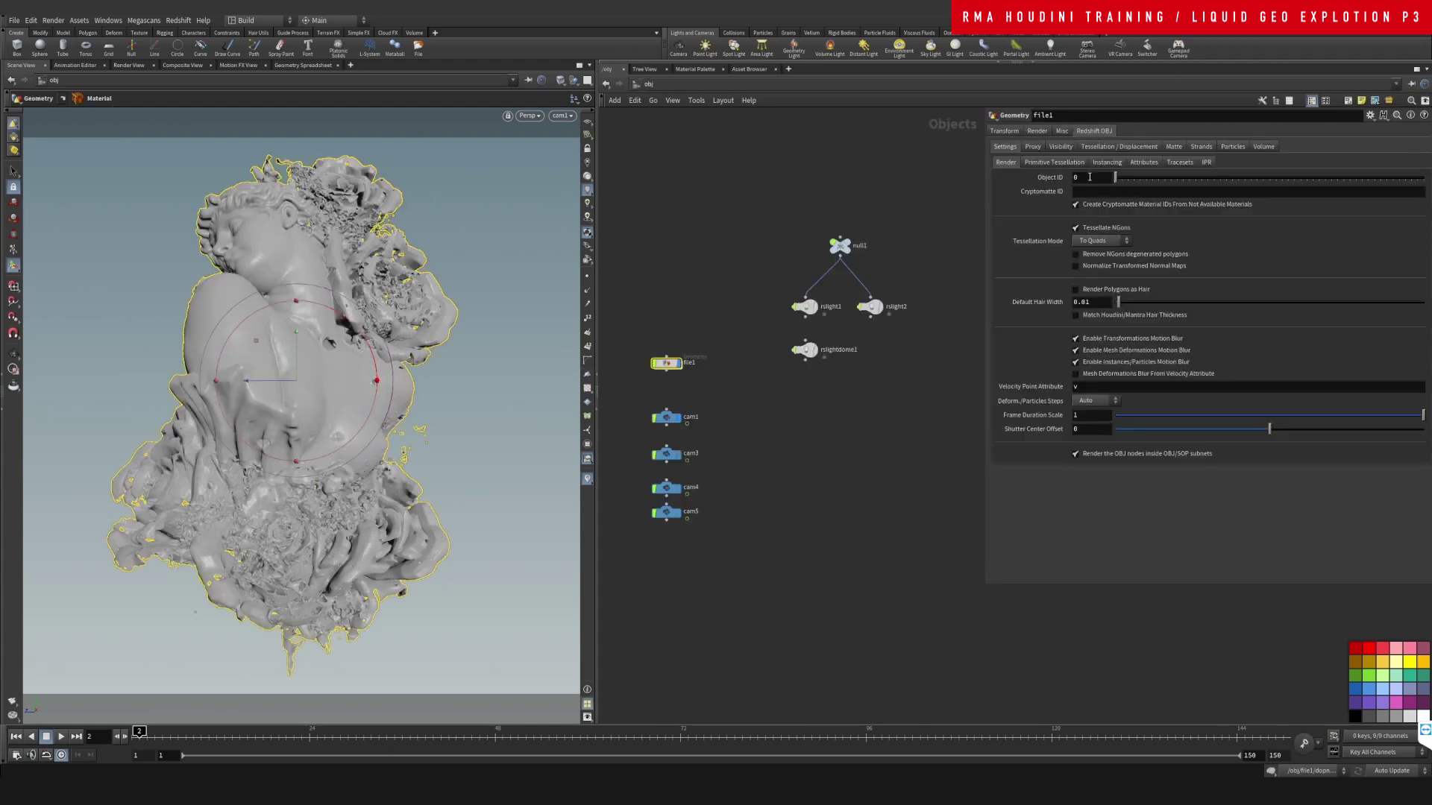
{"action": "left_click", "coordinate": [1063, 132]}
{"action": "left_click", "coordinate": [1005, 131]}
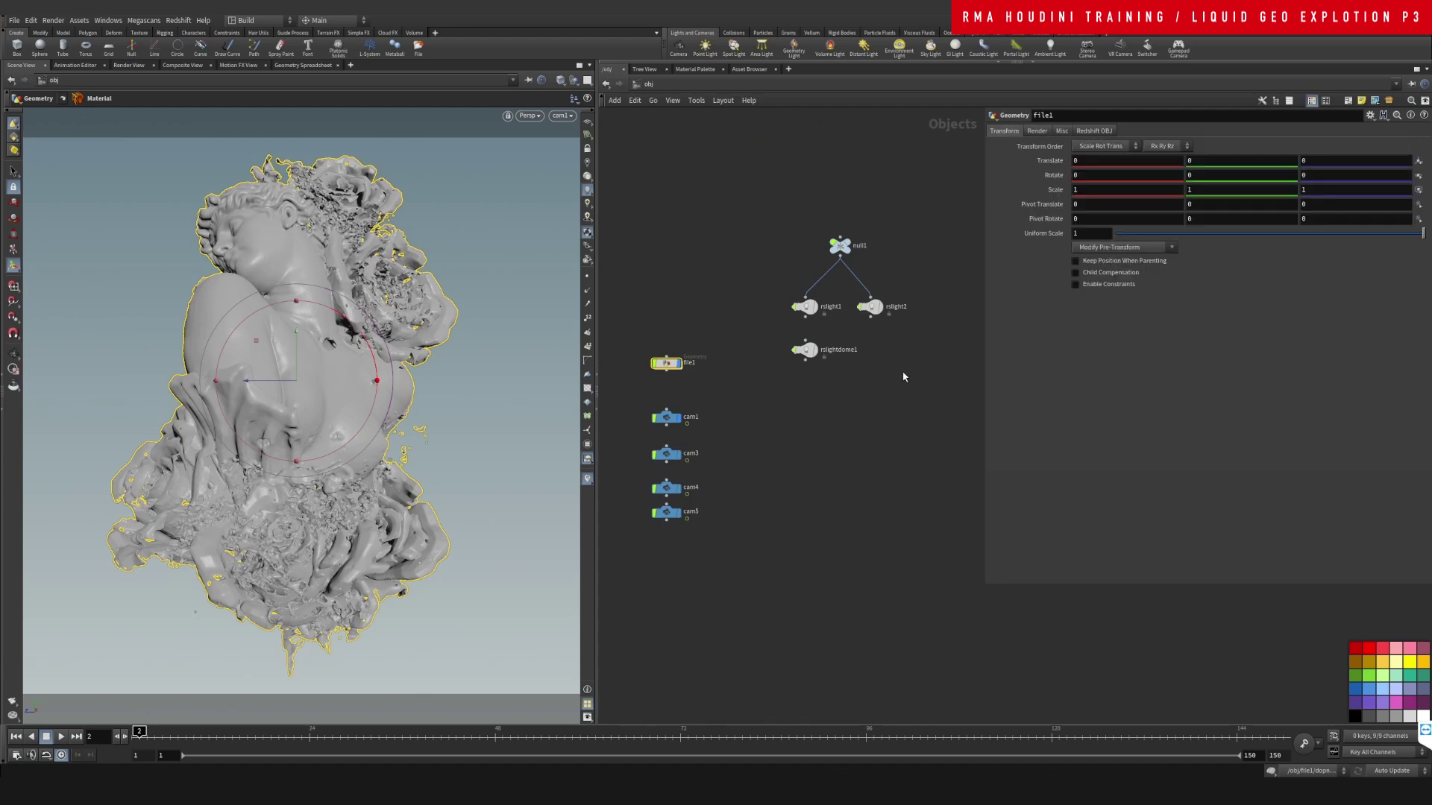
{"action": "left_click_drag", "start_coordinate": [759, 419], "coordinate": [786, 484]}
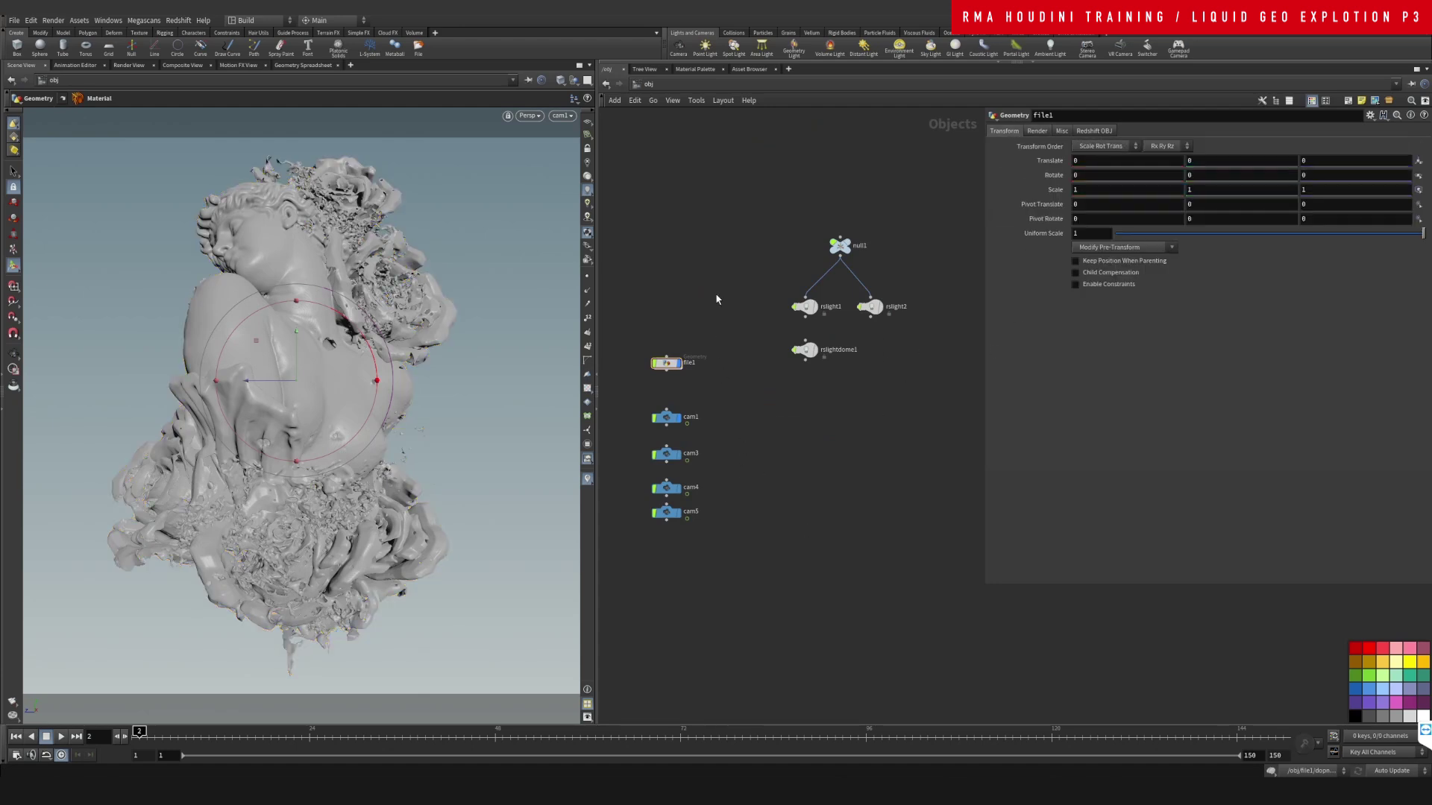
Switch to the out network and move the merge1 node closer to the four render nodes above it
{"action": "left_click", "coordinate": [649, 100]}
{"action": "left_click", "coordinate": [671, 149]}
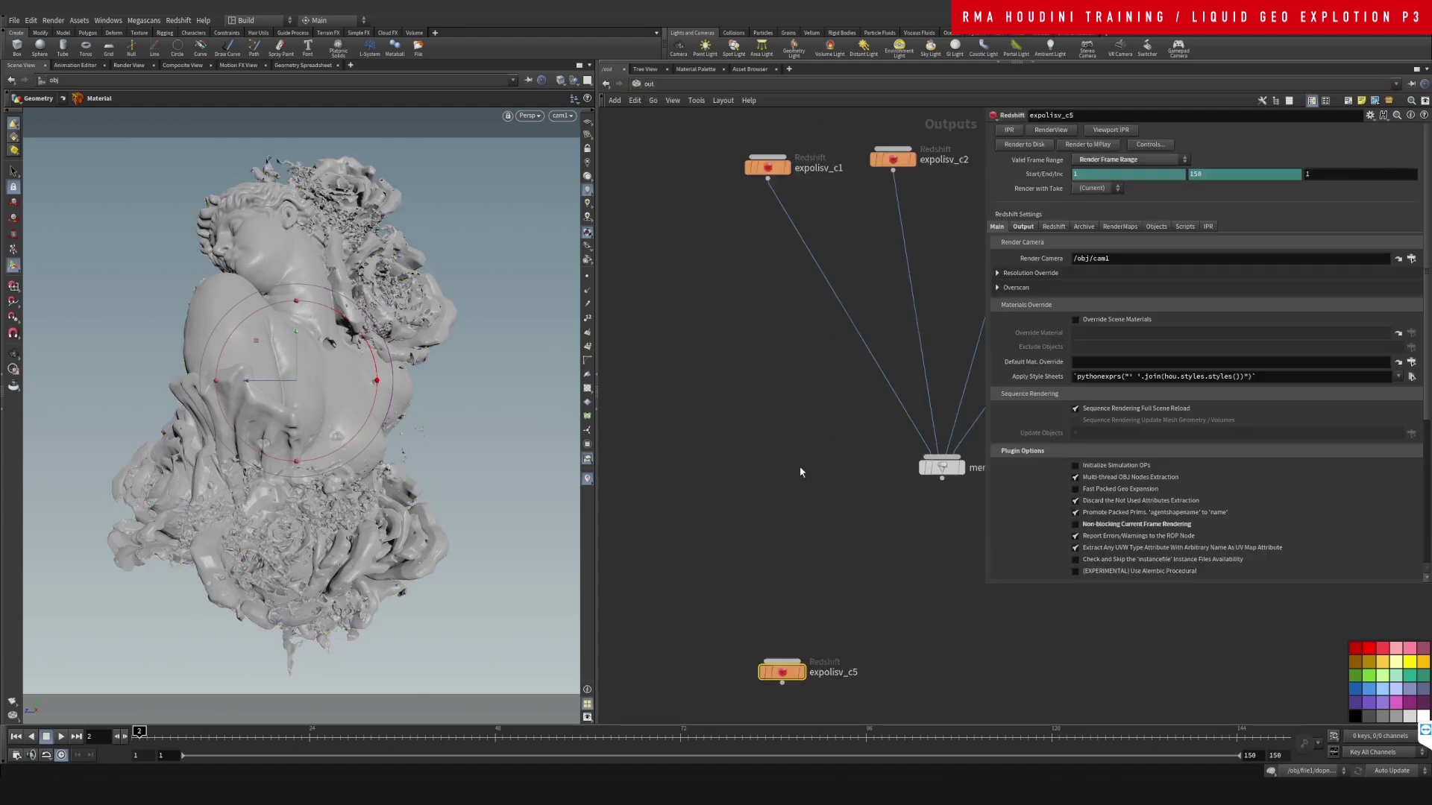
{"action": "key", "text": "h"}
{"action": "middle_click_drag", "start_coordinate": [841, 445], "coordinate": [775, 451]}
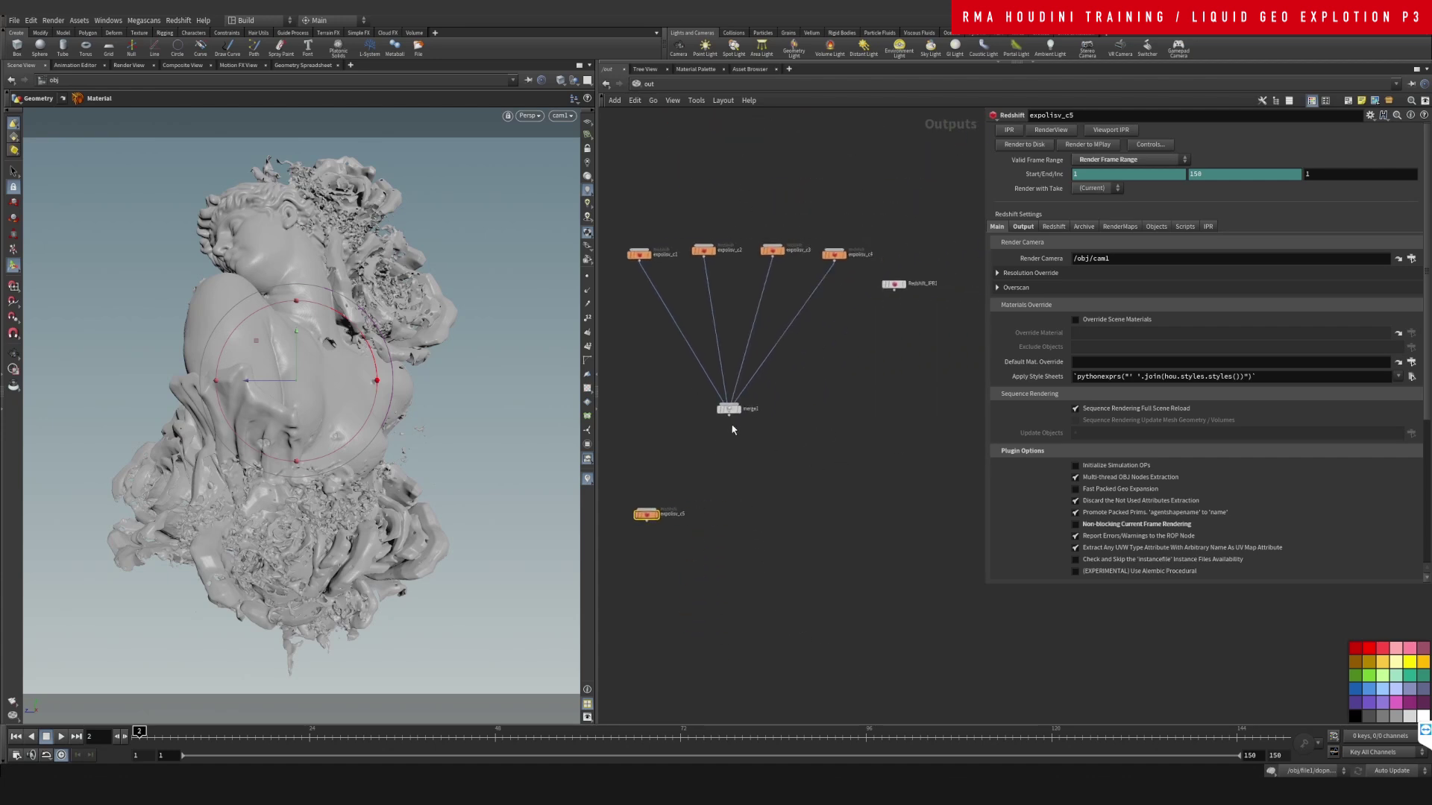
{"action": "left_click_drag", "start_coordinate": [728, 410], "coordinate": [729, 334]}
{"action": "left_click", "coordinate": [727, 333]}
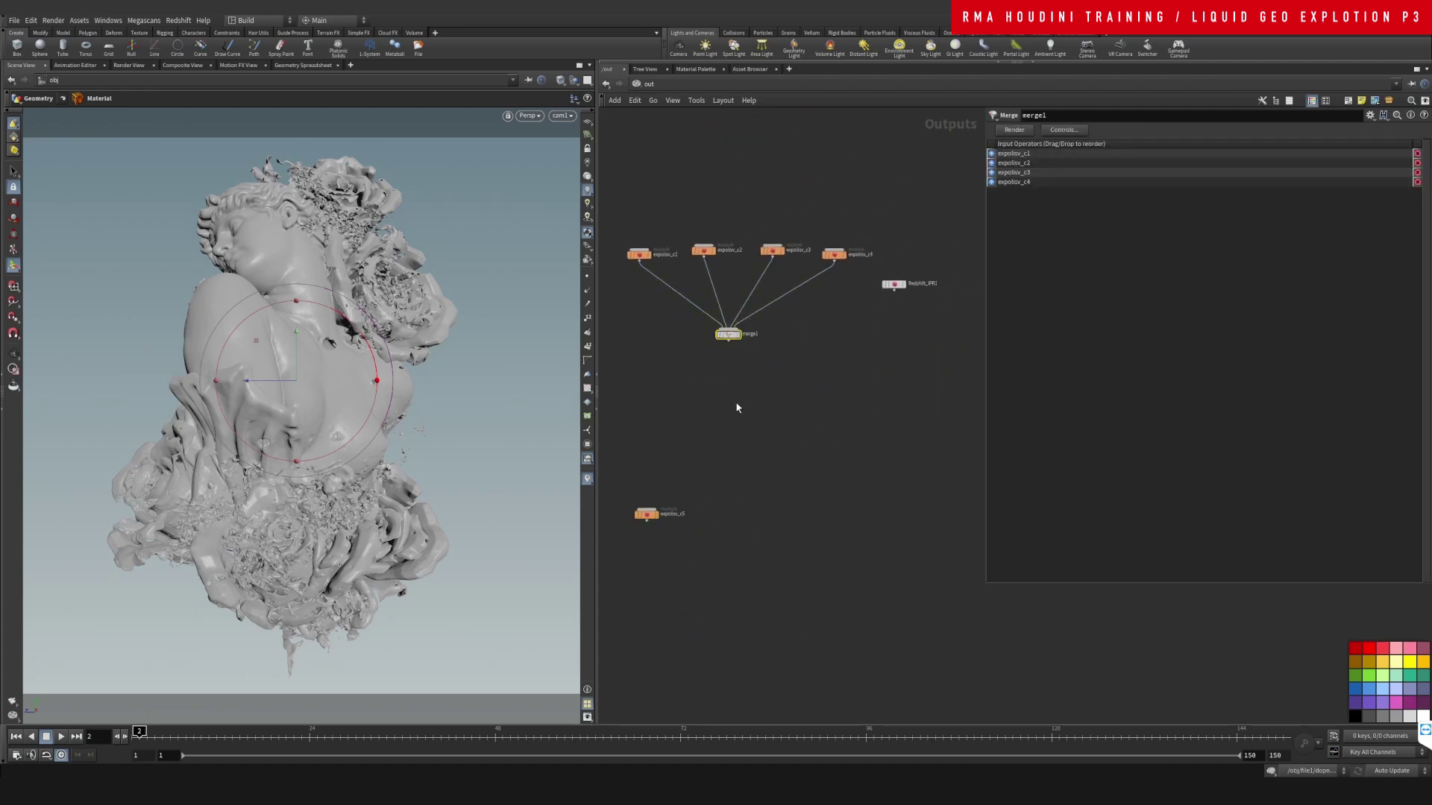
Delete the unconnected expolisv_c5 Redshift render node
{"action": "left_click_drag", "start_coordinate": [655, 525], "coordinate": [666, 409]}
{"action": "left_click", "coordinate": [656, 400]}
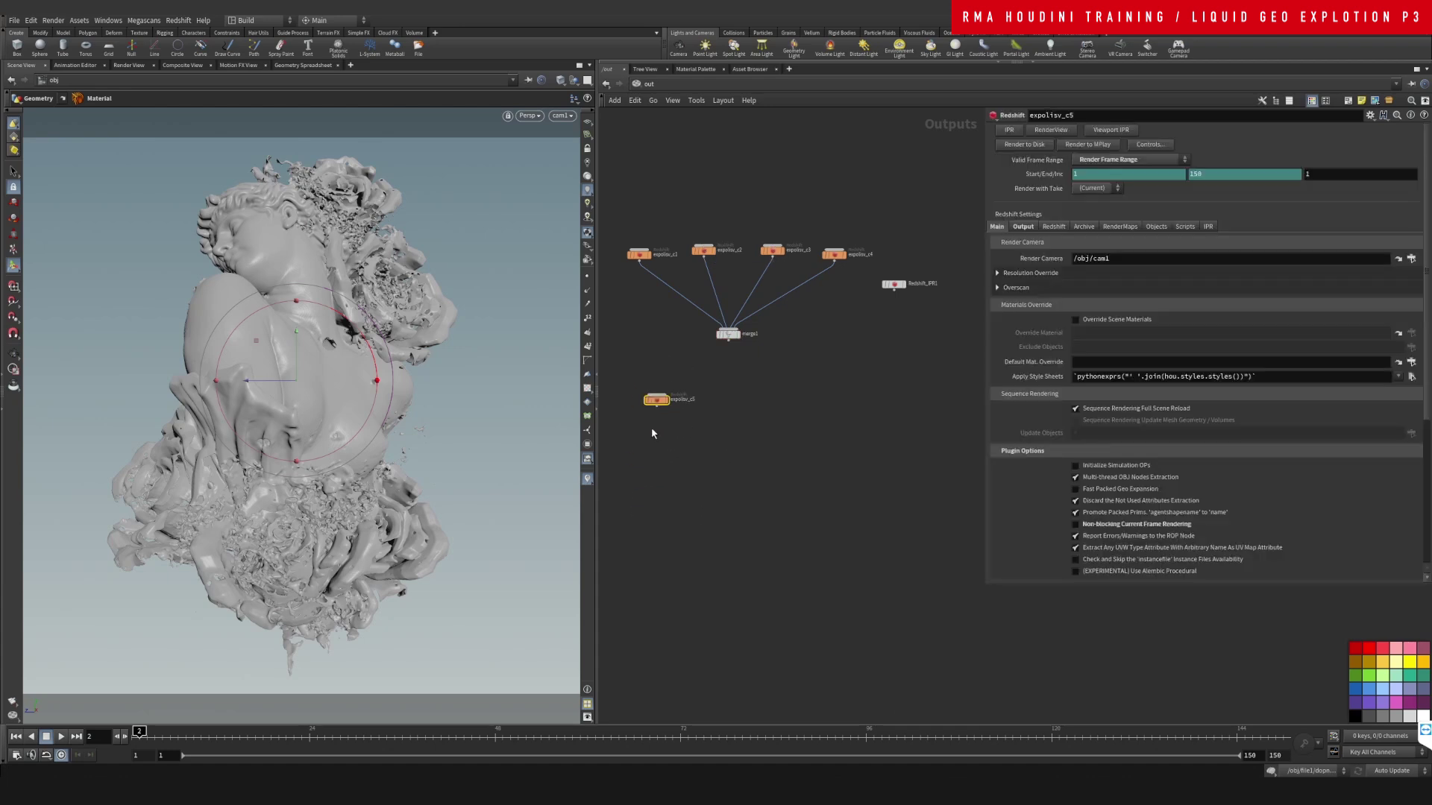
{"action": "key", "text": "Delete"}
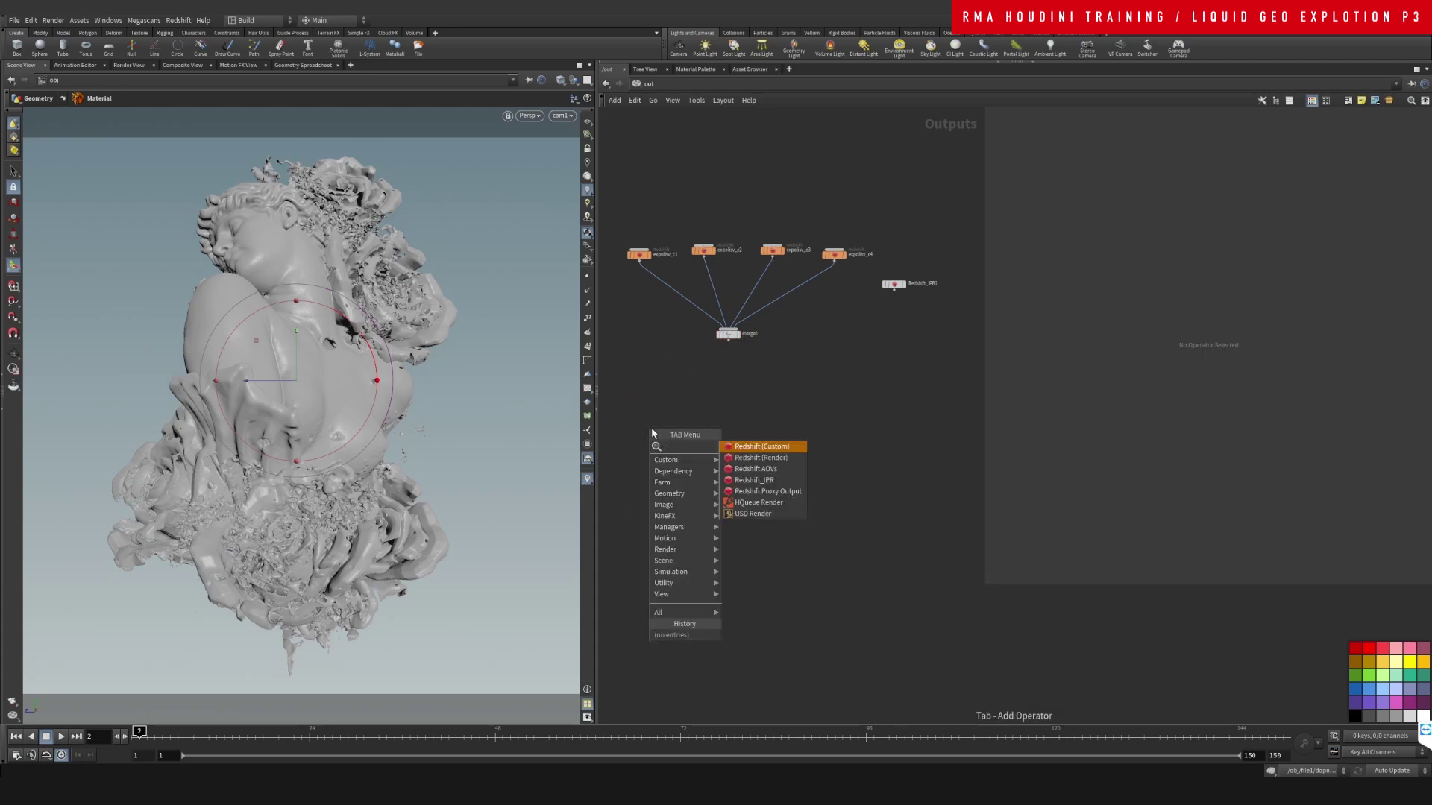
Add a Redshift ROP with its IPR node and move the ROP to the empty area well below merge1
{"action": "type", "text": "eds"}
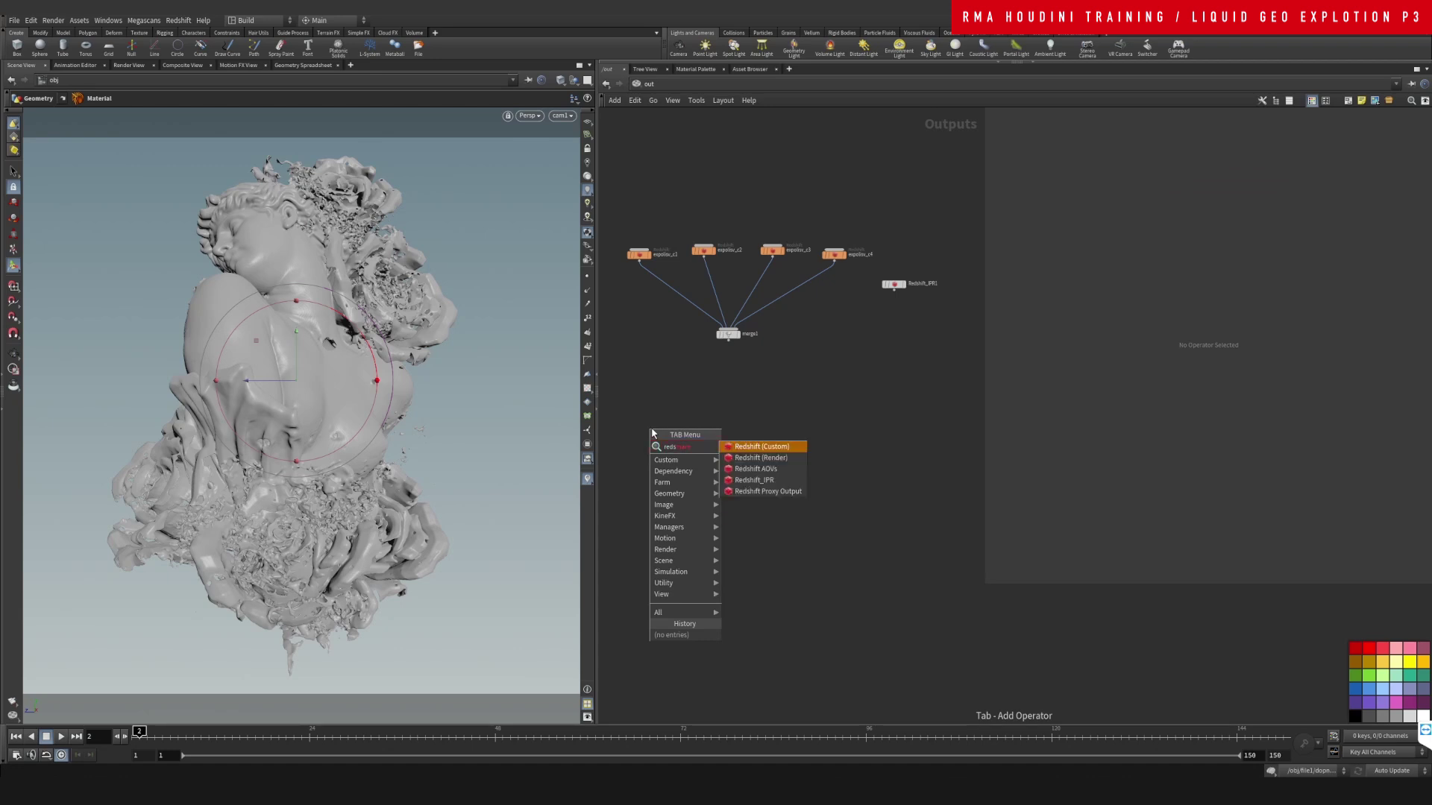
{"action": "key", "text": "Down"}
{"action": "key", "text": "Down"}
{"action": "key", "text": "Down"}
{"action": "key", "text": "Return"}
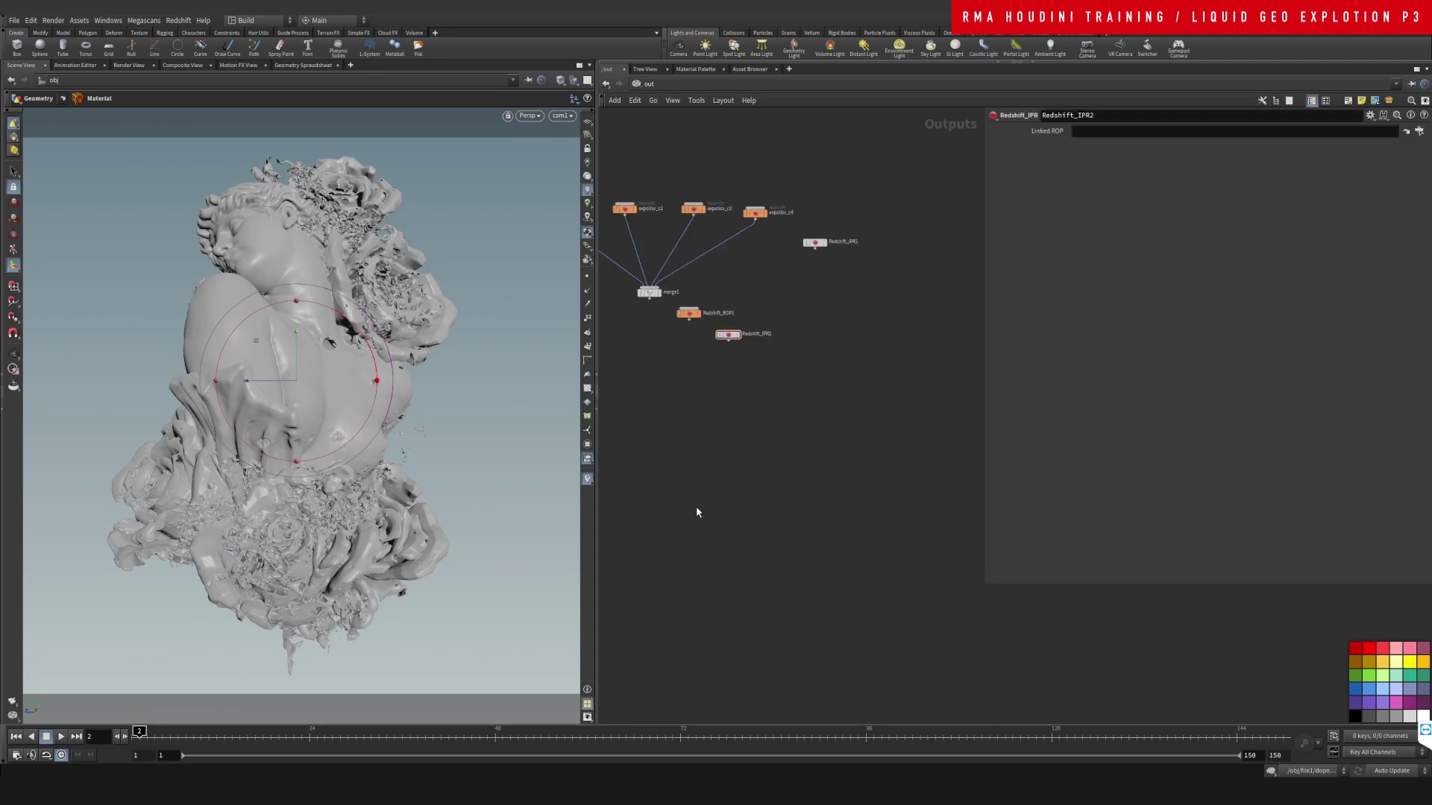
{"action": "middle_click_drag", "start_coordinate": [707, 416], "coordinate": [825, 367]}
{"action": "left_click_drag", "start_coordinate": [807, 264], "coordinate": [679, 514]}
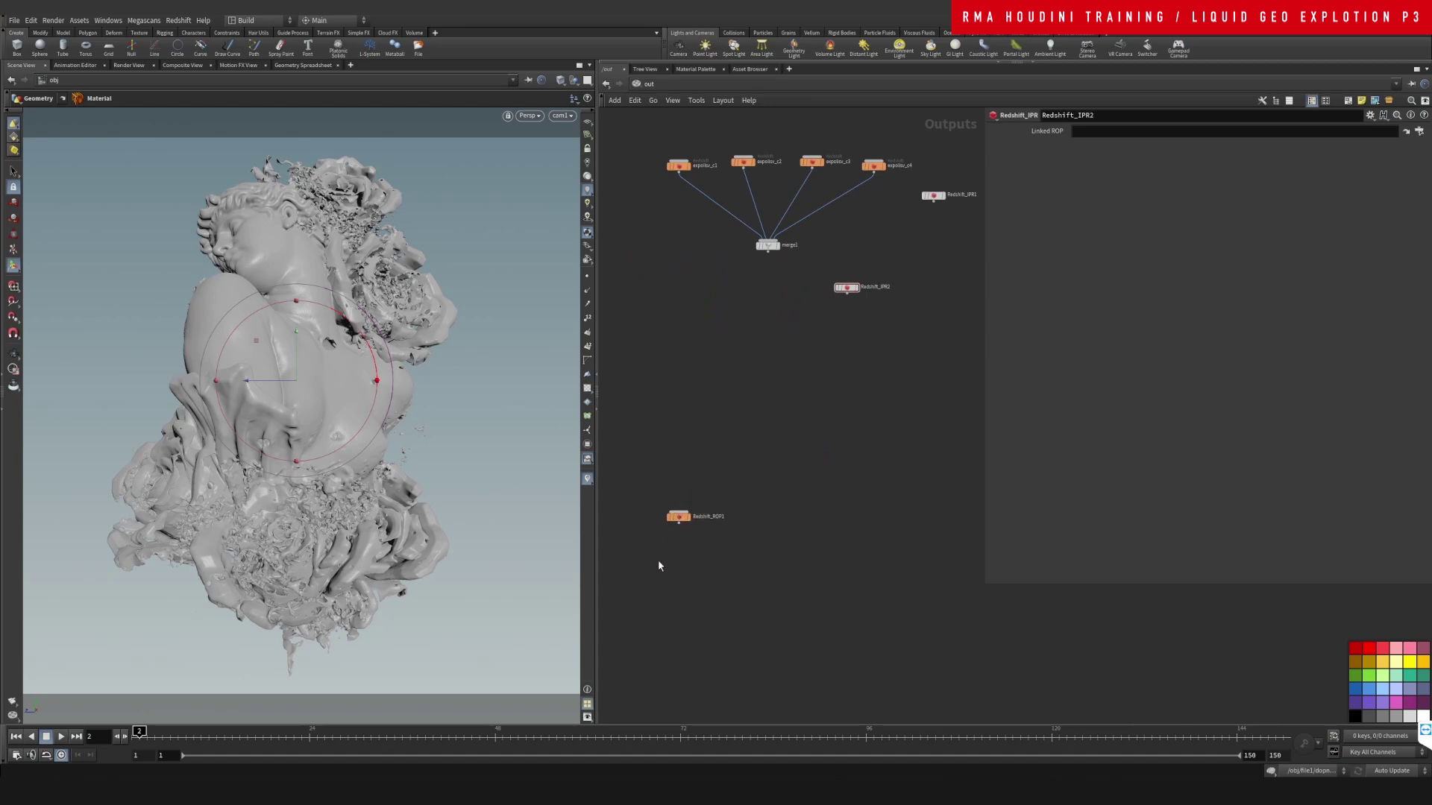
Rename the new Redshift ROP node as sh1
{"action": "scroll", "coordinate": [659, 560], "scroll_direction": "up", "scroll_amount": 3}
{"action": "left_click_drag", "start_coordinate": [656, 414], "coordinate": [734, 606]}
{"action": "left_click", "coordinate": [746, 495]}
{"action": "left_click_drag", "start_coordinate": [776, 495], "coordinate": [596, 497]}
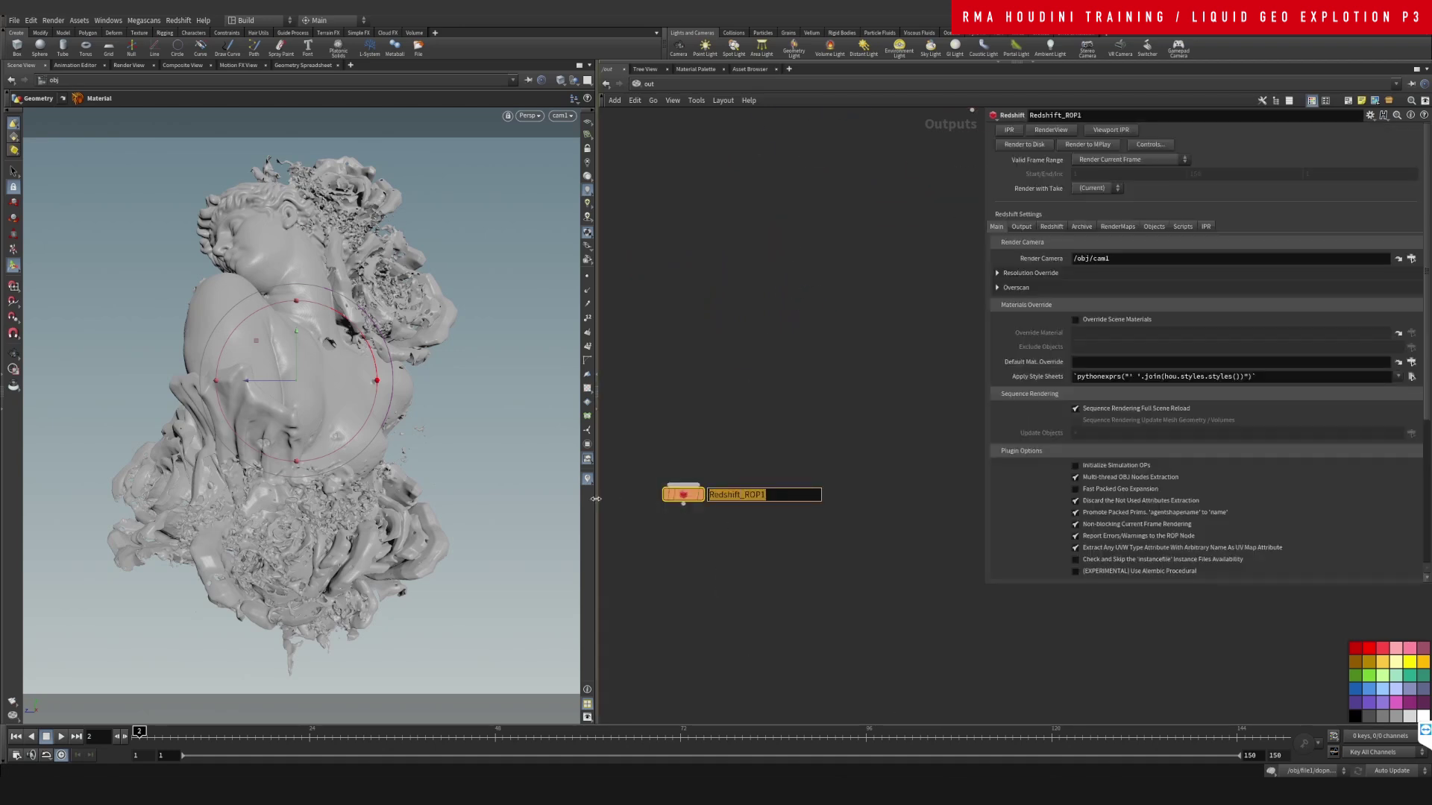
{"action": "type", "text": "sj1"}
{"action": "key", "text": "Return"}
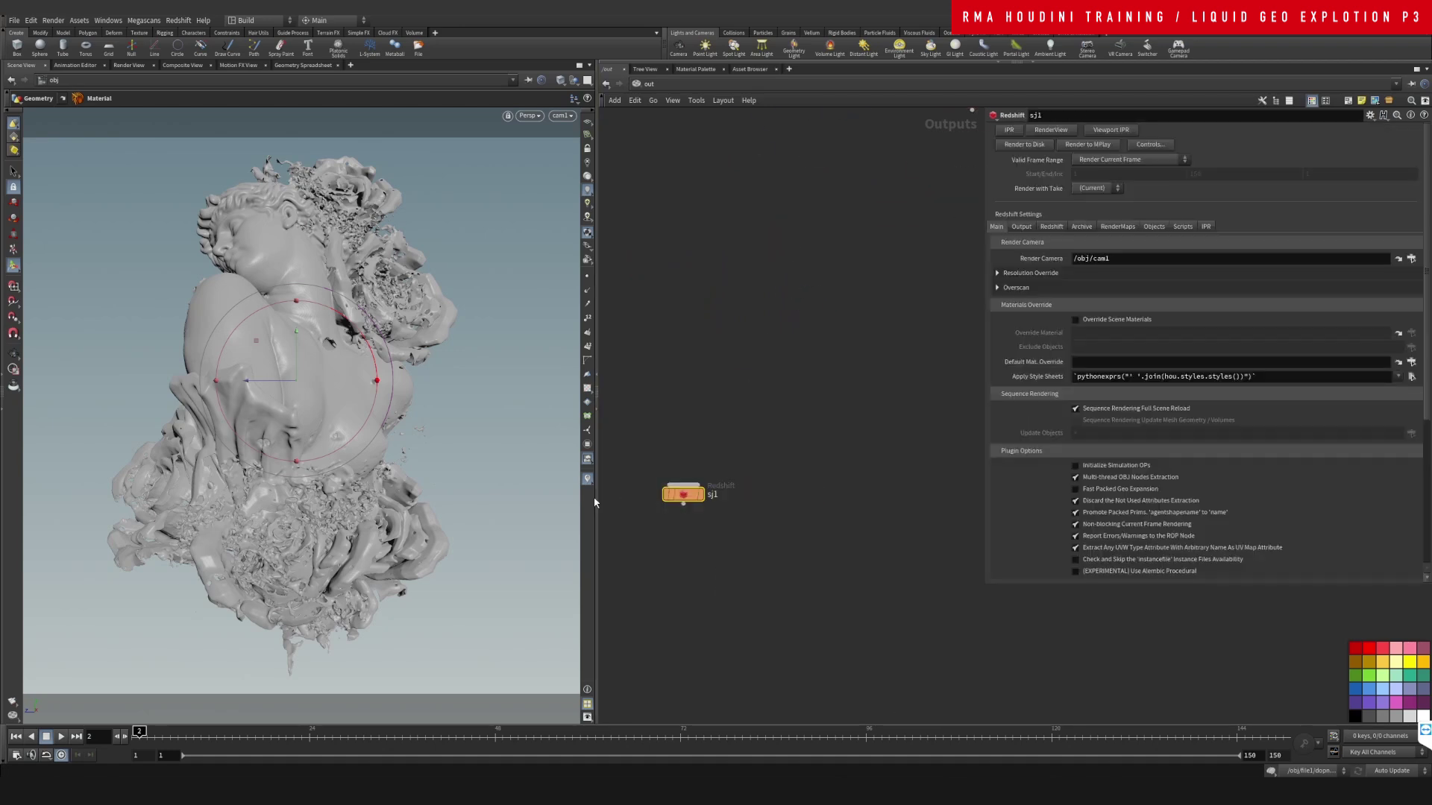
{"action": "double_click", "coordinate": [714, 494]}
{"action": "type", "text": "sh1"}
{"action": "key", "text": "Return"}
Show sh1's output settings with more room for the parameters and set Valid Frame Range to Render Frame Range
{"action": "left_click", "coordinate": [1021, 227]}
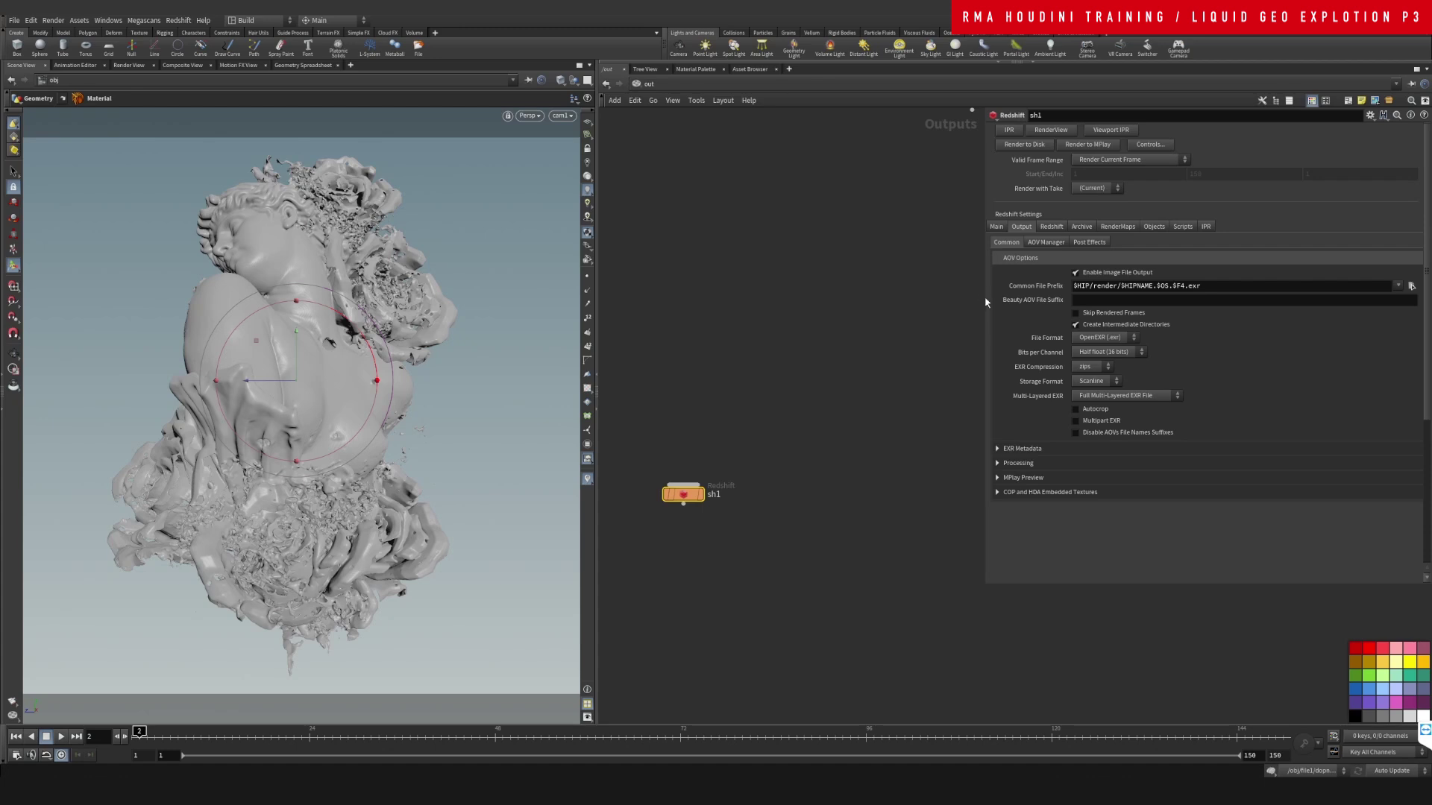
{"action": "left_click_drag", "start_coordinate": [985, 305], "coordinate": [789, 314]}
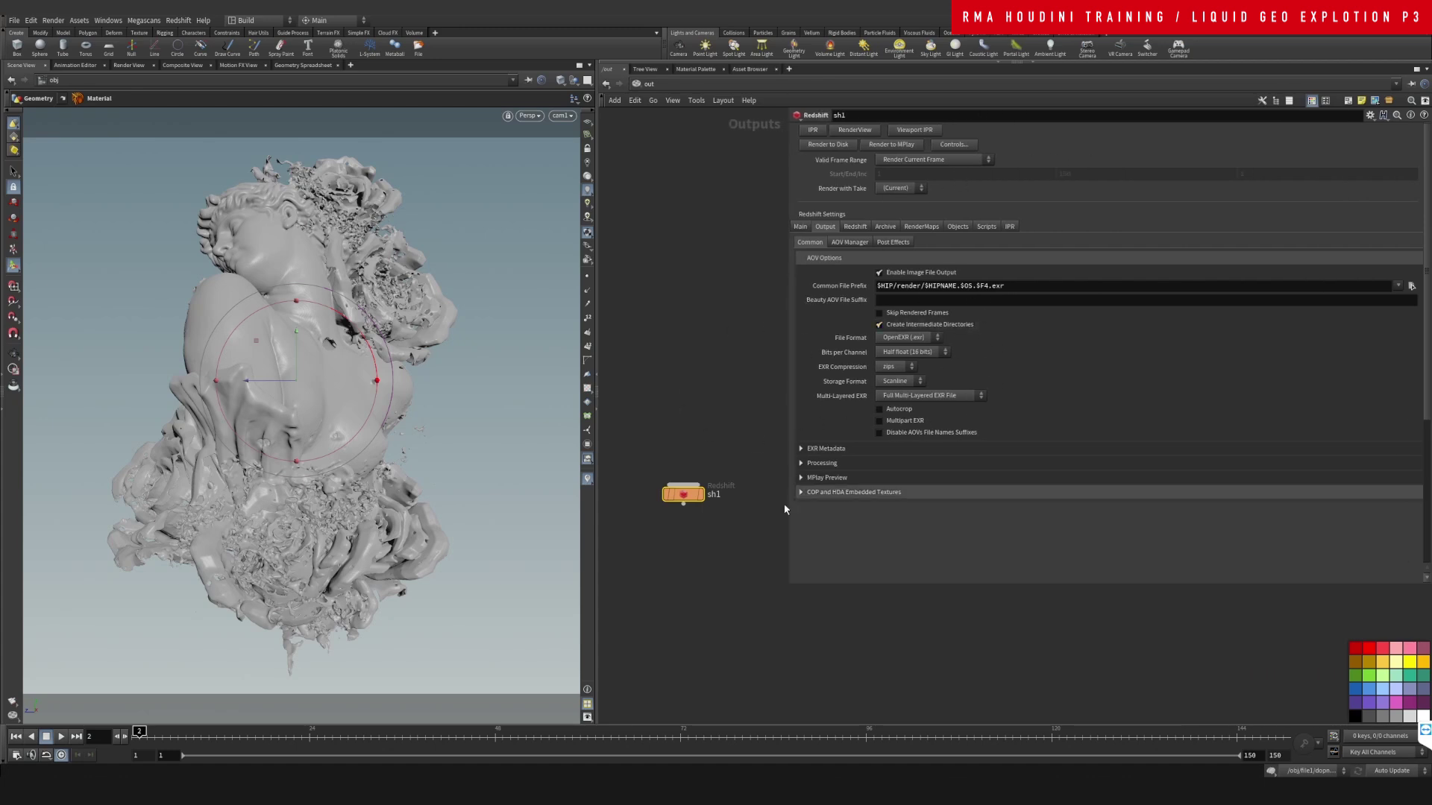
{"action": "left_click", "coordinate": [937, 161]}
{"action": "left_click", "coordinate": [943, 183]}
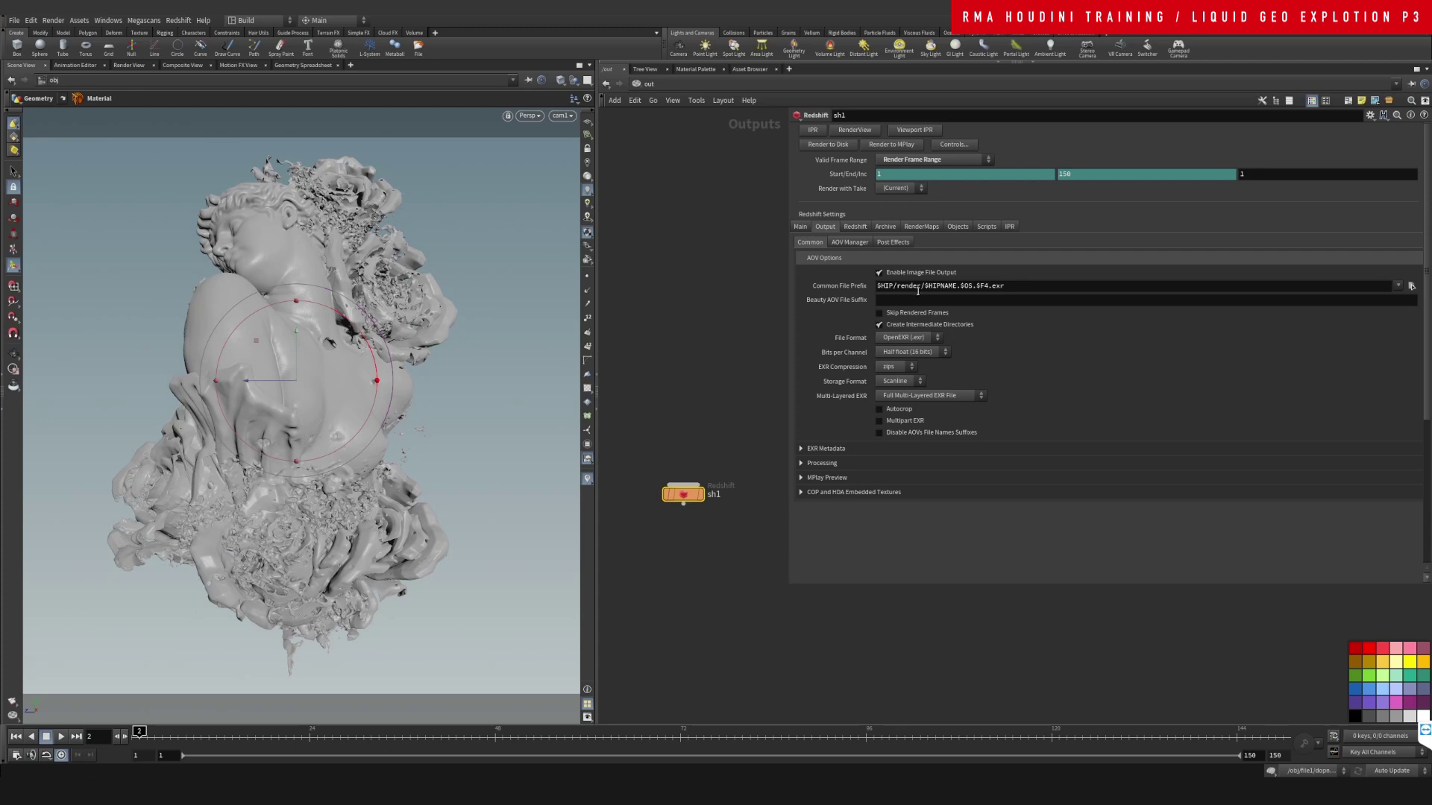
Review sh1's Common File Prefix output path, leaving it as it is, and shrink the parameter area again
{"action": "left_click_drag", "start_coordinate": [925, 287], "coordinate": [993, 291]}
{"action": "left_click", "coordinate": [1013, 290]}
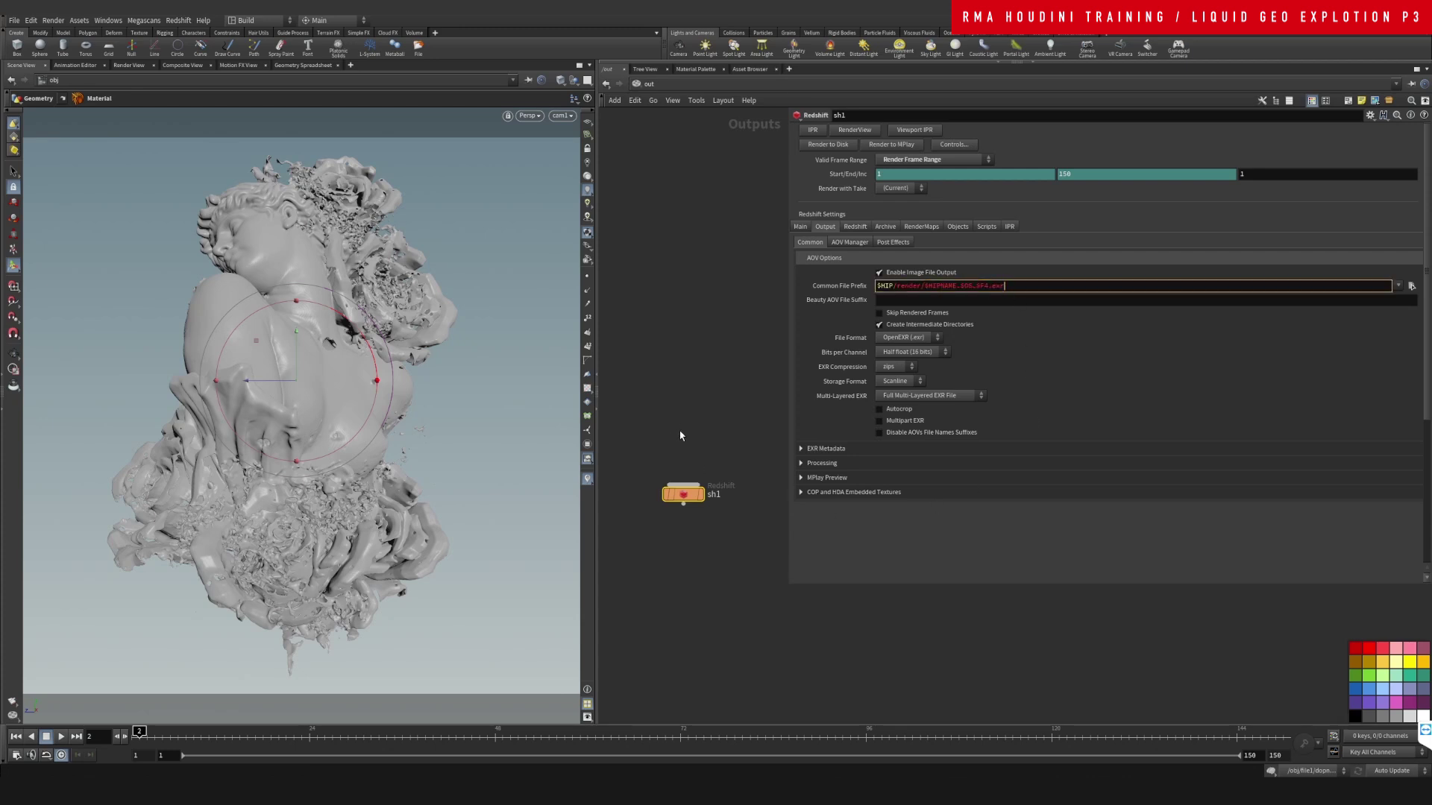
{"action": "middle_click_drag", "start_coordinate": [681, 436], "coordinate": [671, 409]}
{"action": "left_click", "coordinate": [697, 403]}
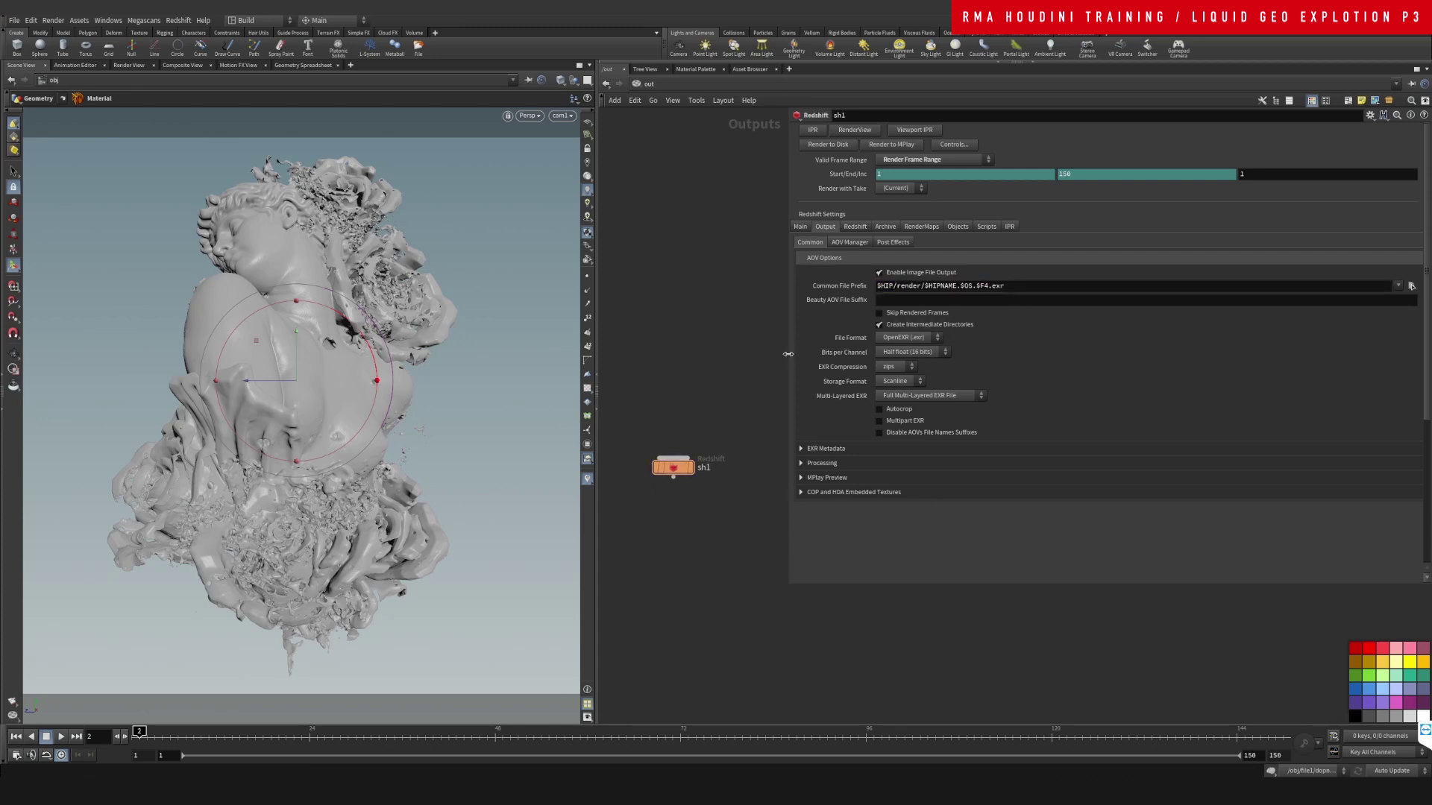
{"action": "left_click_drag", "start_coordinate": [788, 353], "coordinate": [979, 354]}
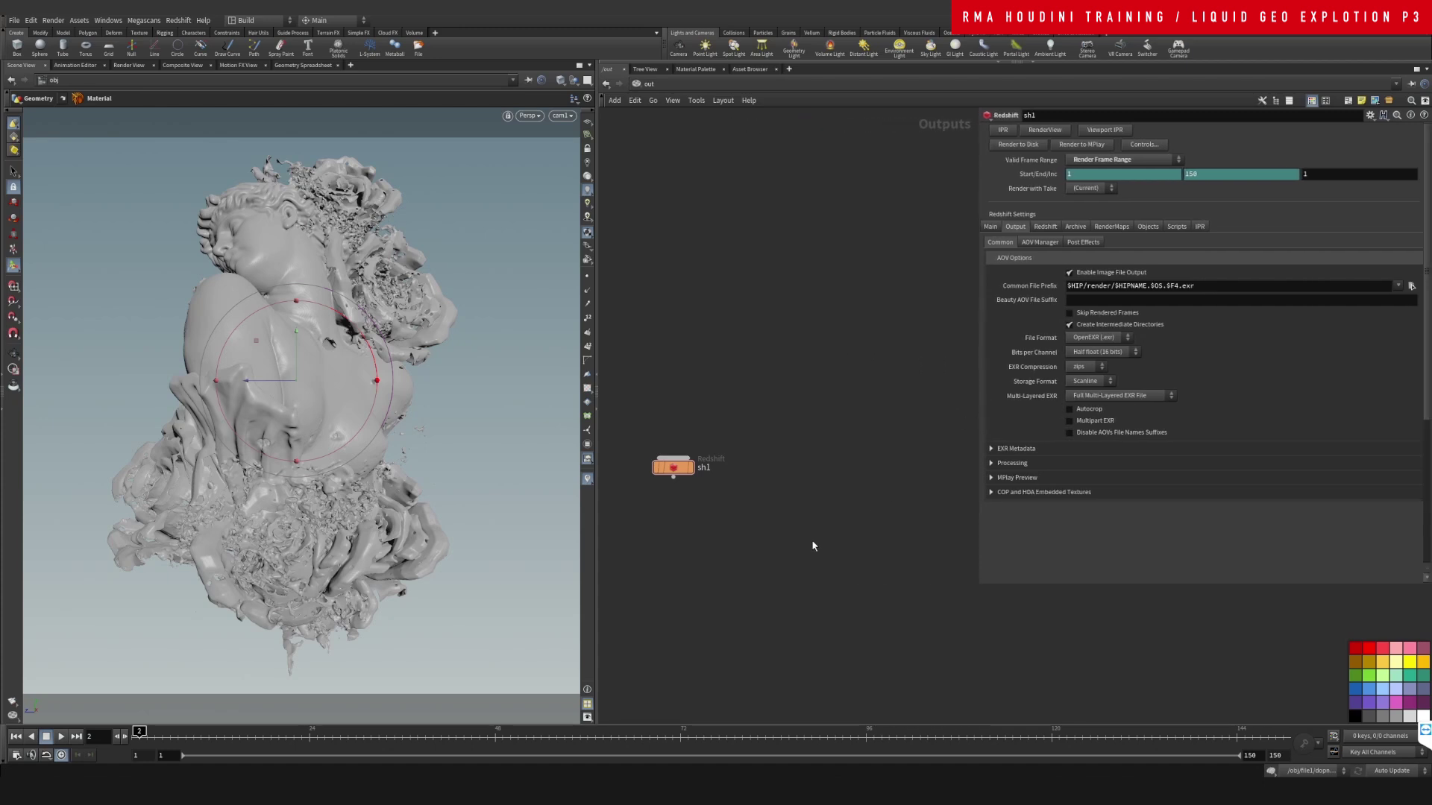
Open the Redshift Render View for sh1, select sh1 as its ROP and move the window over the viewport
{"action": "left_click", "coordinate": [673, 467]}
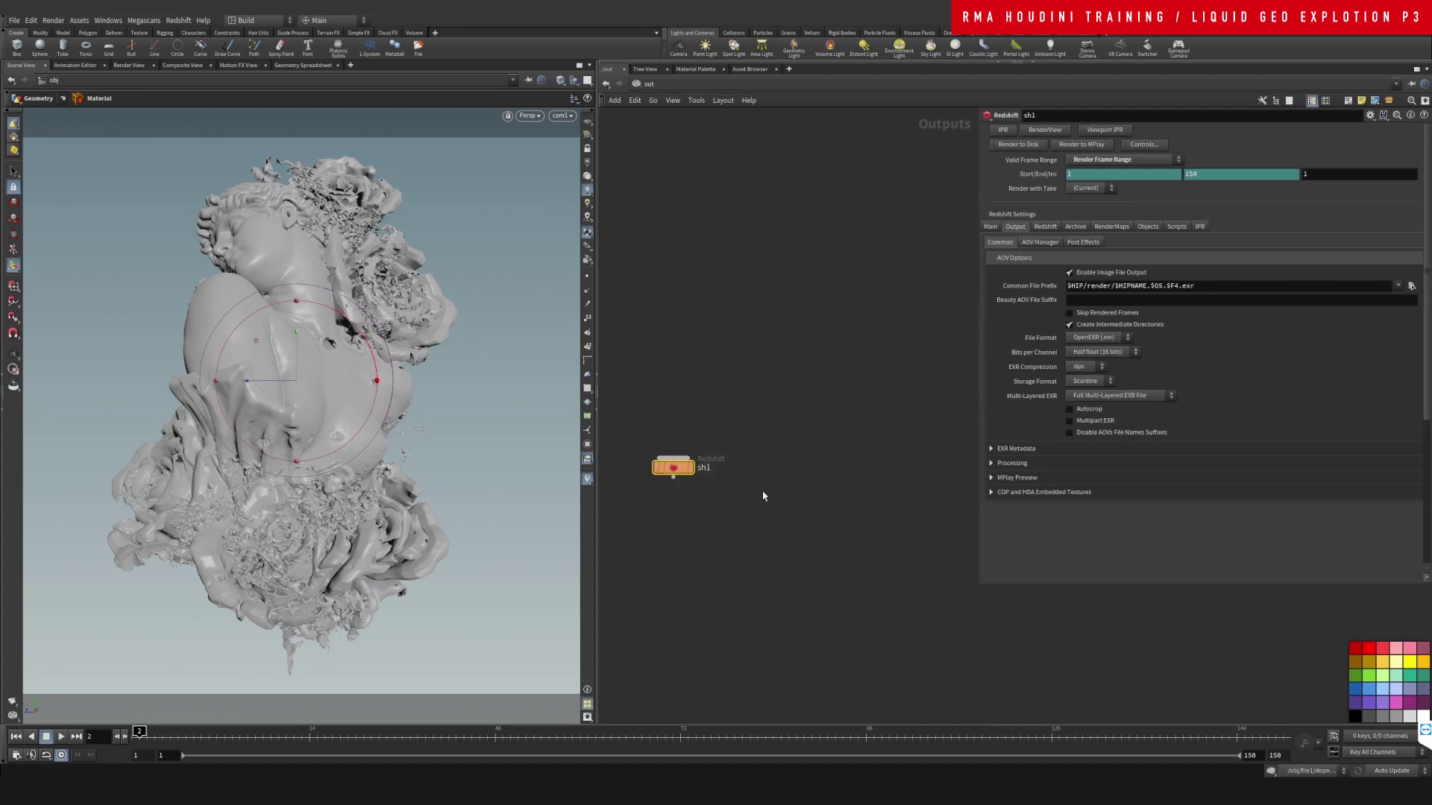
{"action": "left_click", "coordinate": [1045, 130]}
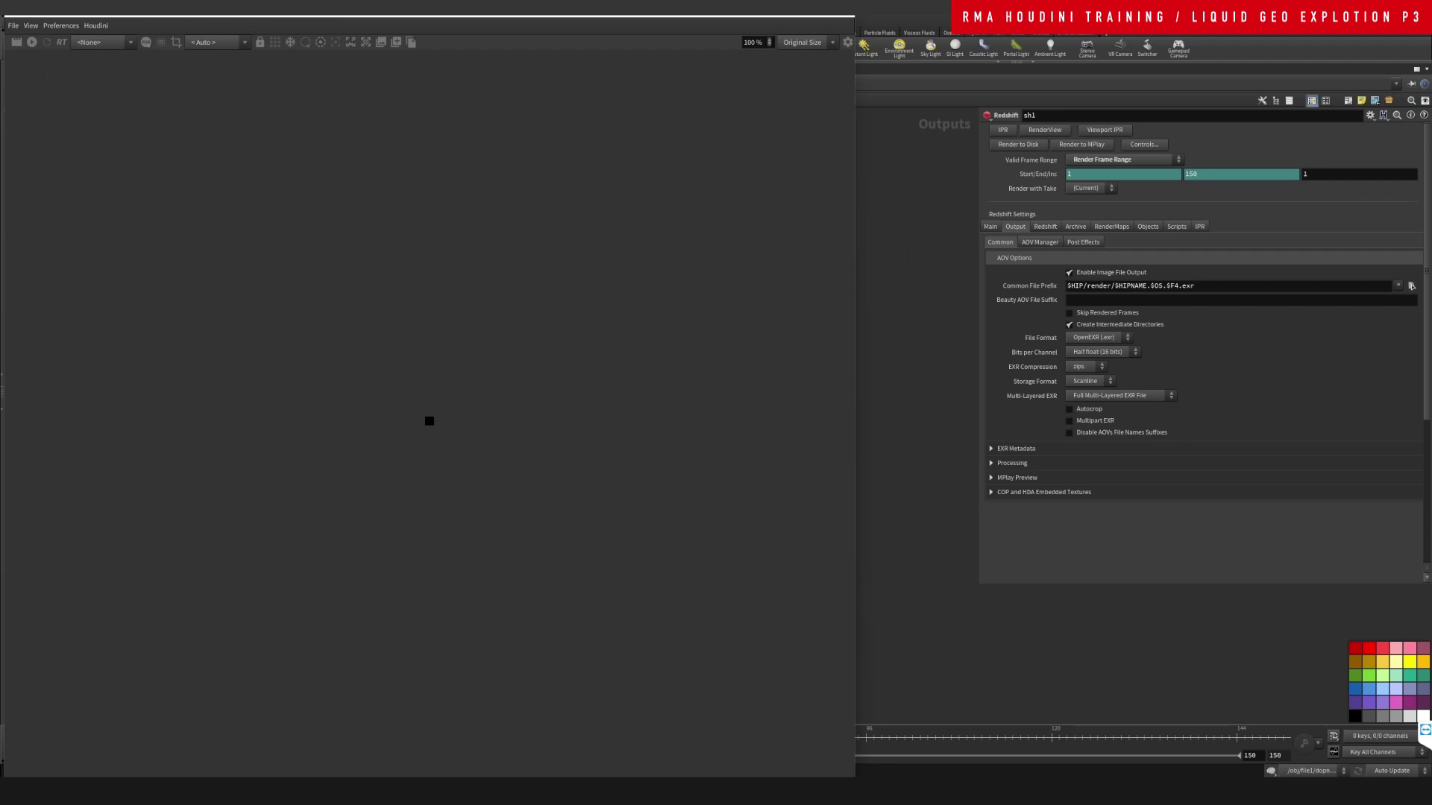
{"action": "left_click_drag", "start_coordinate": [5, 2], "coordinate": [246, 142]}
{"action": "left_click", "coordinate": [275, 158]}
{"action": "mouse_move", "coordinate": [302, 173]}
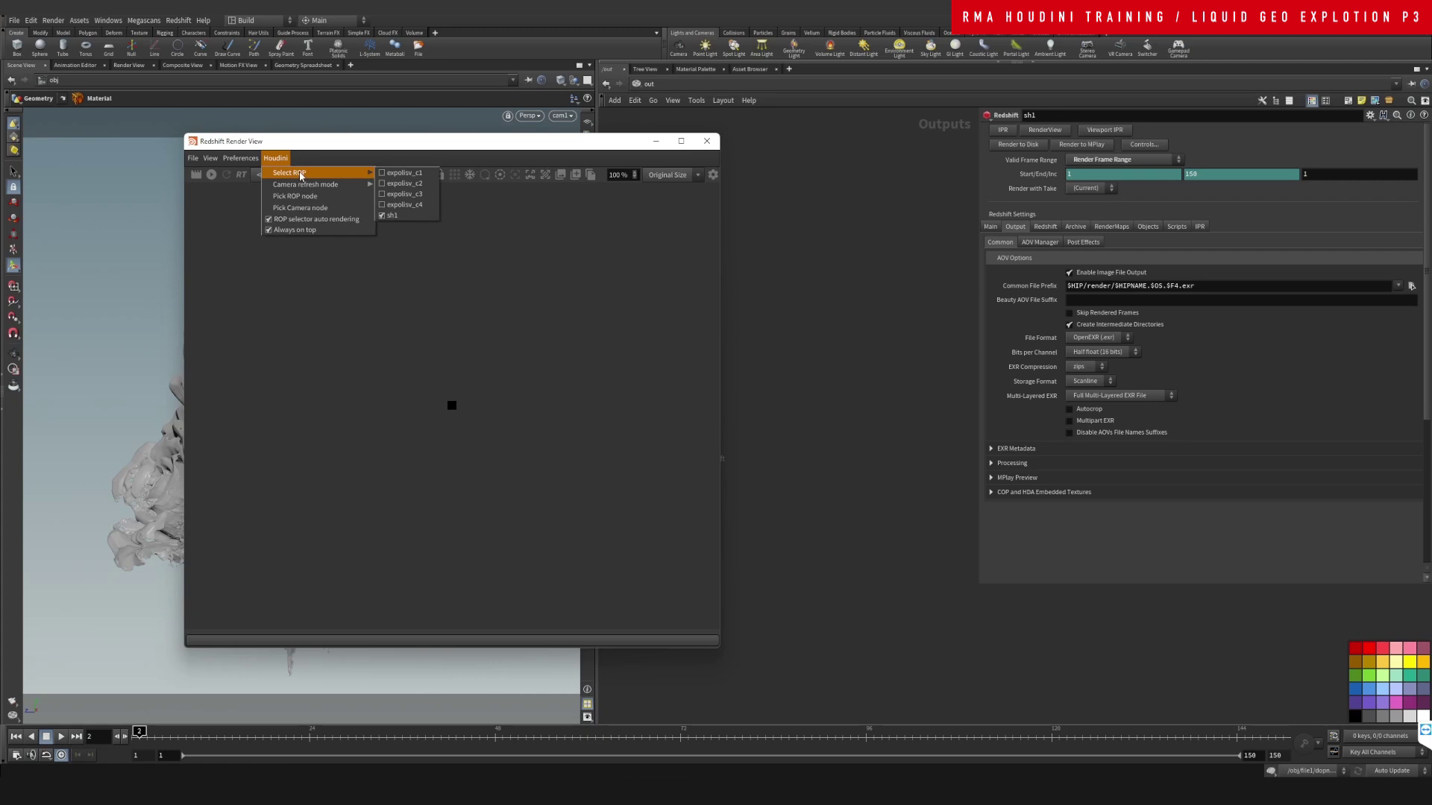
{"action": "left_click", "coordinate": [392, 216]}
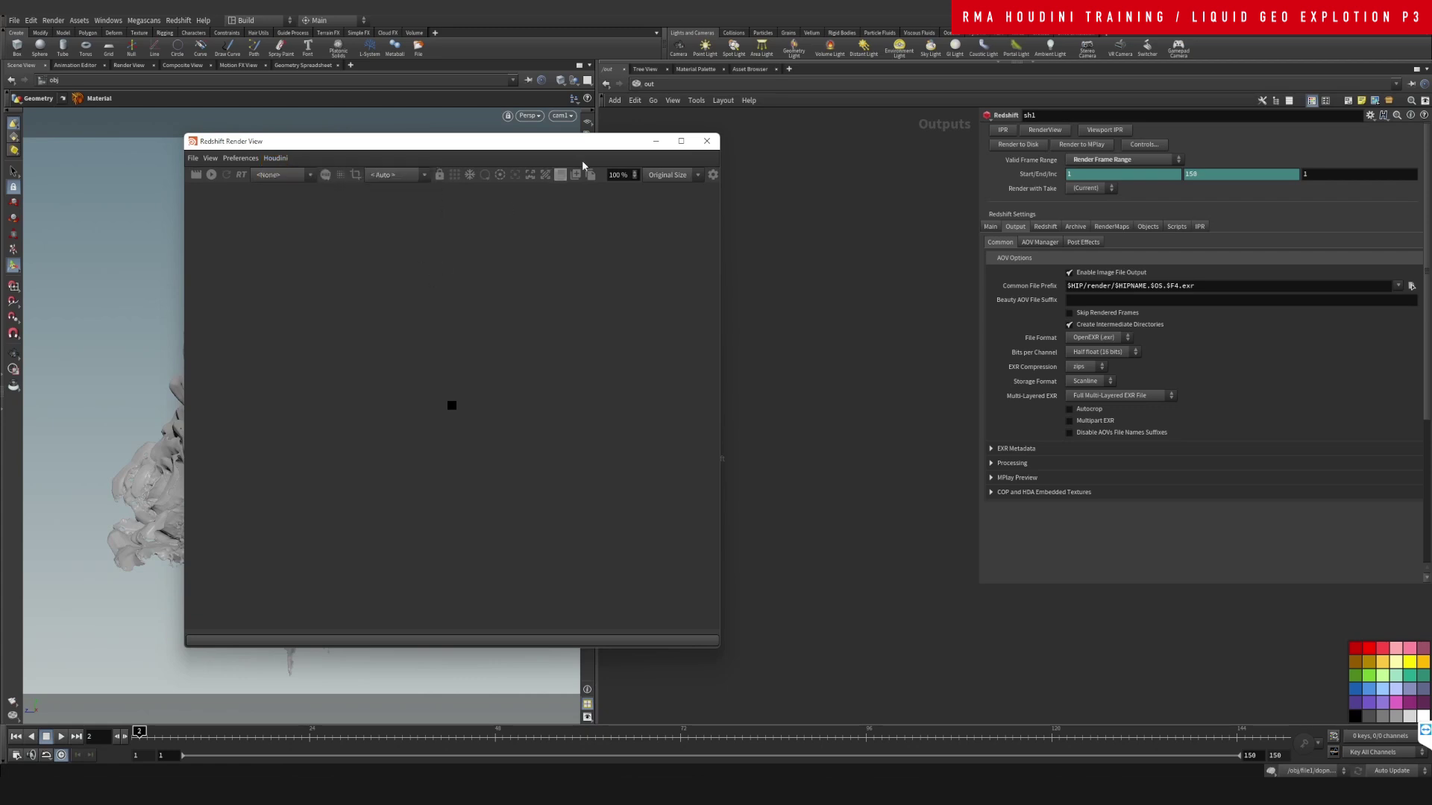
{"action": "left_click_drag", "start_coordinate": [574, 146], "coordinate": [497, 168]}
Choose /obj/cam1 as the render camera, start the interactive render and fit more of the gold statue in view
{"action": "left_click", "coordinate": [360, 198]}
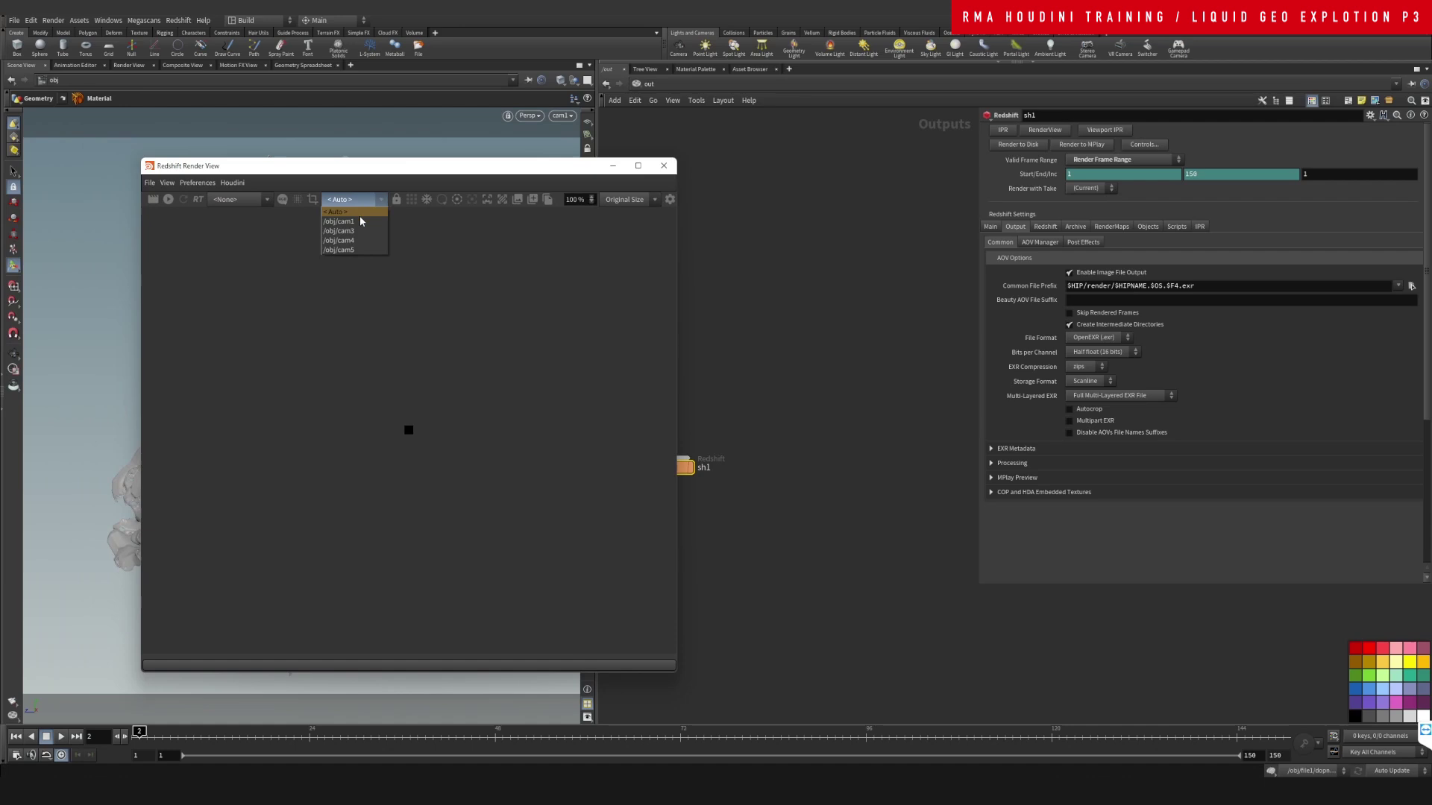
{"action": "left_click", "coordinate": [168, 199]}
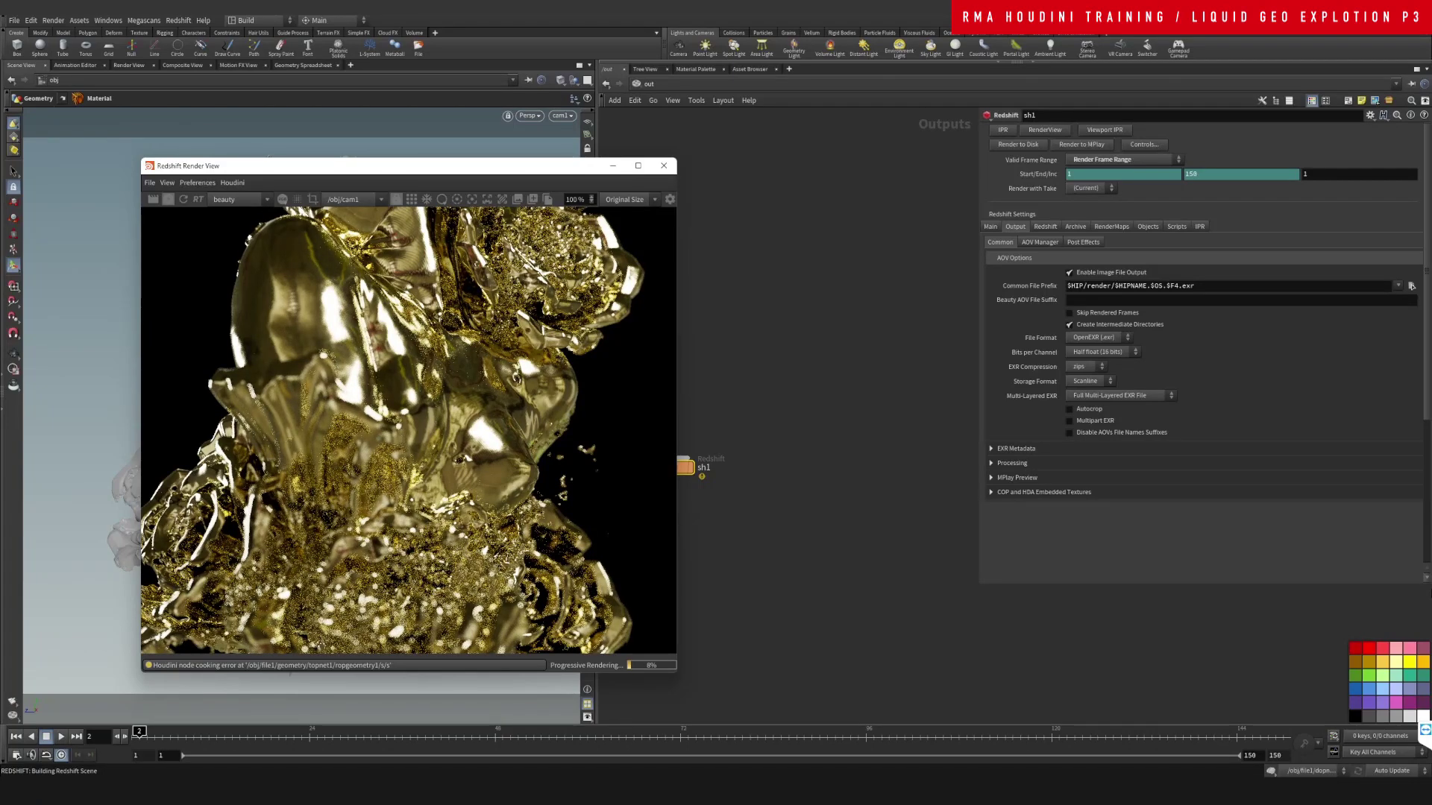
{"action": "scroll", "coordinate": [451, 374], "scroll_direction": "down", "scroll_amount": 8}
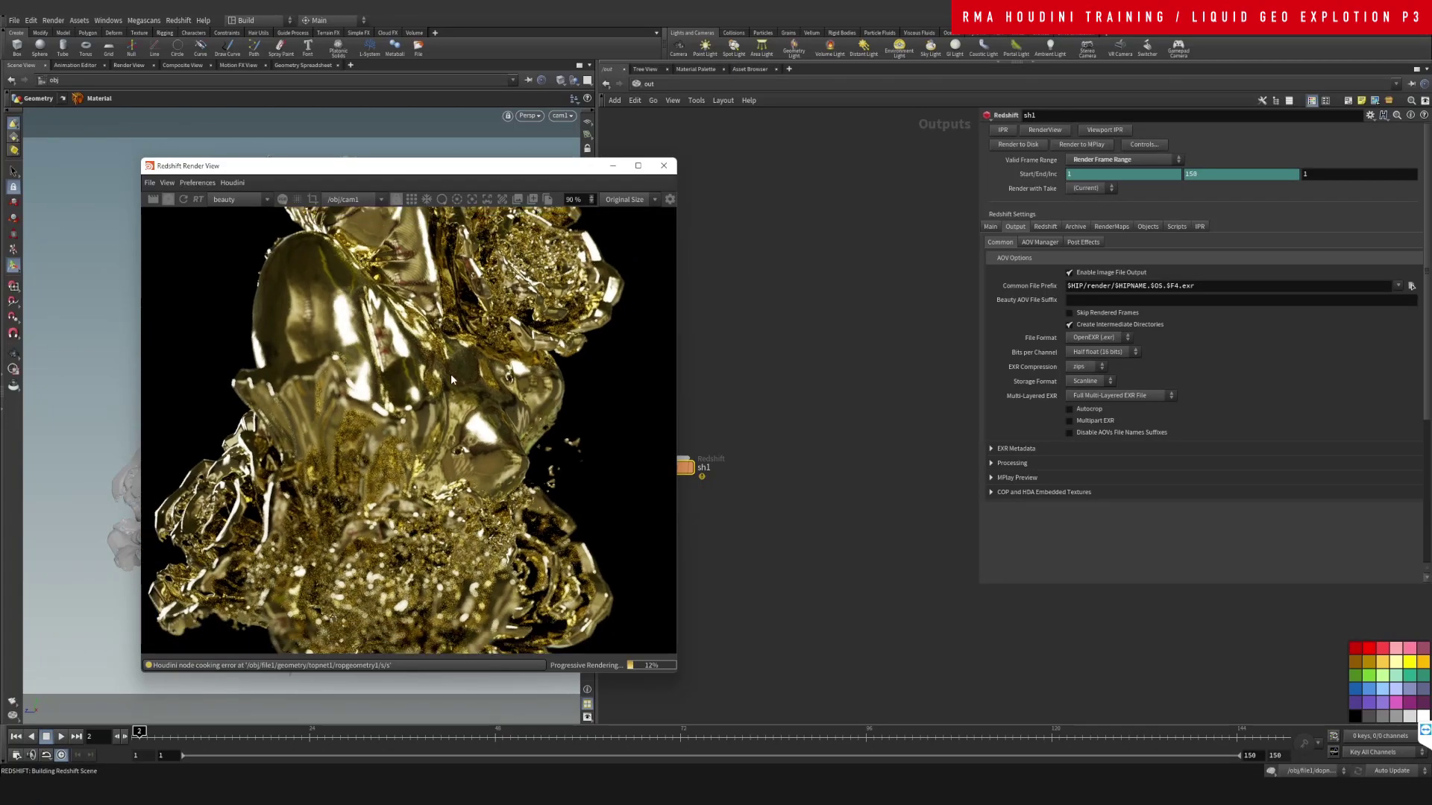
Examine the gold statue's interactive render in close-up and as a whole while it refines
{"action": "scroll", "coordinate": [446, 421], "scroll_direction": "up", "scroll_amount": 7}
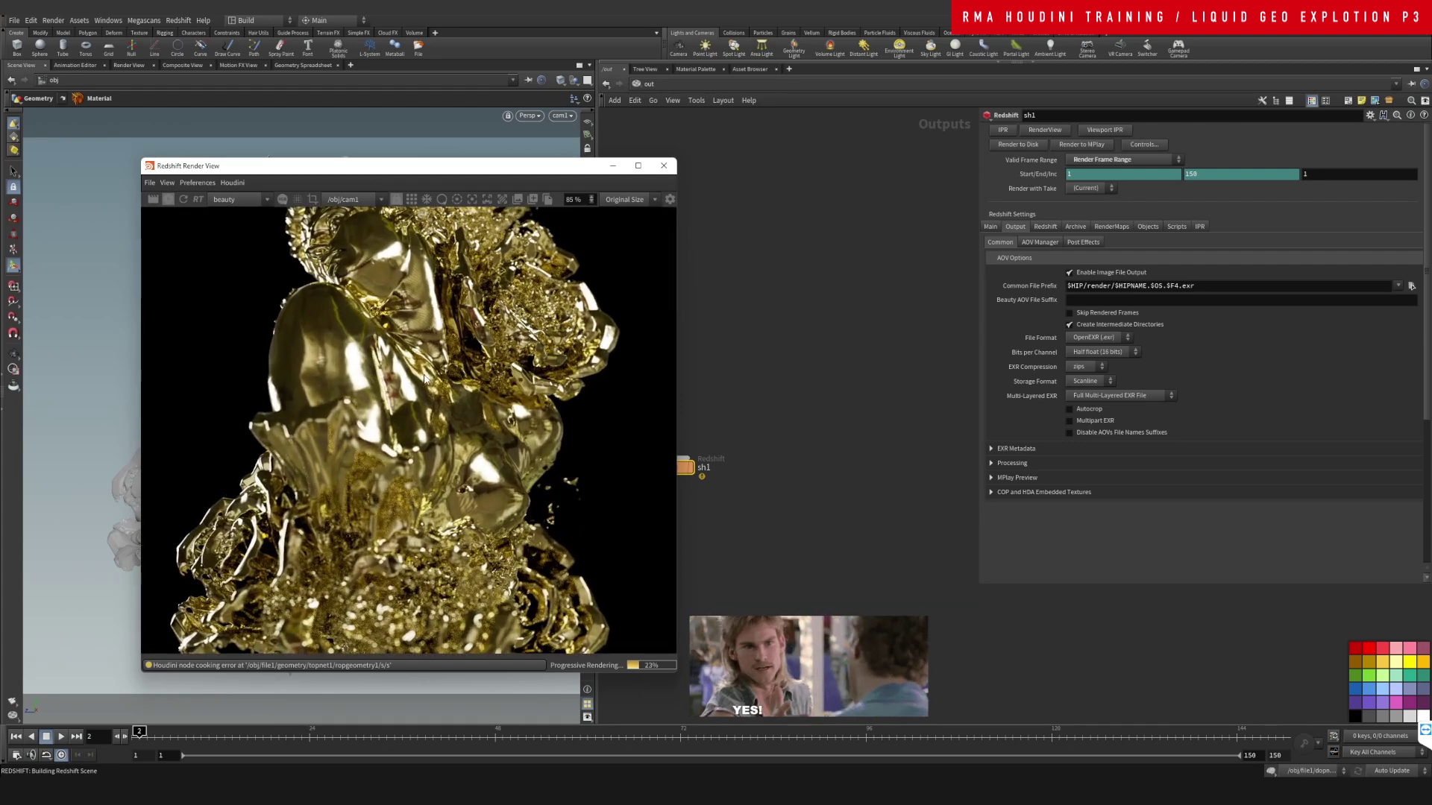
{"action": "scroll", "coordinate": [437, 395], "scroll_direction": "down", "scroll_amount": 3}
{"action": "scroll", "coordinate": [437, 395], "scroll_direction": "up", "scroll_amount": 4}
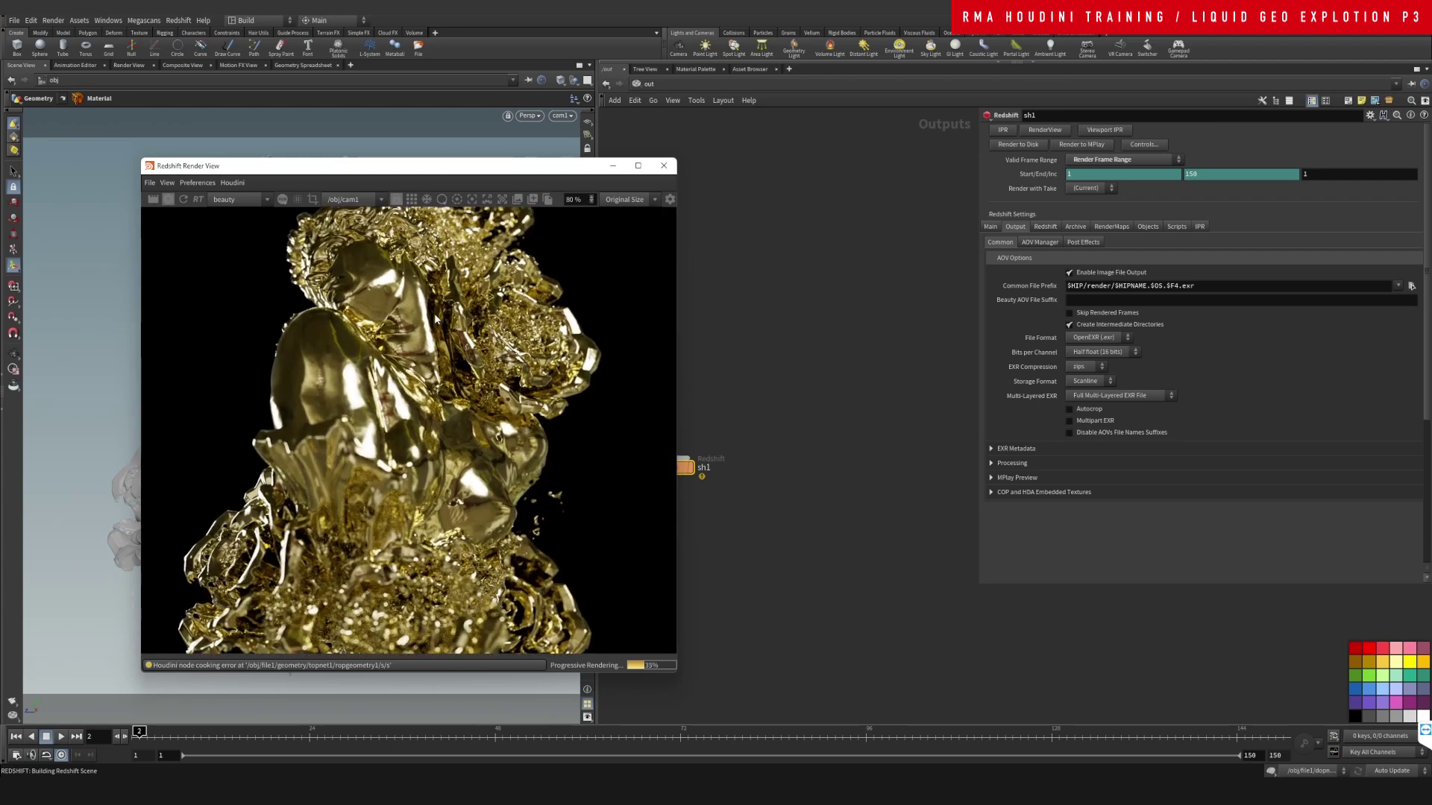
{"action": "scroll", "coordinate": [465, 392], "scroll_direction": "down", "scroll_amount": 1}
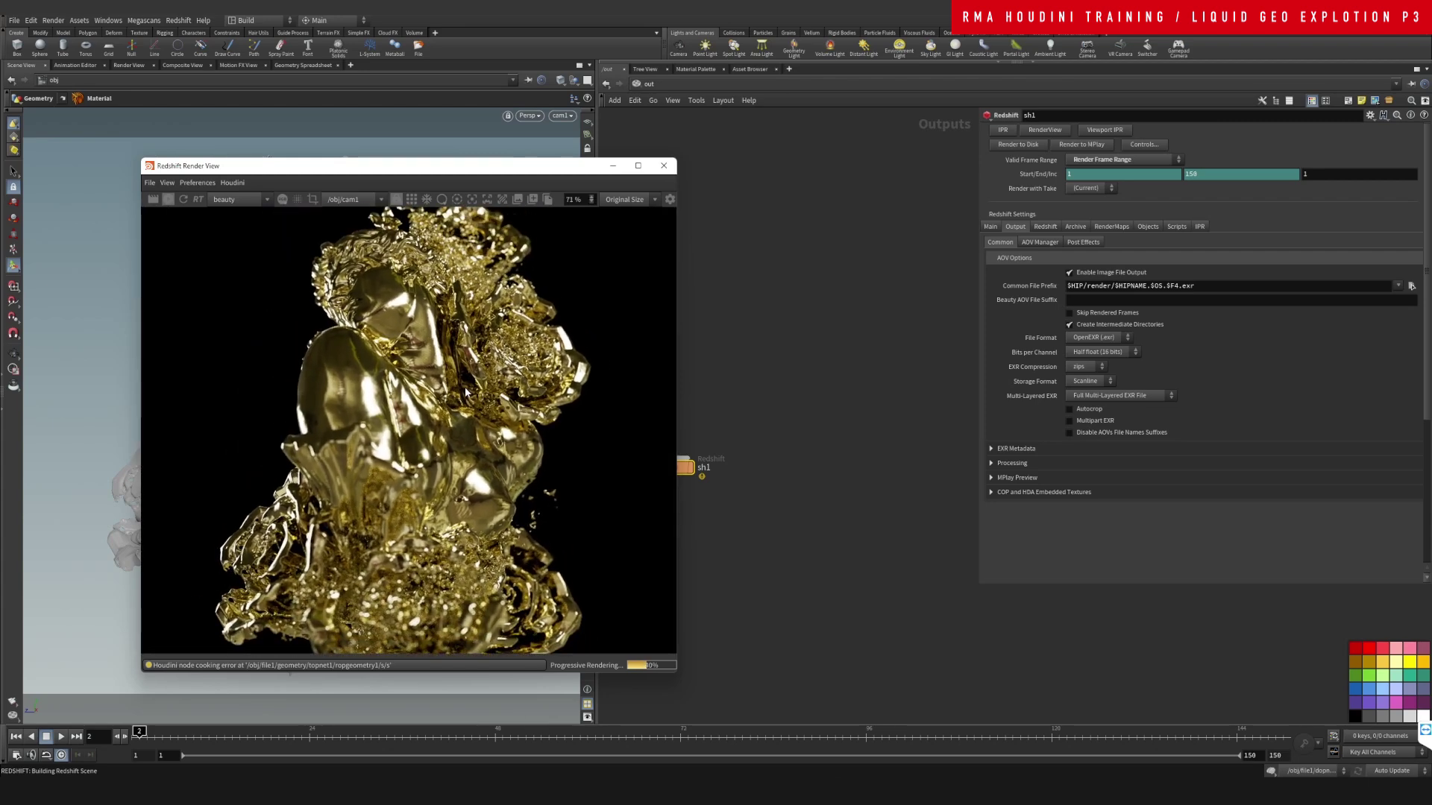
{"action": "scroll", "coordinate": [470, 393], "scroll_direction": "up", "scroll_amount": 1}
{"action": "scroll", "coordinate": [454, 409], "scroll_direction": "down", "scroll_amount": 3}
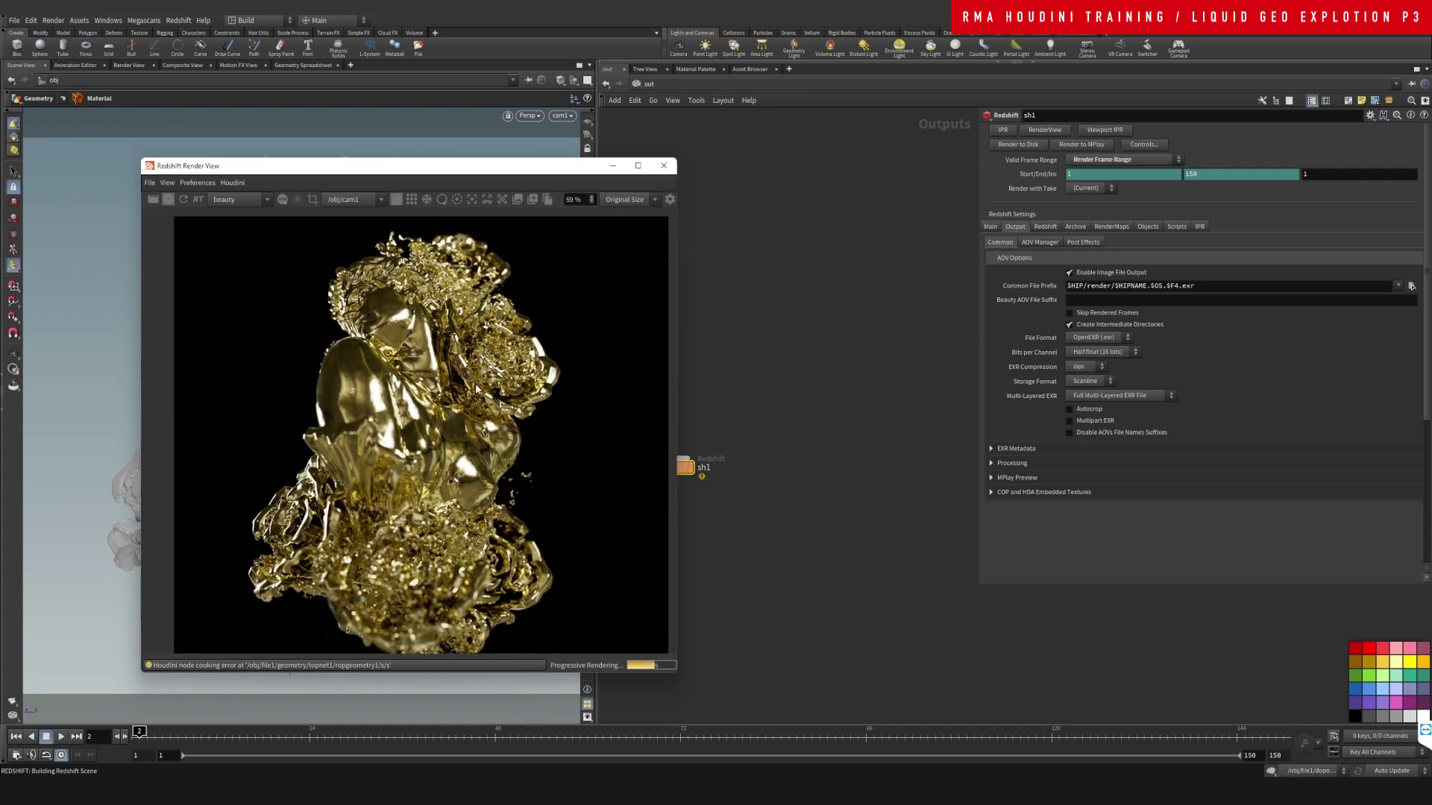
{"action": "scroll", "coordinate": [476, 383], "scroll_direction": "up", "scroll_amount": 2}
Widen the Redshift Render View, review its display settings including the Bokeh options, and hide the settings again
{"action": "left_click_drag", "start_coordinate": [676, 314], "coordinate": [835, 302]}
{"action": "left_click", "coordinate": [832, 200]}
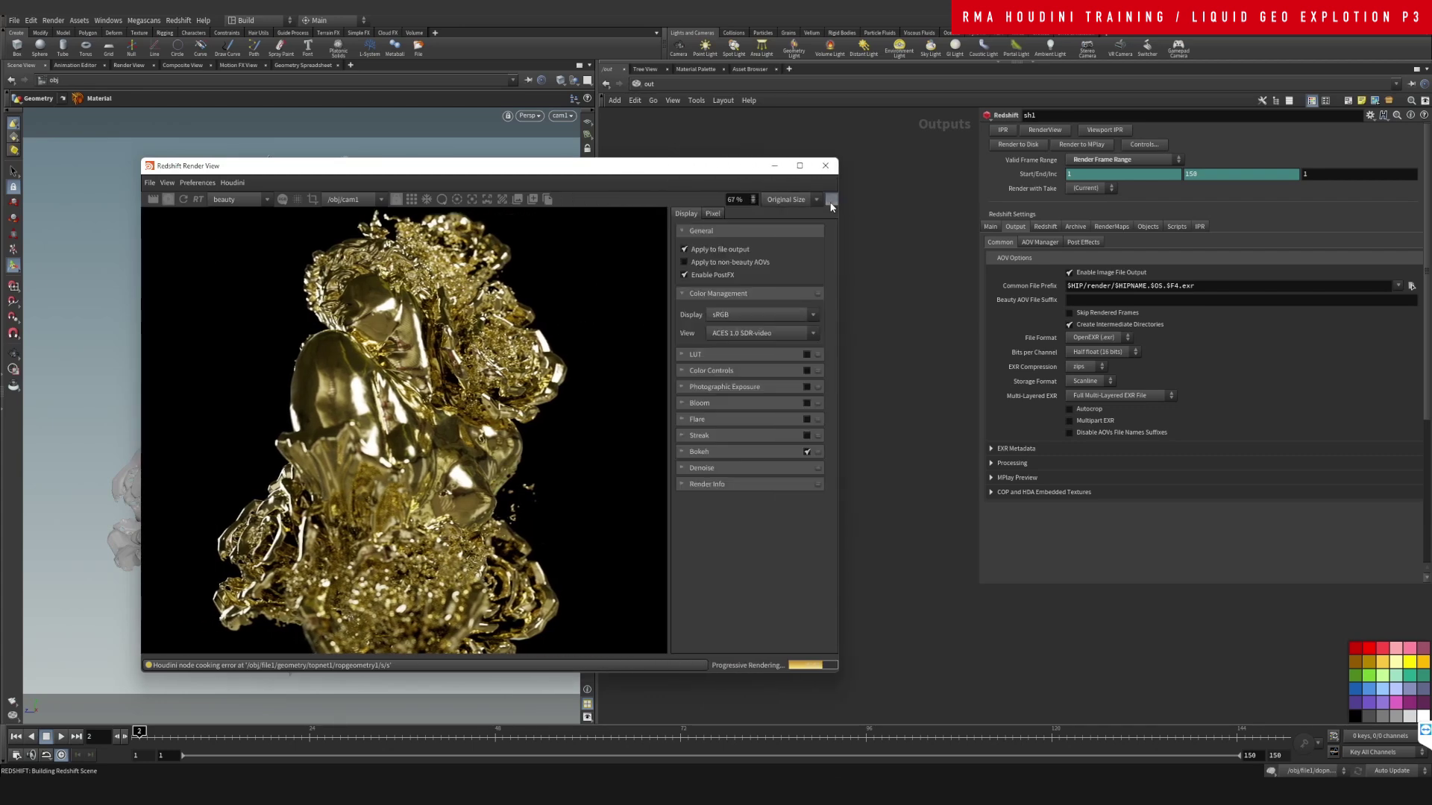
{"action": "left_click", "coordinate": [733, 453]}
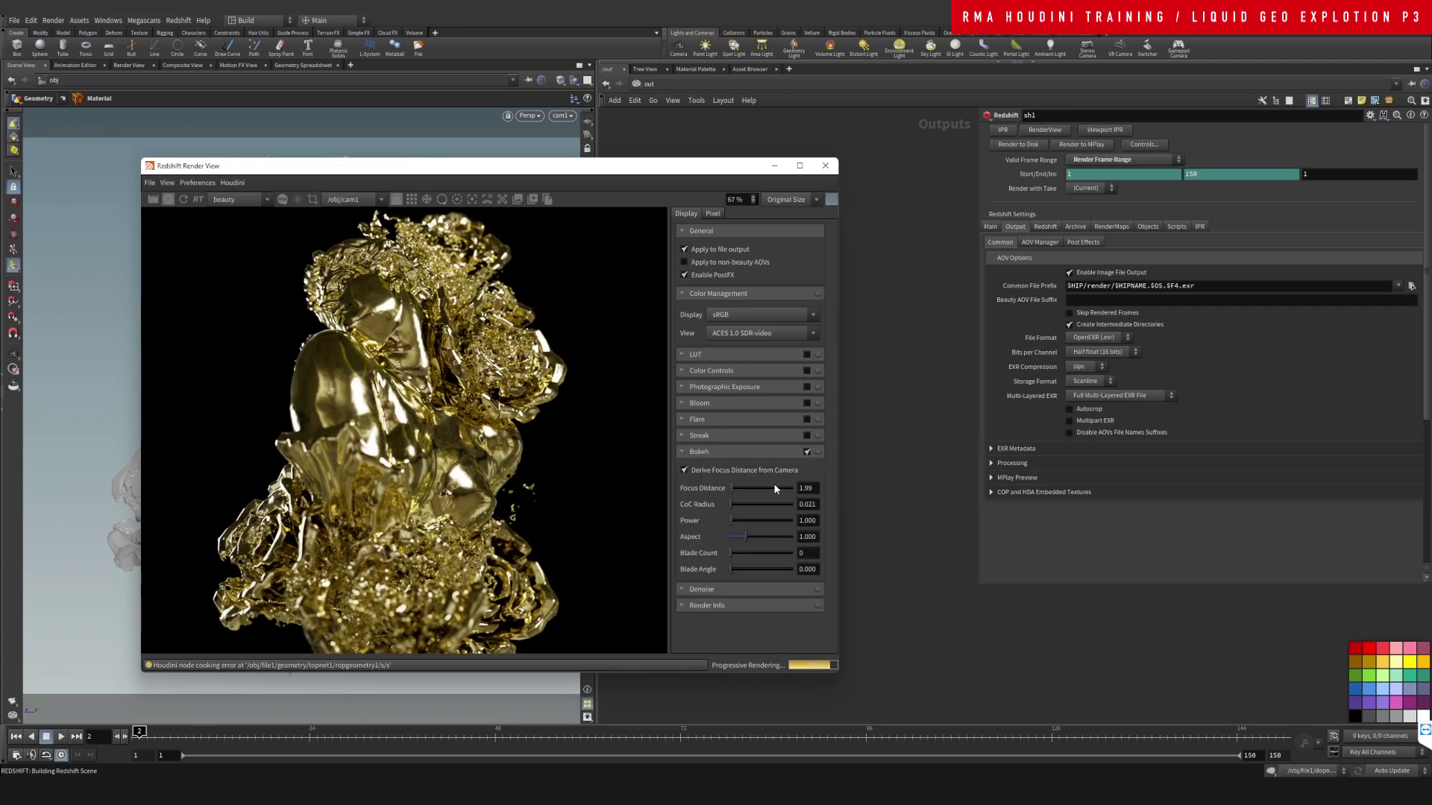
{"action": "left_click", "coordinate": [719, 452]}
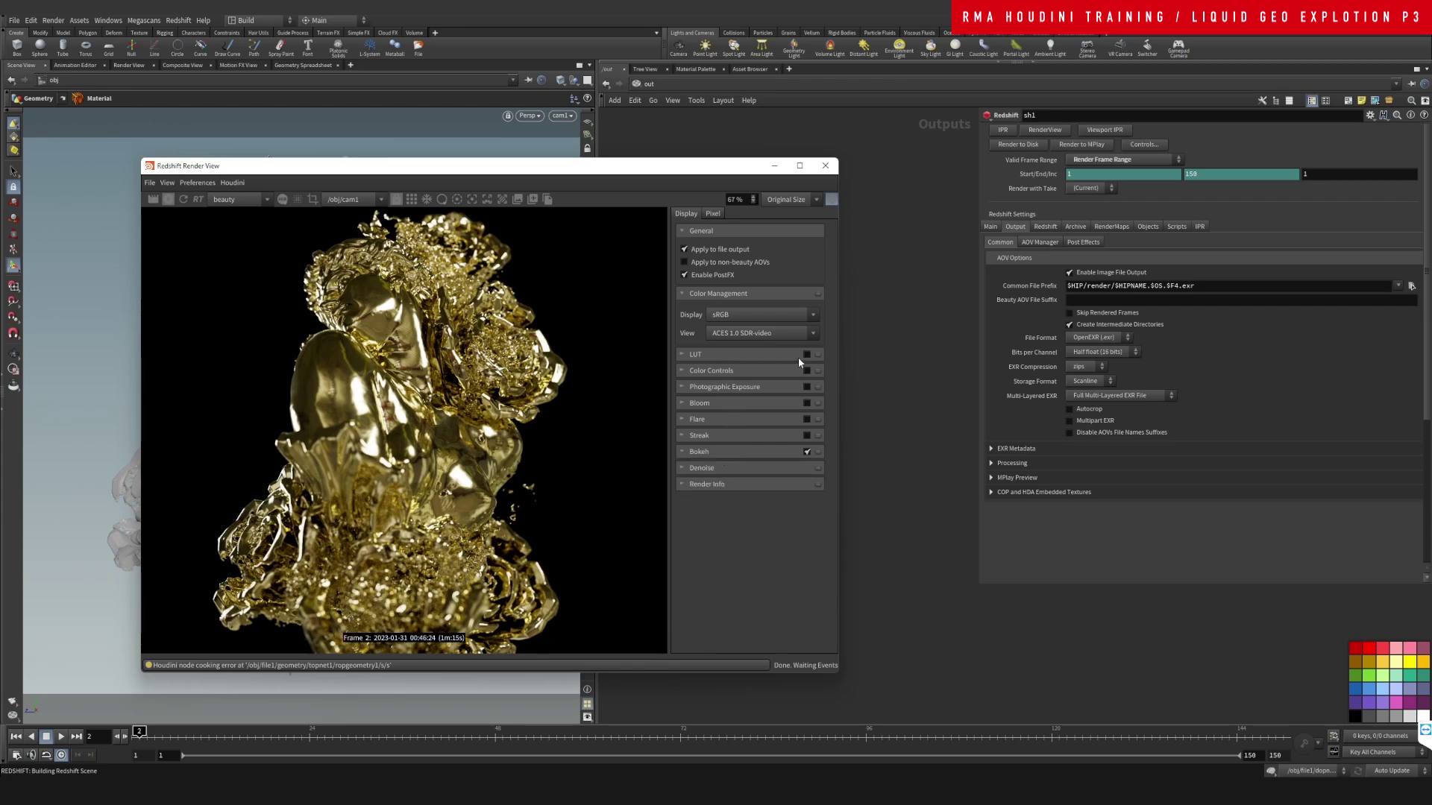
{"action": "left_click", "coordinate": [832, 200]}
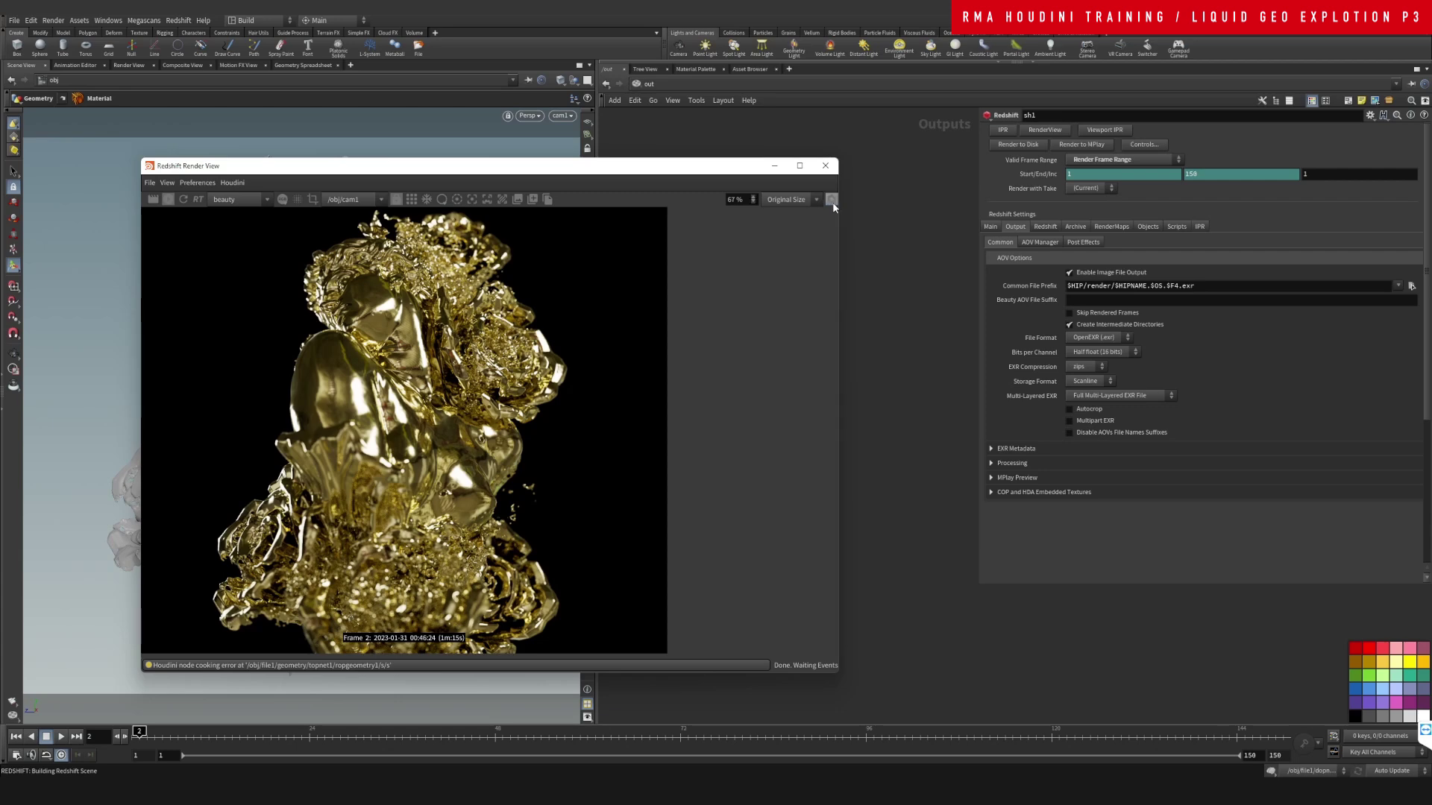
Check the finished render of the whole statue and close the Redshift Render View
{"action": "scroll", "coordinate": [538, 307], "scroll_direction": "up", "scroll_amount": 5}
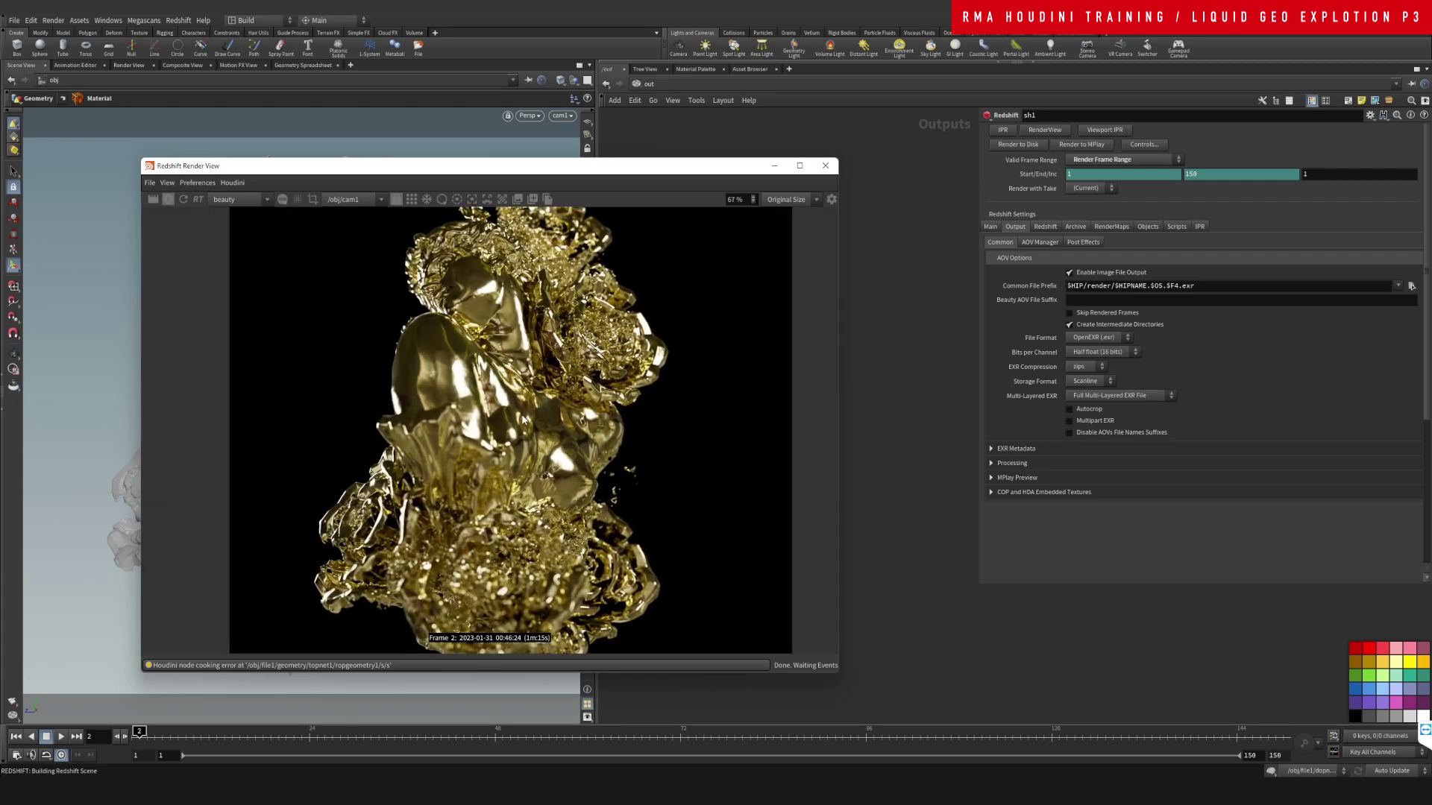
{"action": "scroll", "coordinate": [539, 308], "scroll_direction": "down", "scroll_amount": 5}
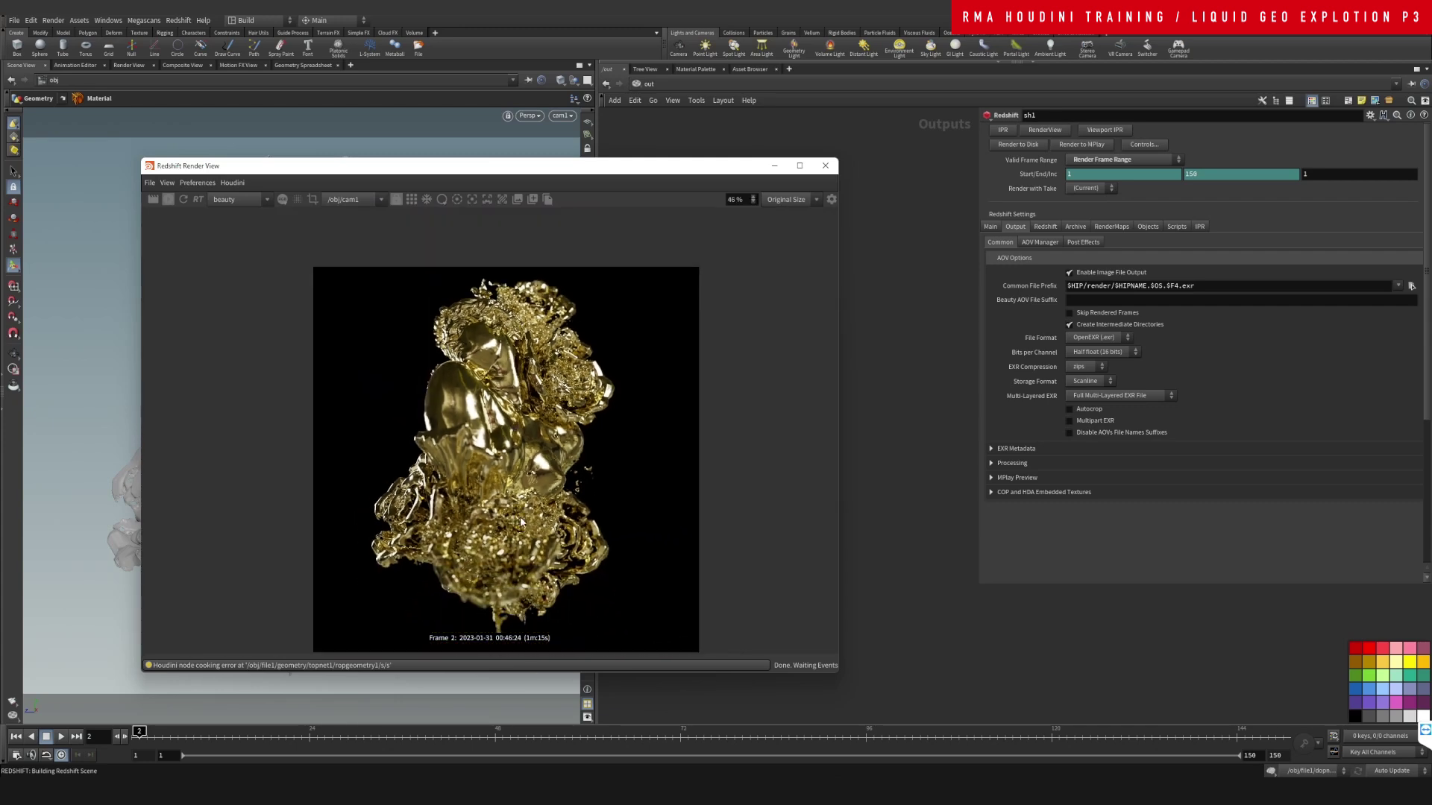
{"action": "scroll", "coordinate": [520, 520], "scroll_direction": "up", "scroll_amount": 1}
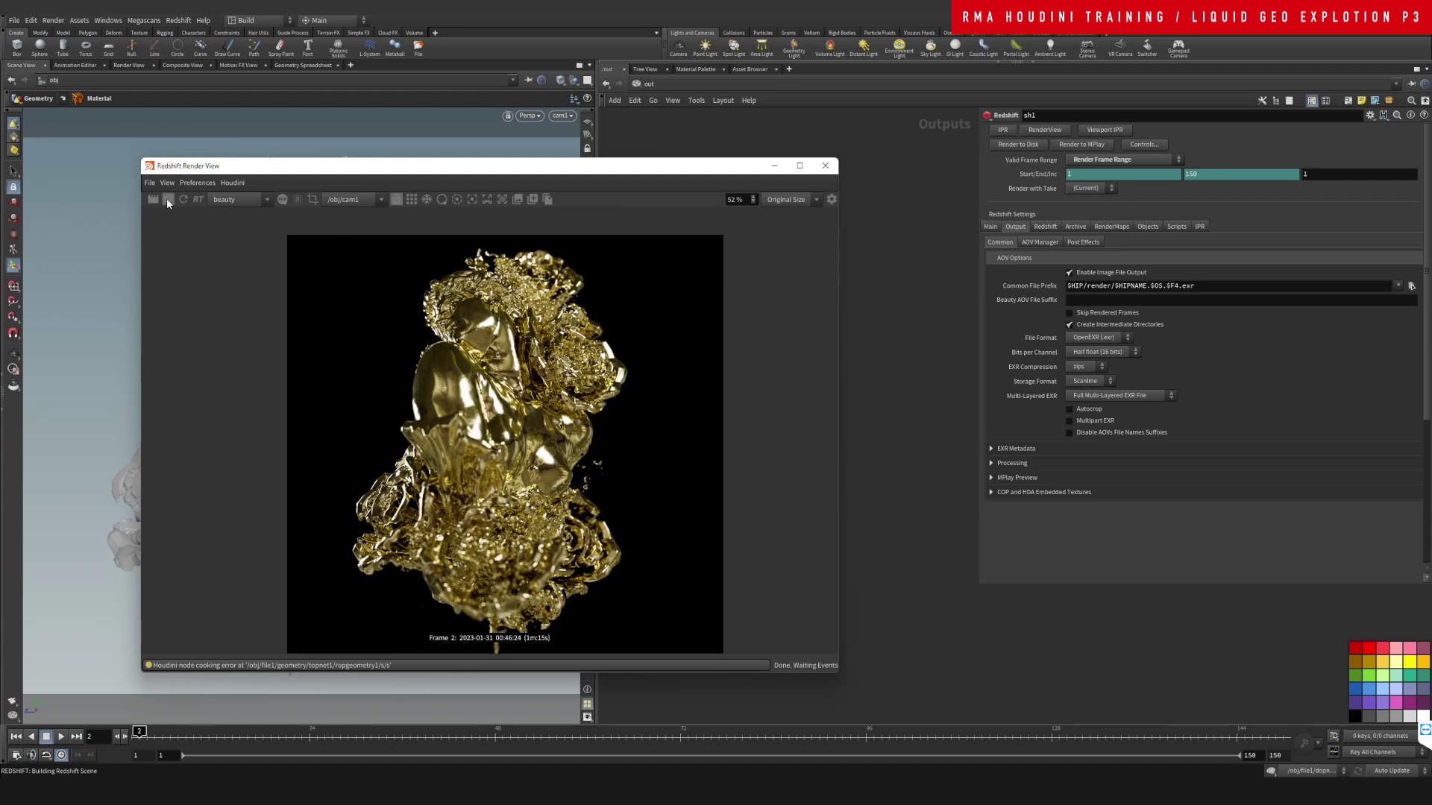
{"action": "left_click", "coordinate": [825, 165]}
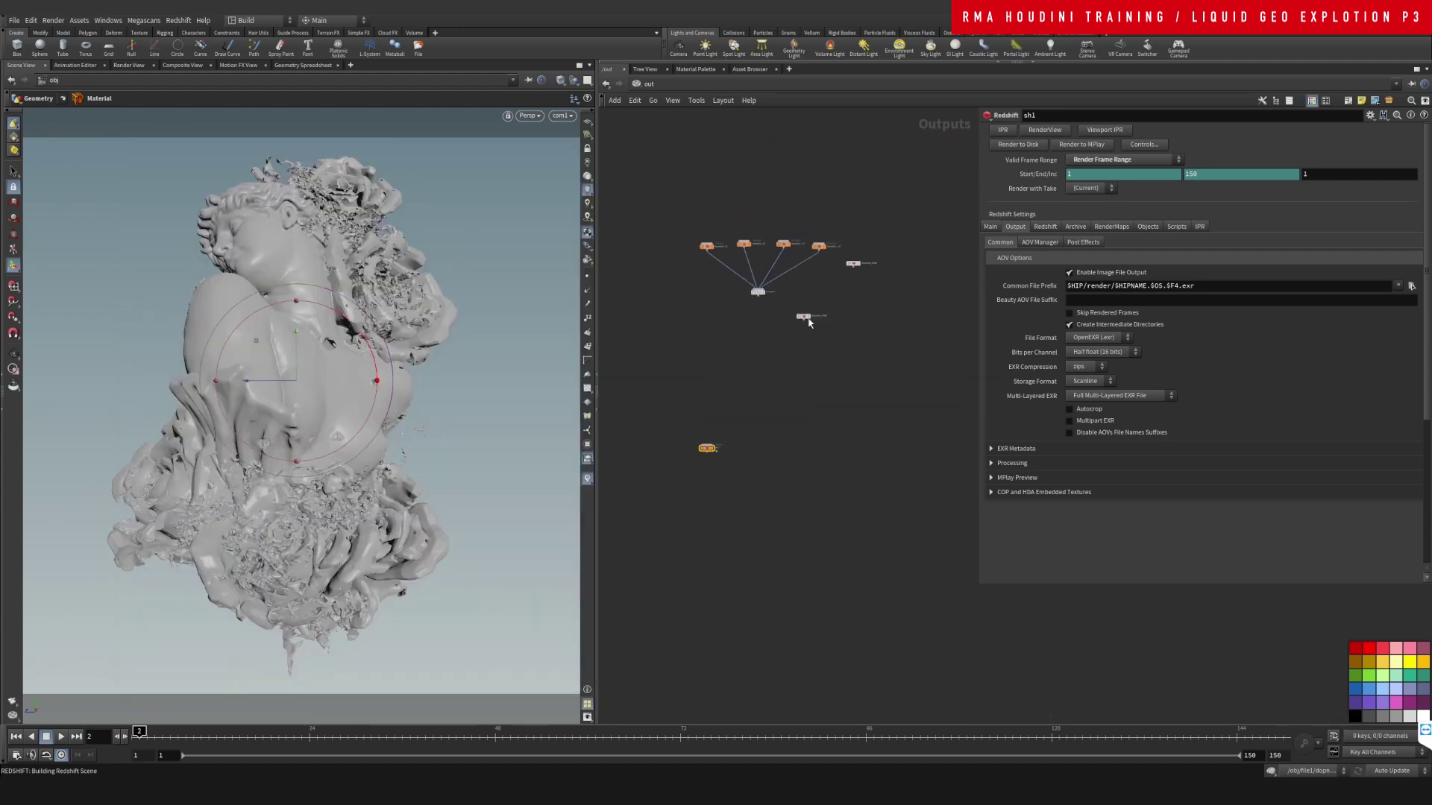
Duplicate the sh1 Redshift ROP as sh2 and choose cam3 as the copy's render camera
{"action": "scroll", "coordinate": [720, 473], "scroll_direction": "up", "scroll_amount": 3}
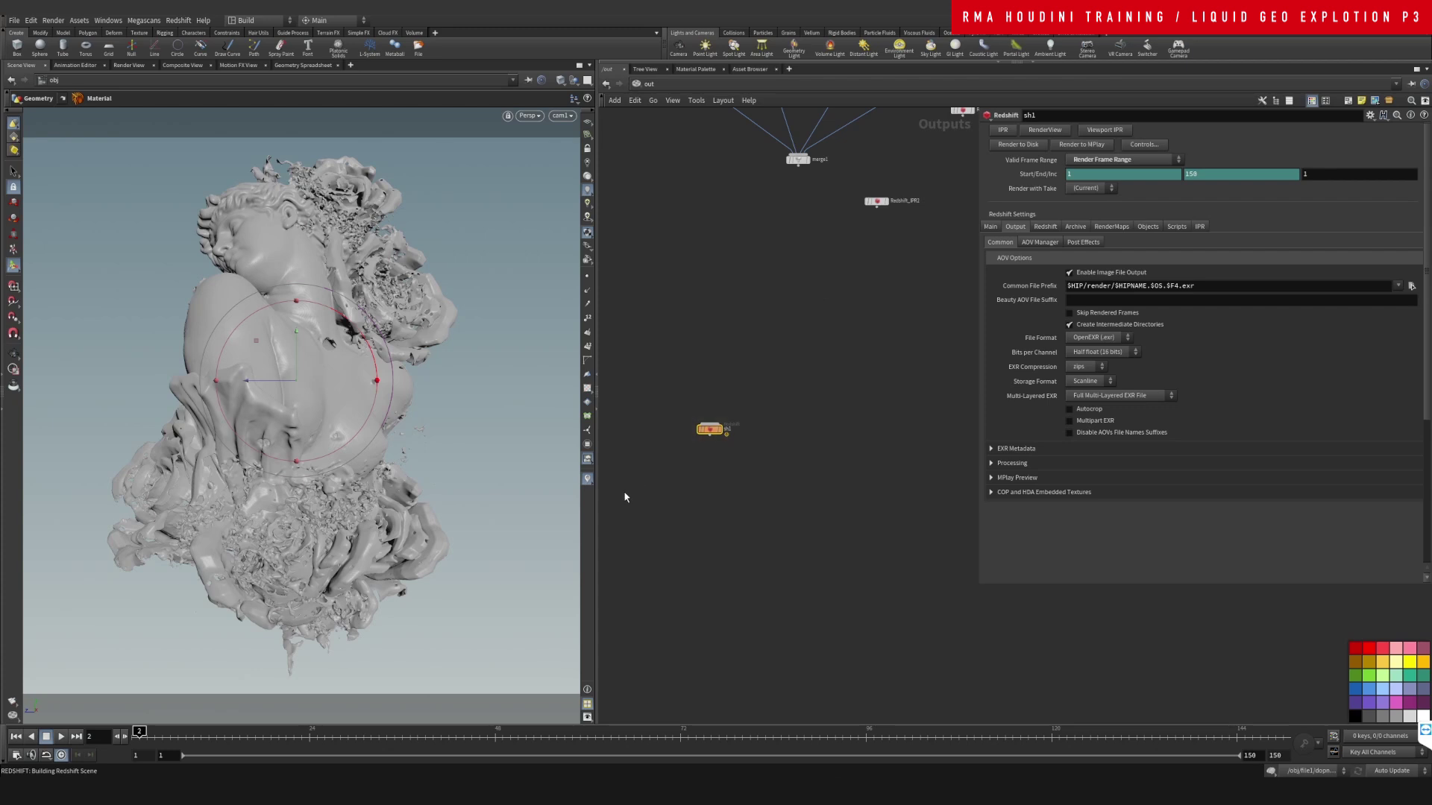
{"action": "left_click", "coordinate": [990, 227]}
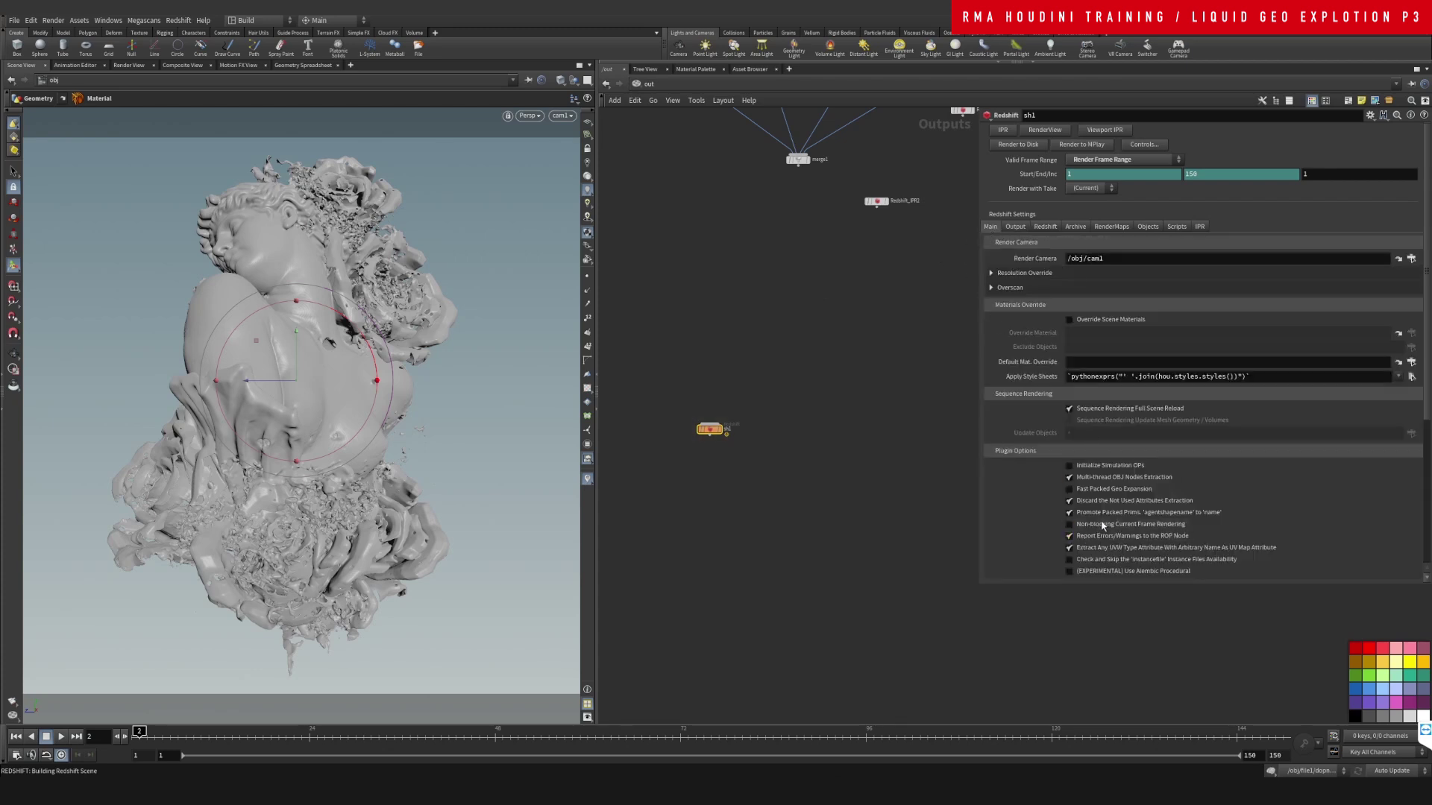
{"action": "scroll", "coordinate": [796, 492], "scroll_direction": "up", "scroll_amount": 2}
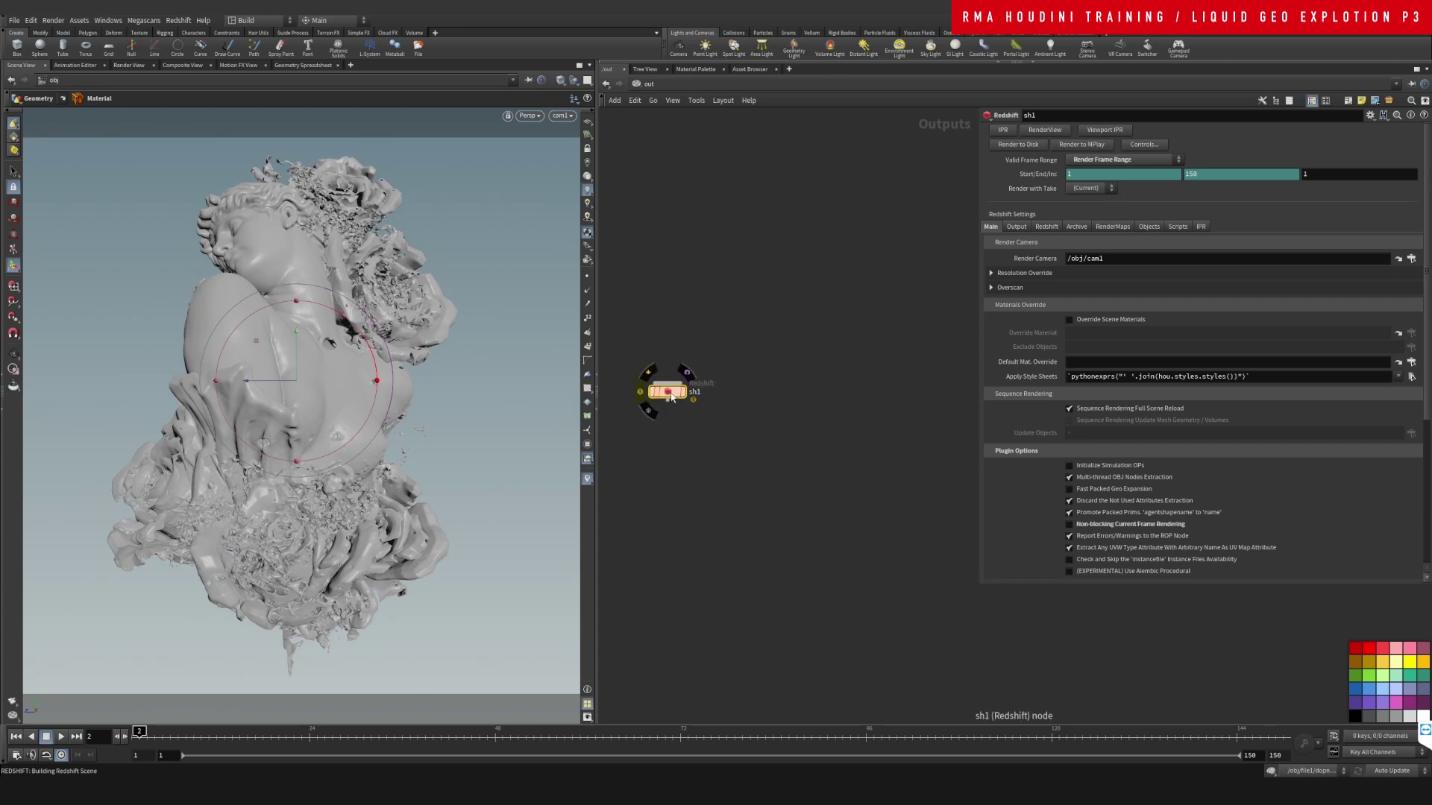
{"action": "left_click_drag", "start_coordinate": [671, 395], "coordinate": [768, 383], "text": "alt"}
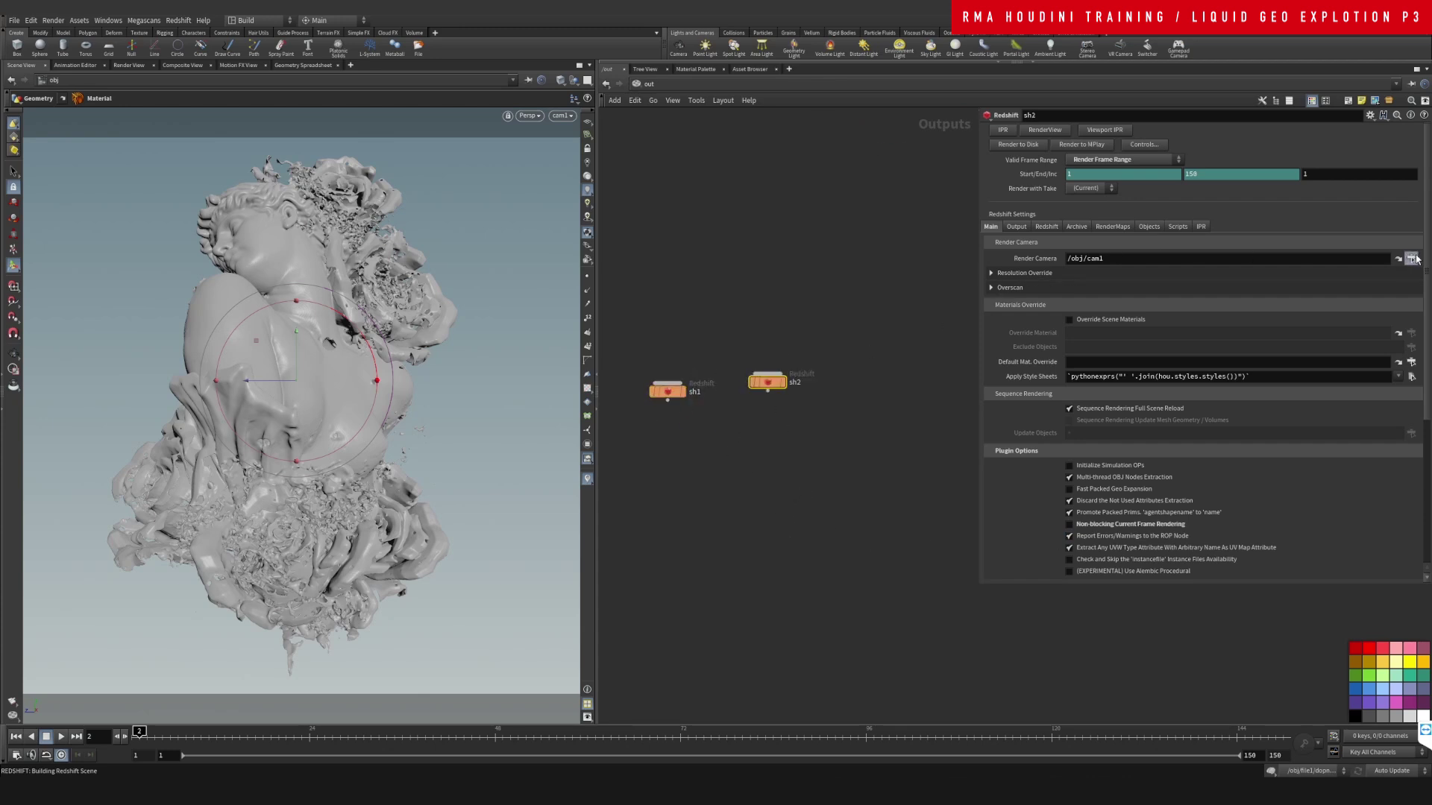
{"action": "left_click", "coordinate": [1412, 258]}
{"action": "left_click", "coordinate": [1343, 206]}
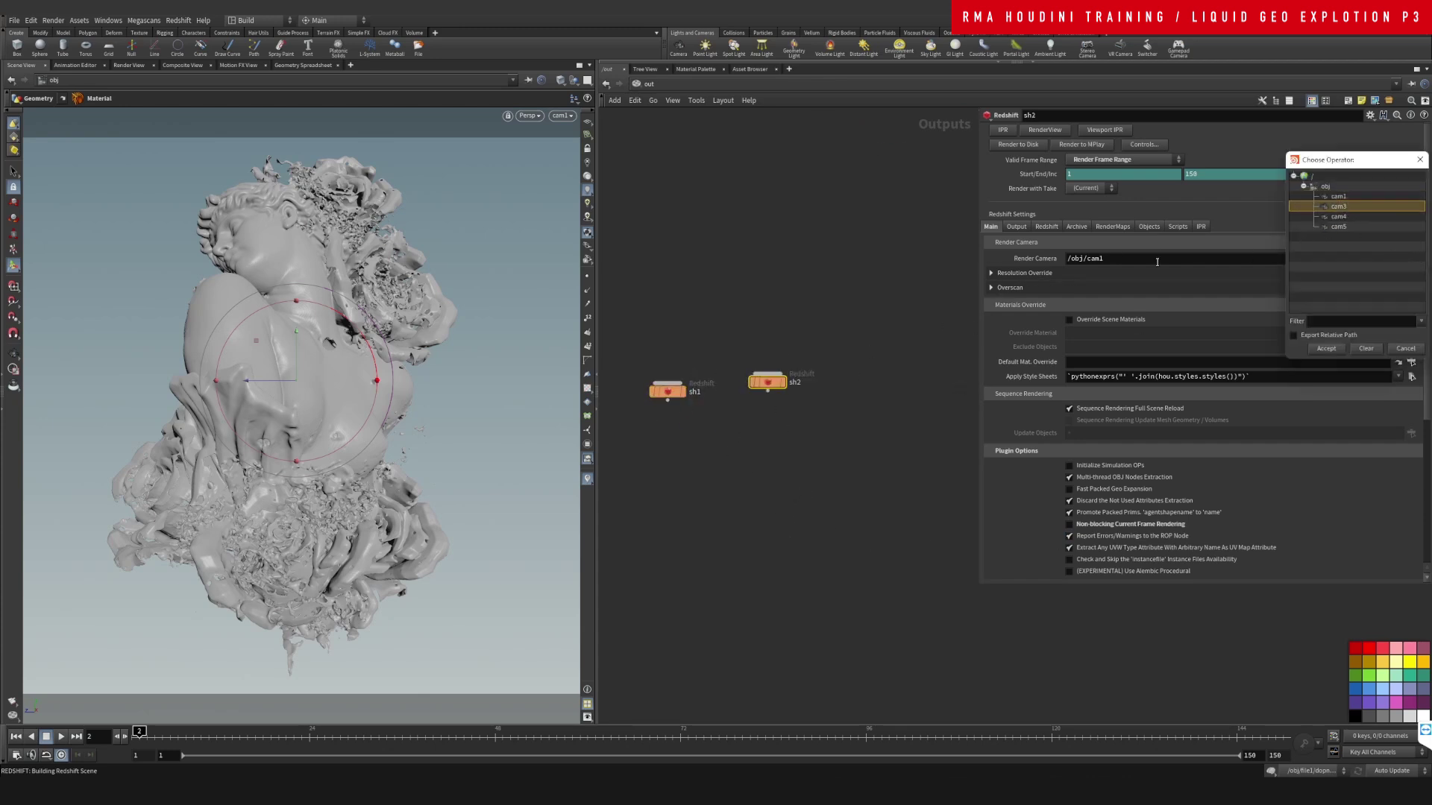
{"action": "left_click", "coordinate": [1326, 348]}
Duplicate sh2 as sh3 and set the copy's Render Camera to /obj/cam4
{"action": "left_click_drag", "start_coordinate": [768, 382], "coordinate": [869, 379], "text": "alt"}
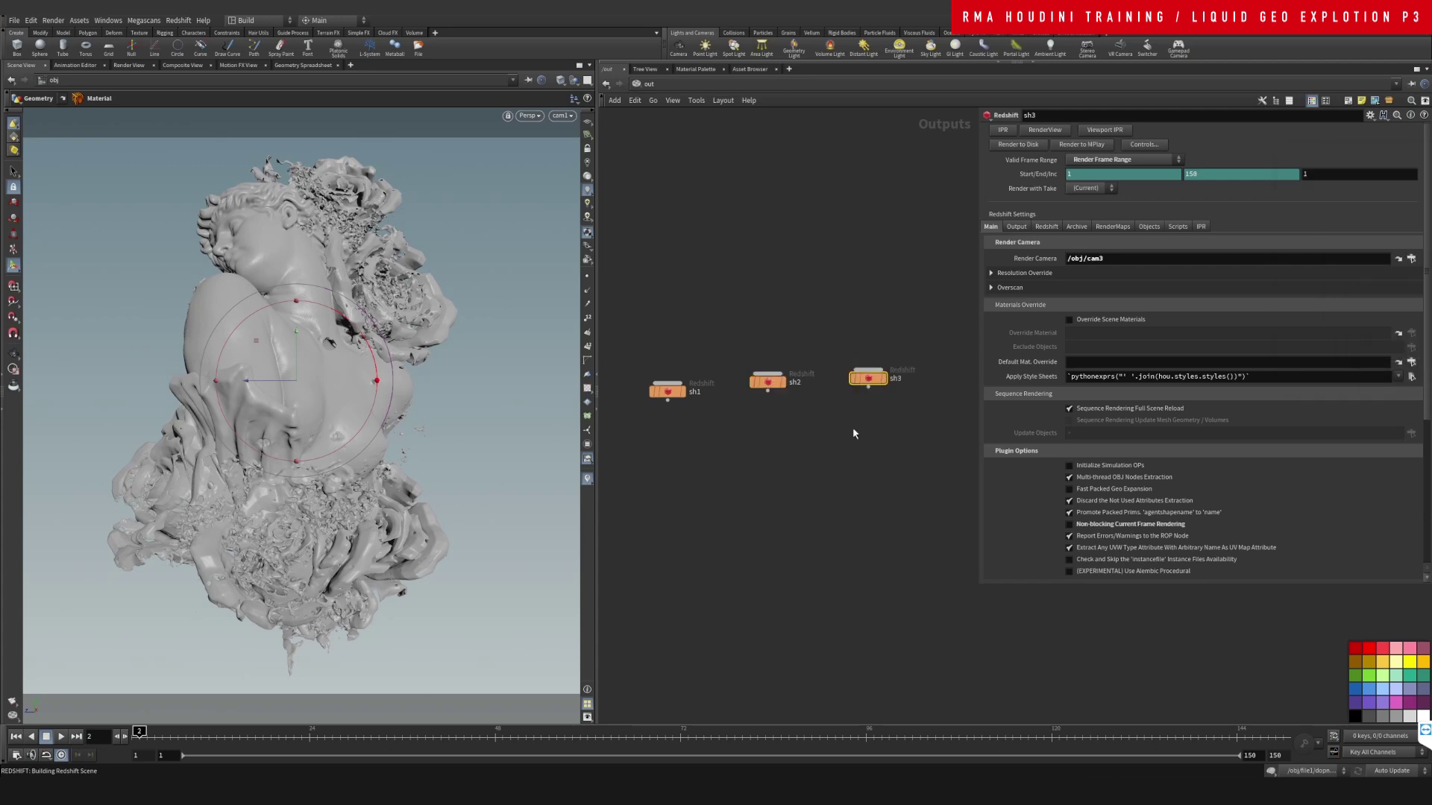
{"action": "left_click_drag", "start_coordinate": [1108, 261], "coordinate": [1100, 266]}
{"action": "type", "text": "4"}
{"action": "key", "text": "Return"}
Select sh1, sh2 and sh3 in turn and show sh3's output settings
{"action": "left_click_drag", "start_coordinate": [665, 340], "coordinate": [688, 443]}
{"action": "left_click_drag", "start_coordinate": [764, 345], "coordinate": [795, 420]}
{"action": "left_click_drag", "start_coordinate": [862, 344], "coordinate": [891, 448]}
{"action": "left_click", "coordinate": [1017, 227]}
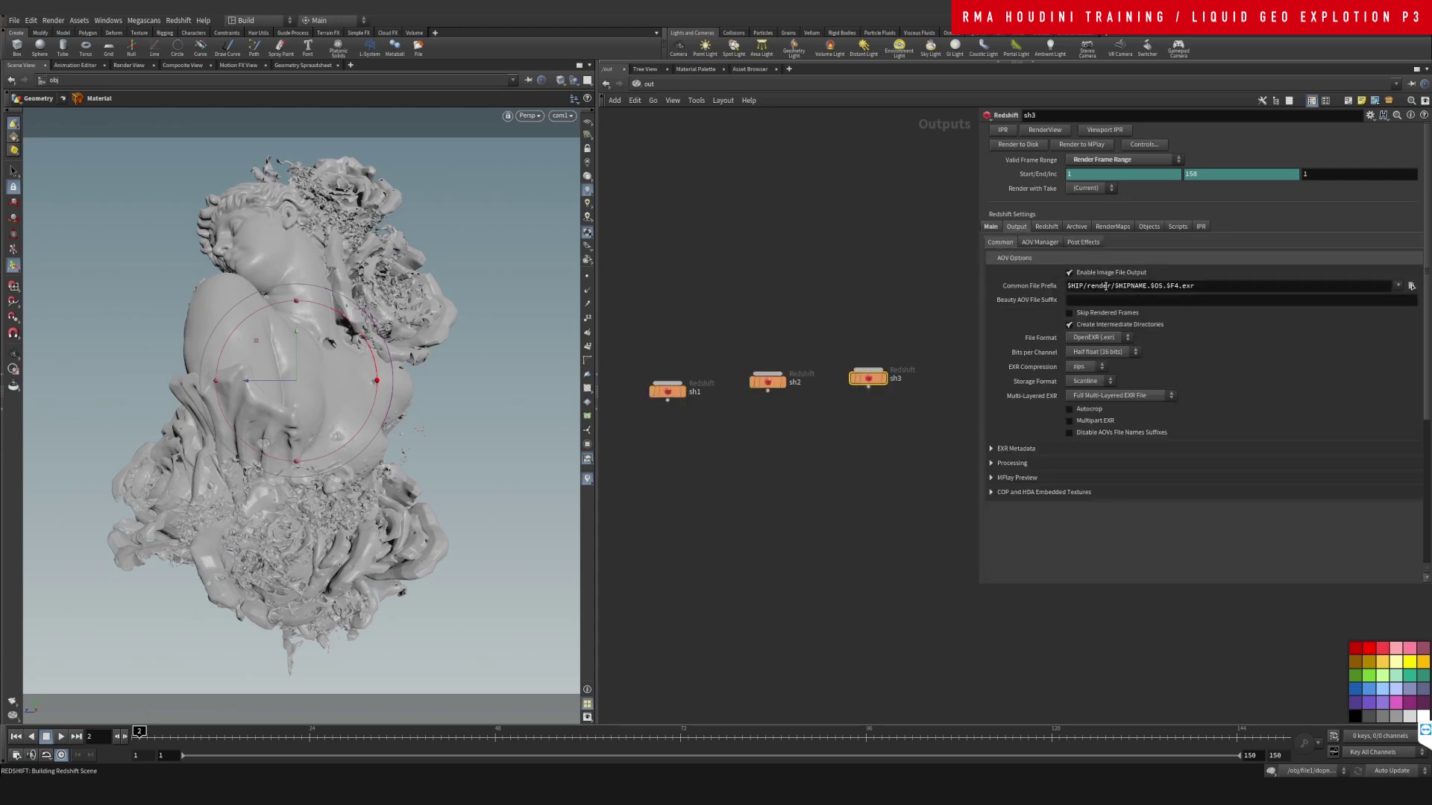
Add a Merge node below the three Redshift ROPs and connect sh1, sh2 and sh3 to it
{"action": "key", "text": "Tab"}
{"action": "type", "text": "mer"}
{"action": "key", "text": "Return"}
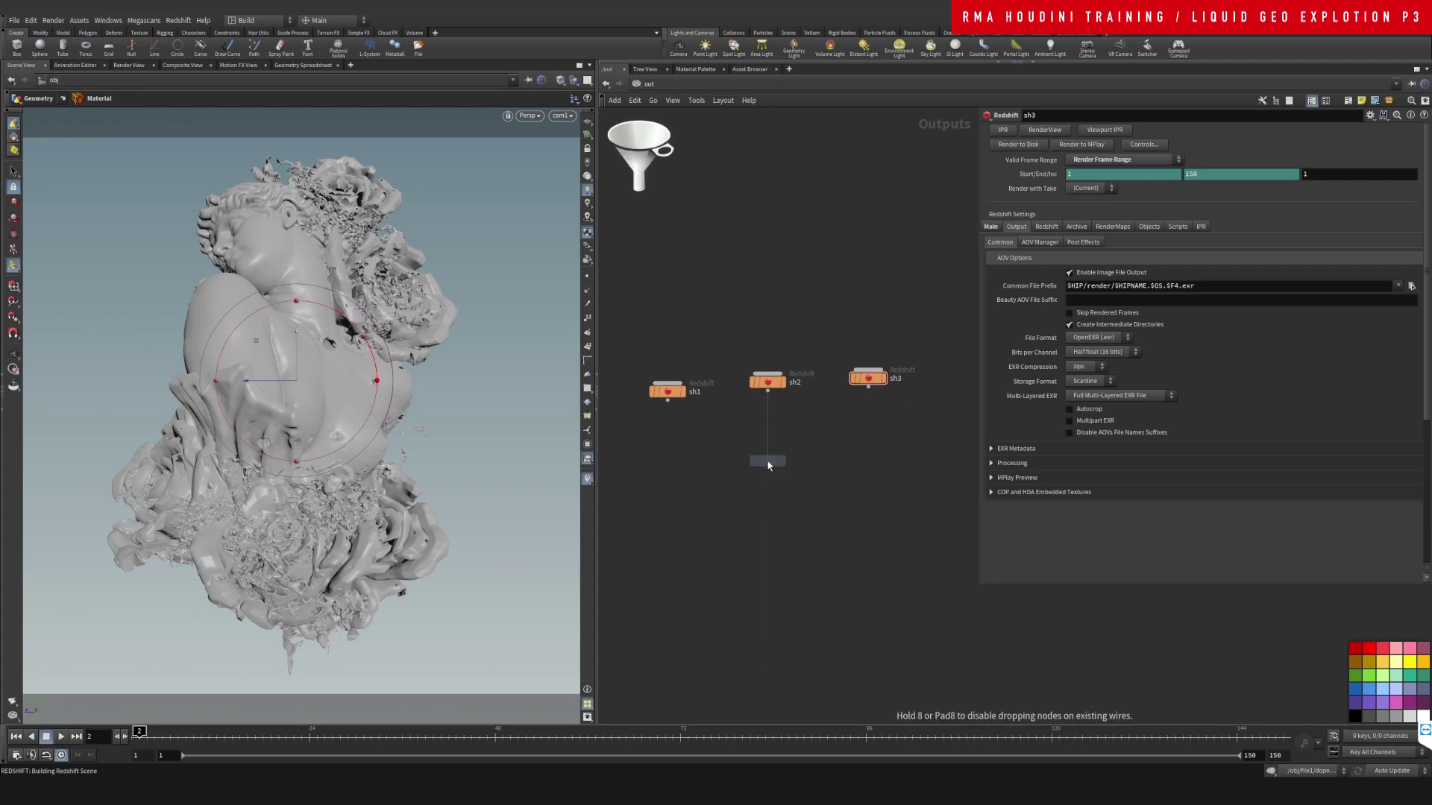
{"action": "left_click", "coordinate": [761, 526]}
{"action": "left_click_drag", "start_coordinate": [615, 314], "coordinate": [912, 445]}
{"action": "left_click_drag", "start_coordinate": [868, 387], "coordinate": [768, 509]}
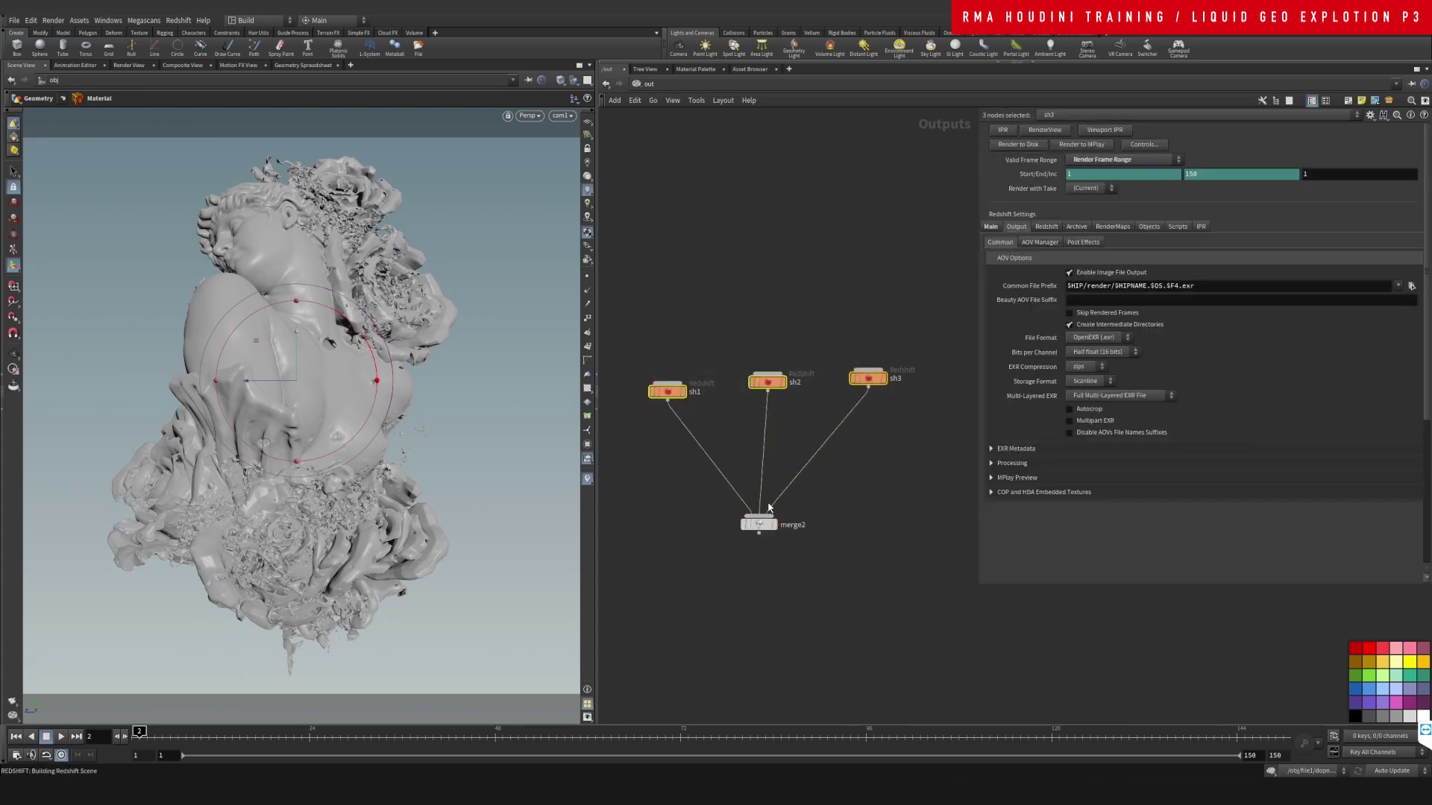
Open merge2's render controls, choose This Node and All Inputs with Node by Node order, and close them without rendering
{"action": "left_click", "coordinate": [759, 525]}
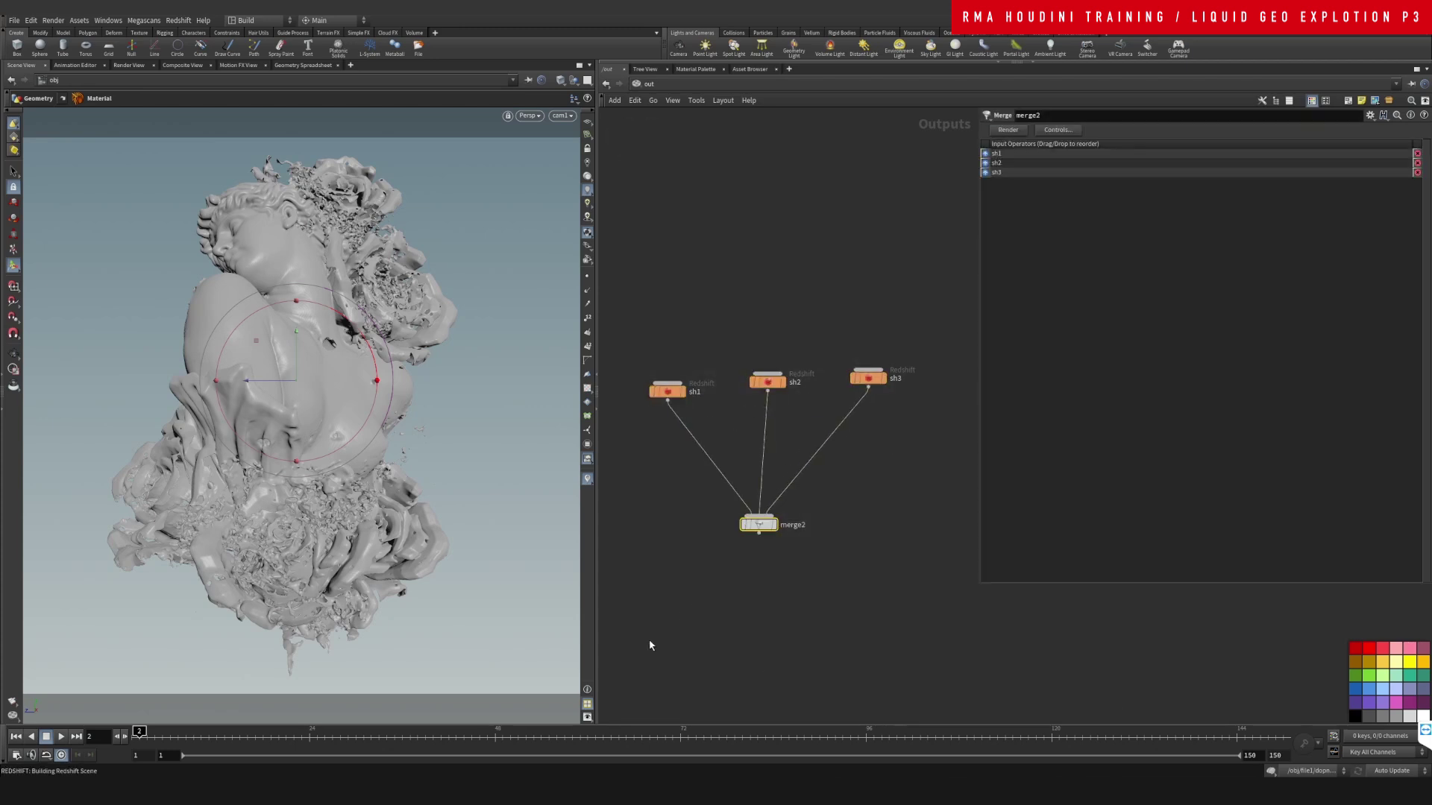
{"action": "left_click", "coordinate": [1058, 129]}
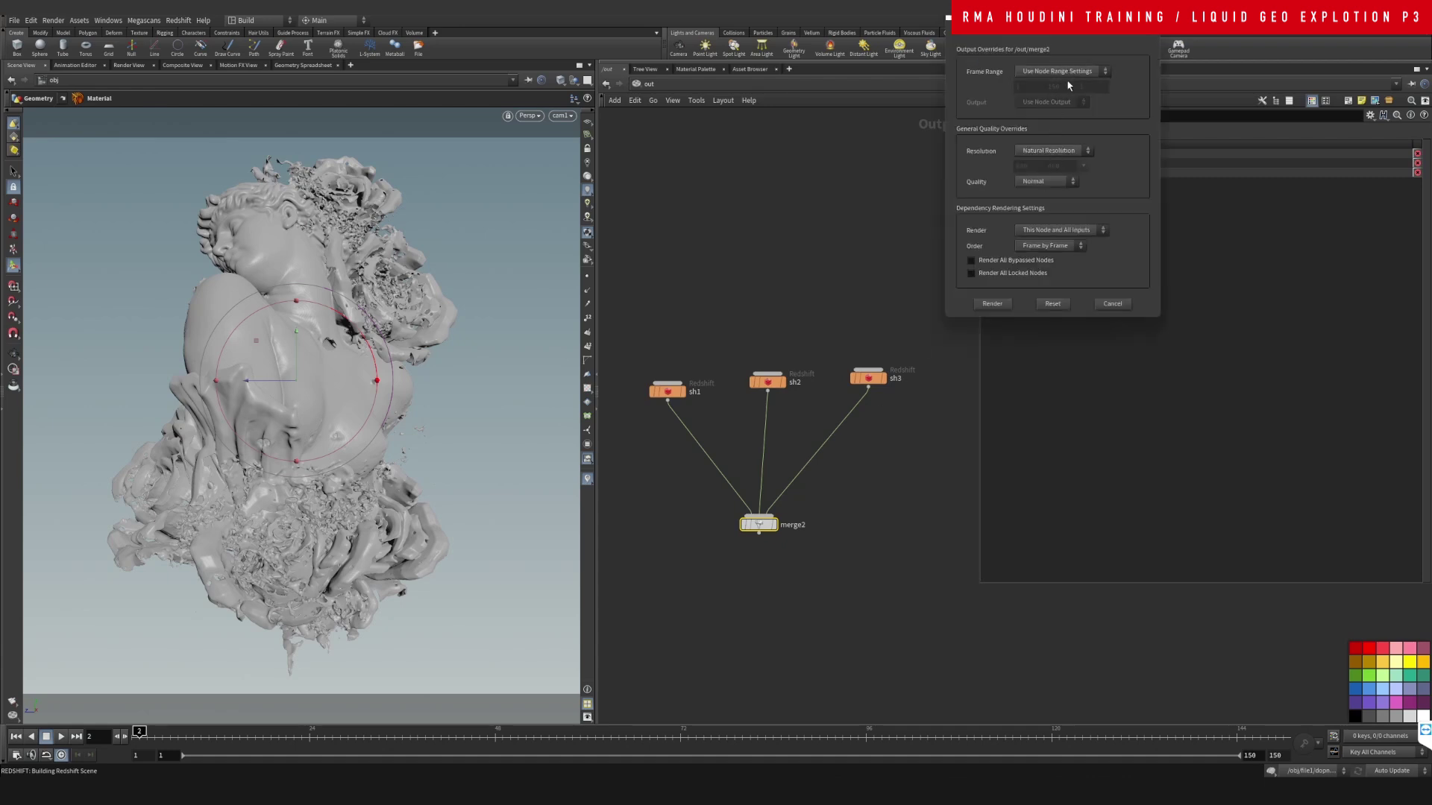
{"action": "left_click", "coordinate": [1061, 231]}
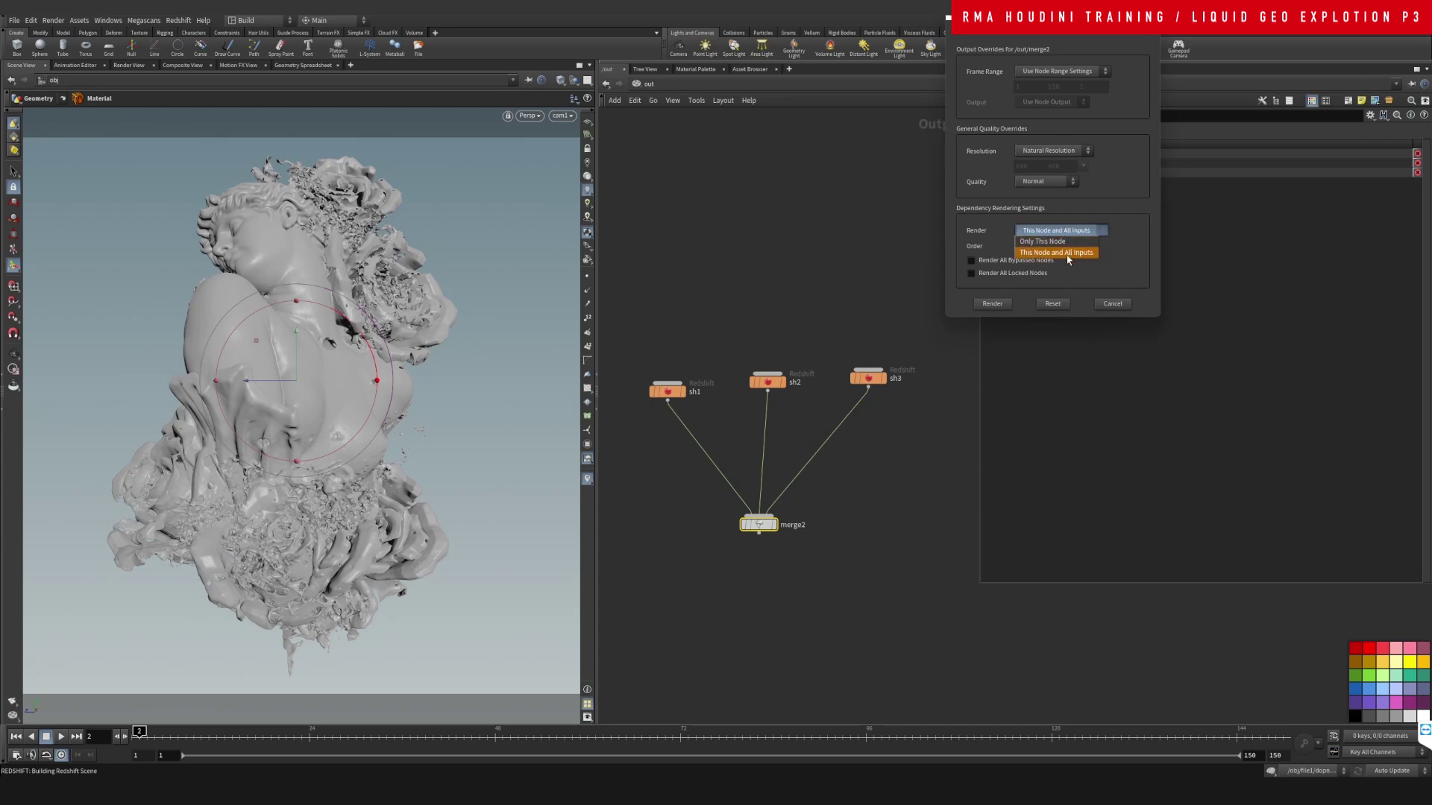
{"action": "left_click", "coordinate": [1056, 252]}
{"action": "left_click", "coordinate": [1051, 245]}
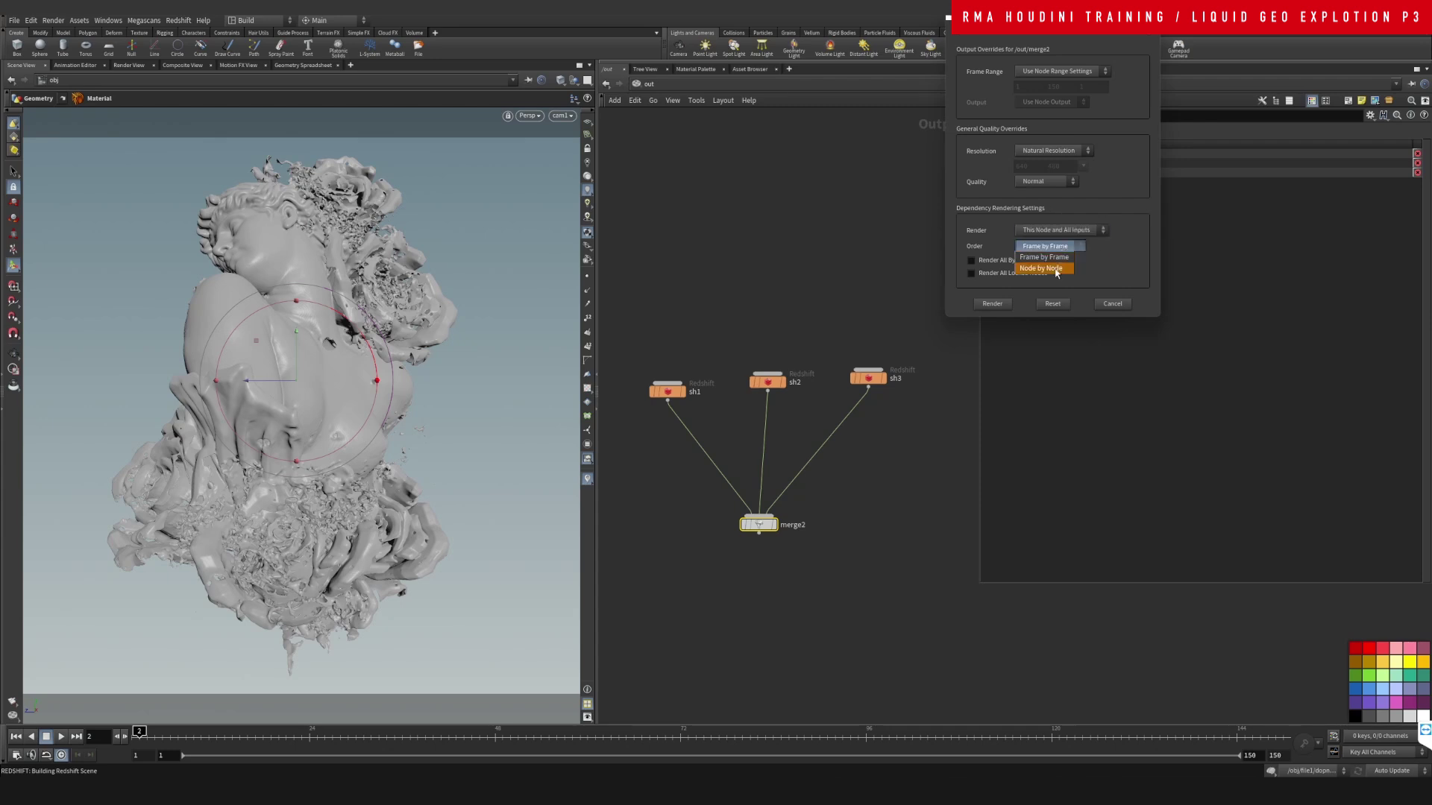
{"action": "left_click", "coordinate": [1053, 270]}
{"action": "left_click", "coordinate": [1112, 304]}
Delete the Redshift ROPs sh1, sh2 and sh3 together with merge2 from the output network
{"action": "left_click_drag", "start_coordinate": [640, 336], "coordinate": [678, 401]}
{"action": "left_click_drag", "start_coordinate": [734, 331], "coordinate": [813, 416]}
{"action": "left_click_drag", "start_coordinate": [836, 326], "coordinate": [869, 453]}
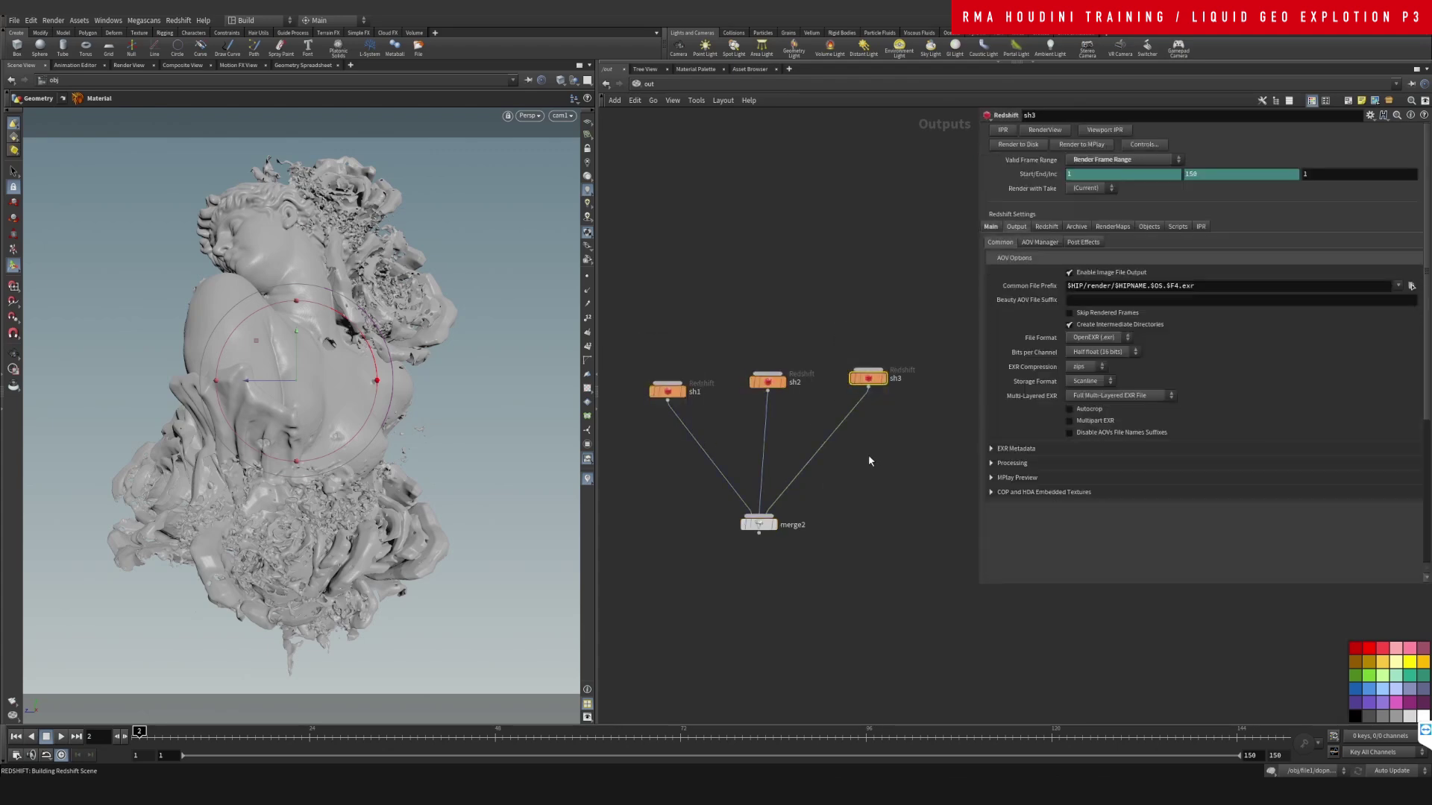
{"action": "left_click_drag", "start_coordinate": [633, 302], "coordinate": [962, 636]}
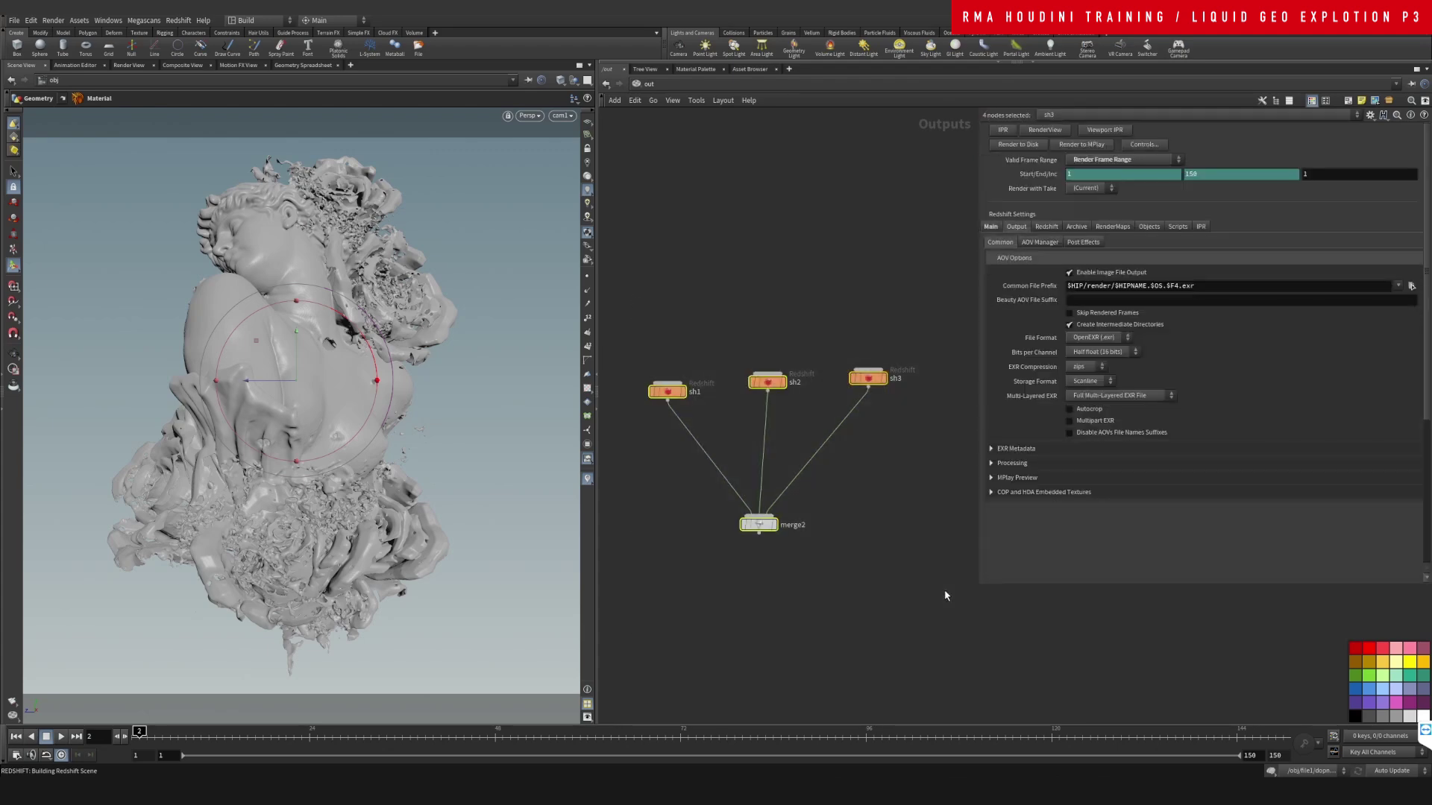
{"action": "key", "text": "Delete"}
{"action": "key", "text": "h"}
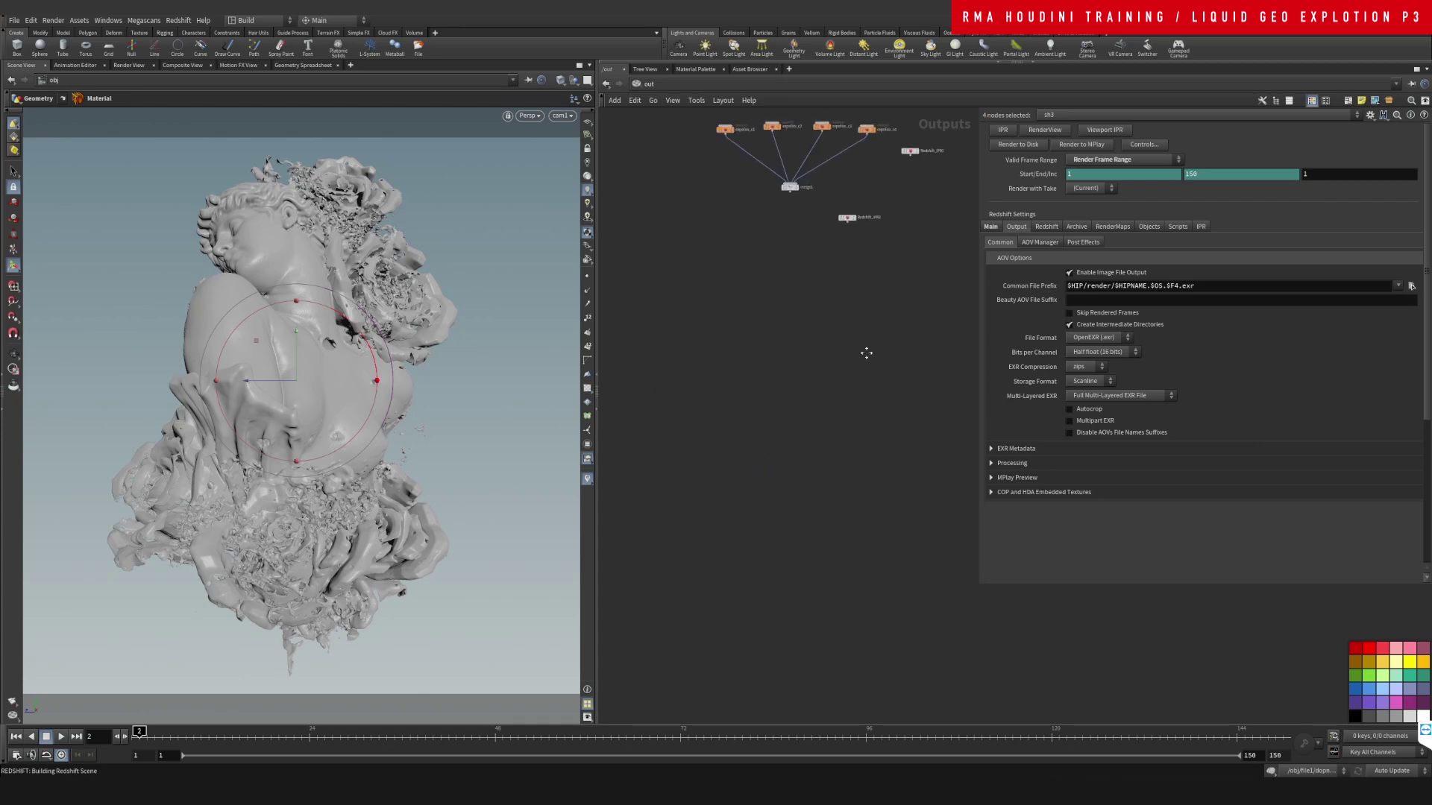